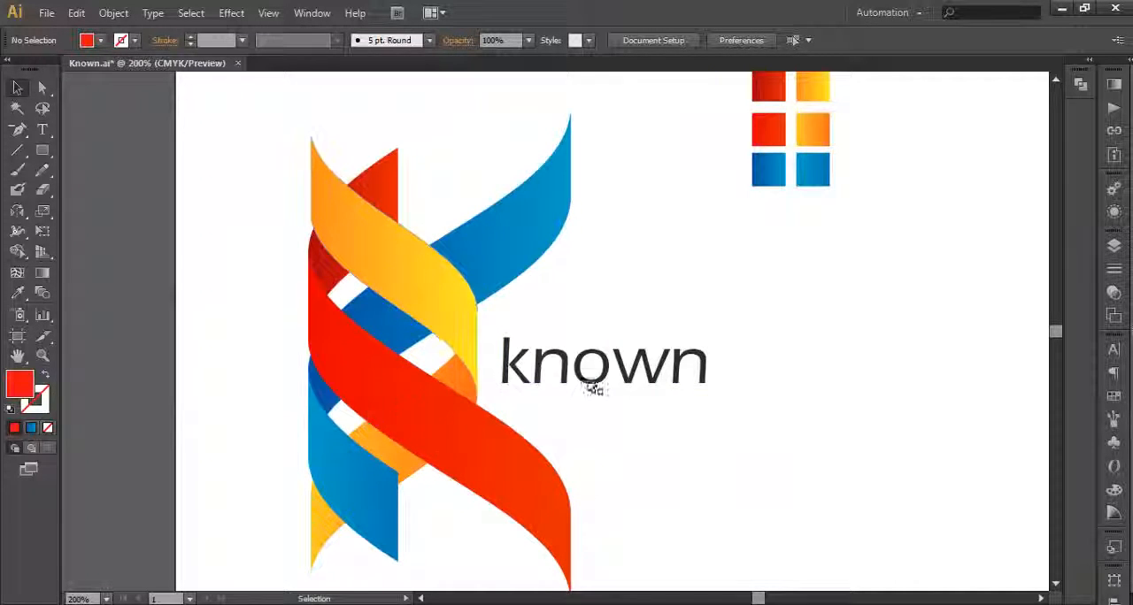
# Step: Draw a tall, narrow red rectangle on the empty canvas beside the known logo and move it closer to the logo
pyautogui.scroll(-1, 601, 432)
pyautogui.moveTo(710, 408); pyautogui.dragTo(508, 380)
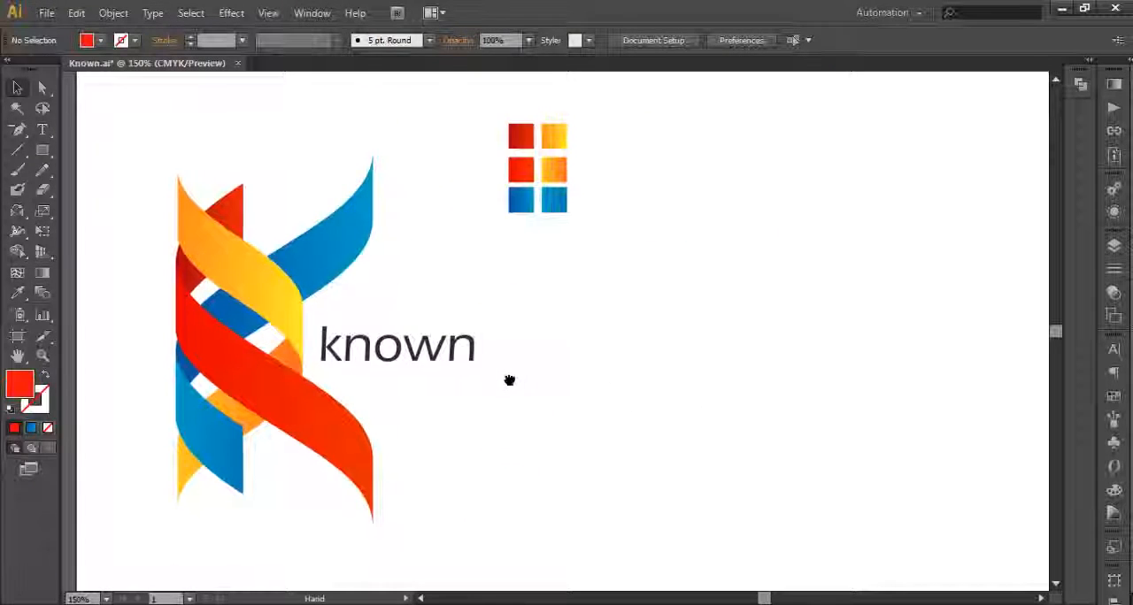
pyautogui.moveTo(683, 394); pyautogui.dragTo(676, 396)
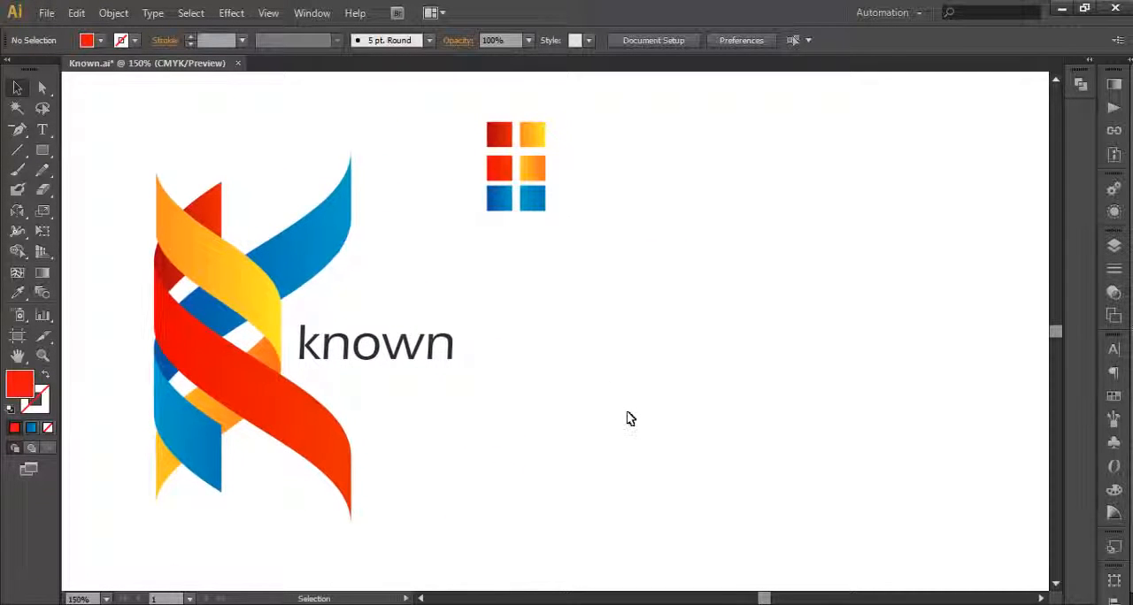
pyautogui.moveTo(42, 150); pyautogui.dragTo(100, 160)
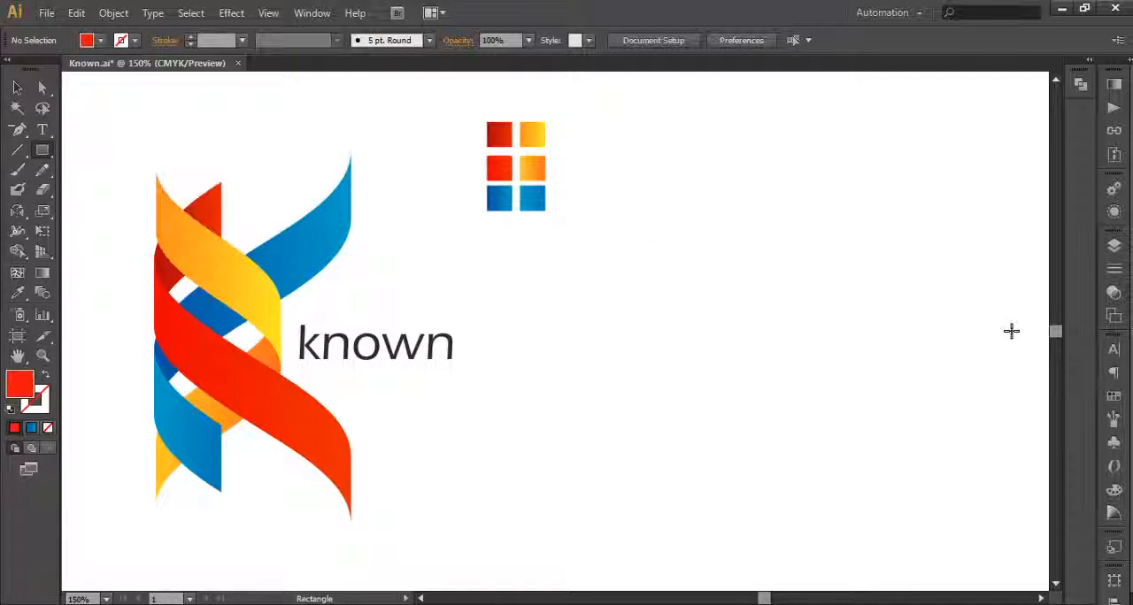
pyautogui.moveTo(812, 176); pyautogui.dragTo(833, 488)
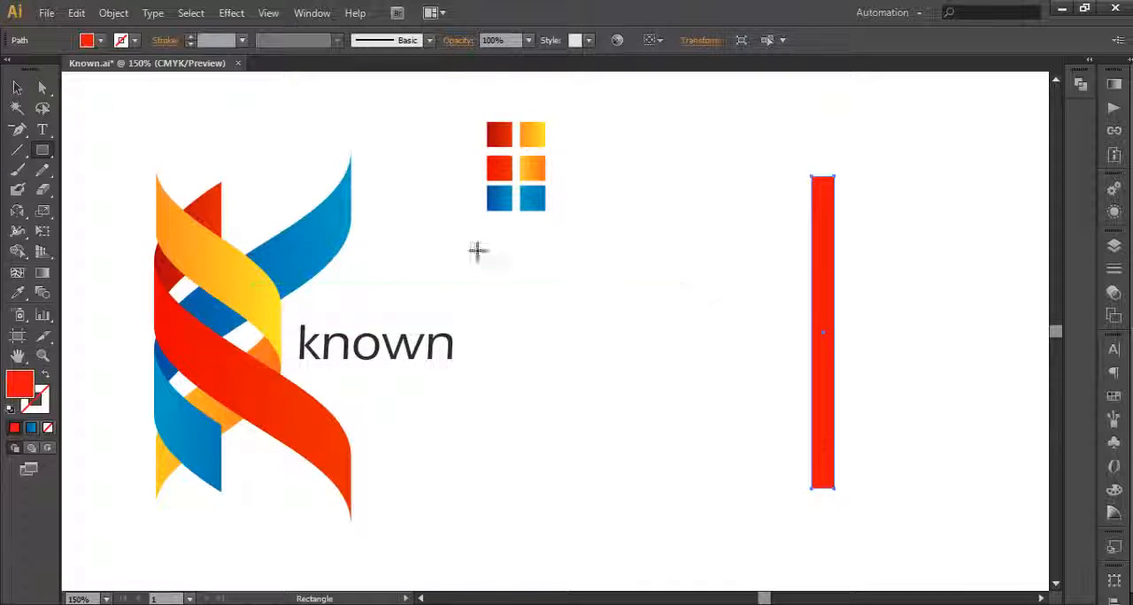
pyautogui.click(16, 88)
pyautogui.moveTo(643, 273); pyautogui.dragTo(627, 270)
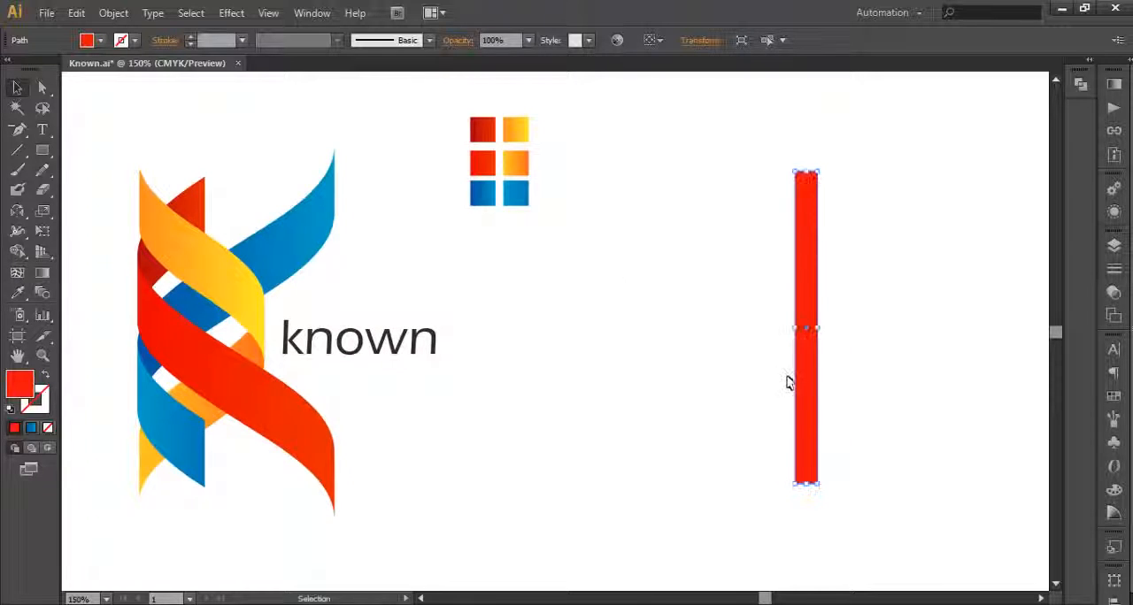
pyautogui.moveTo(807, 375); pyautogui.dragTo(656, 369)
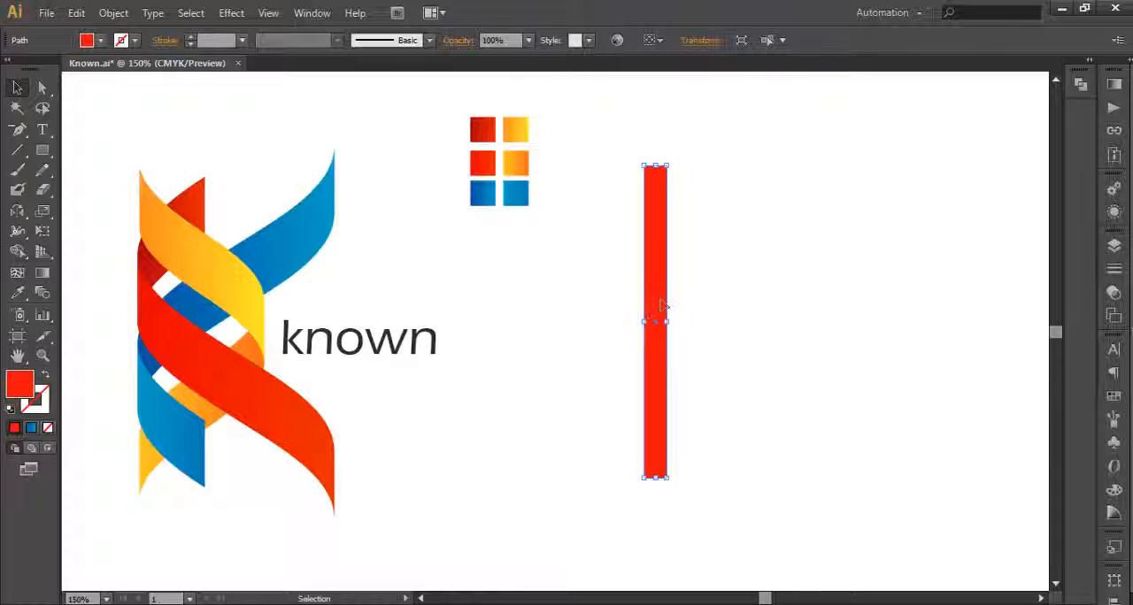
# Step: Save the narrow rectangle as a Movie Clip symbol named red and delete its instance from the canvas
pyautogui.click(1113, 444)
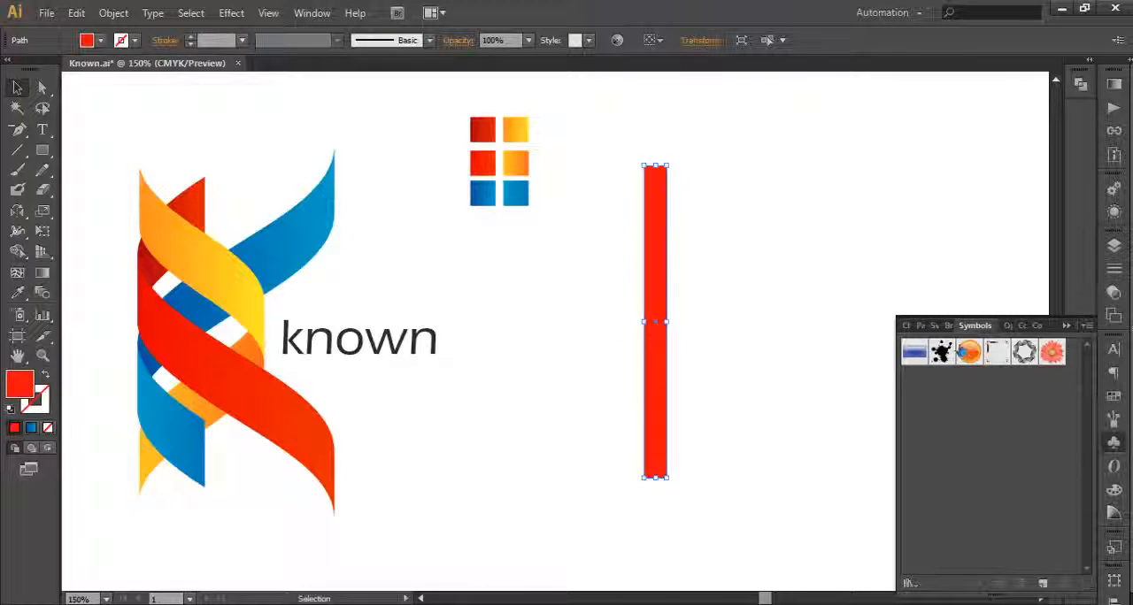
pyautogui.moveTo(656, 346); pyautogui.dragTo(956, 447)
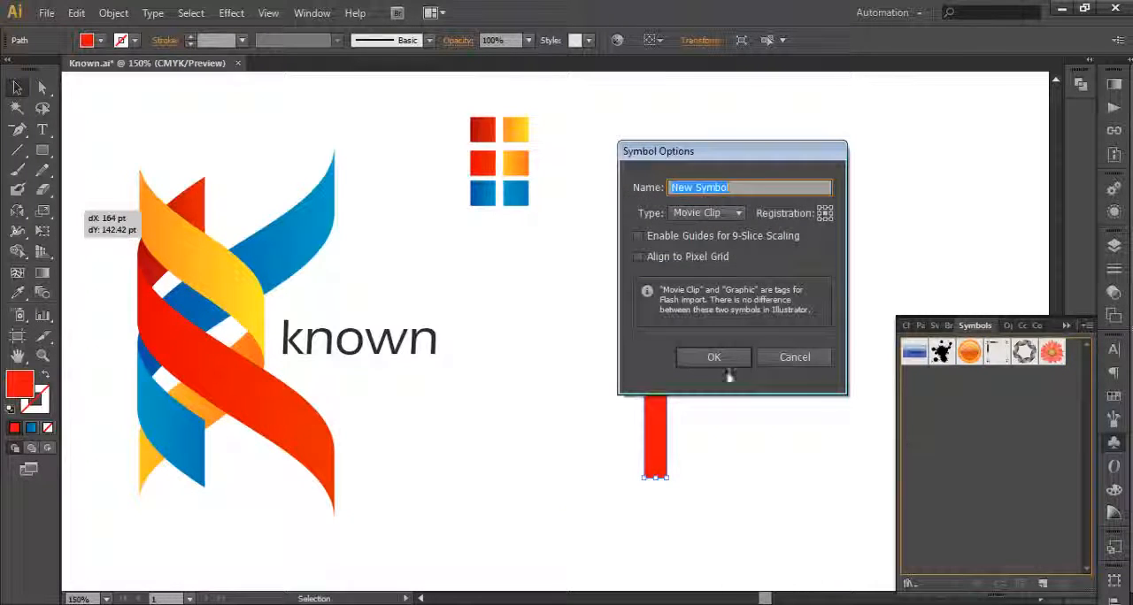
pyautogui.write('red')
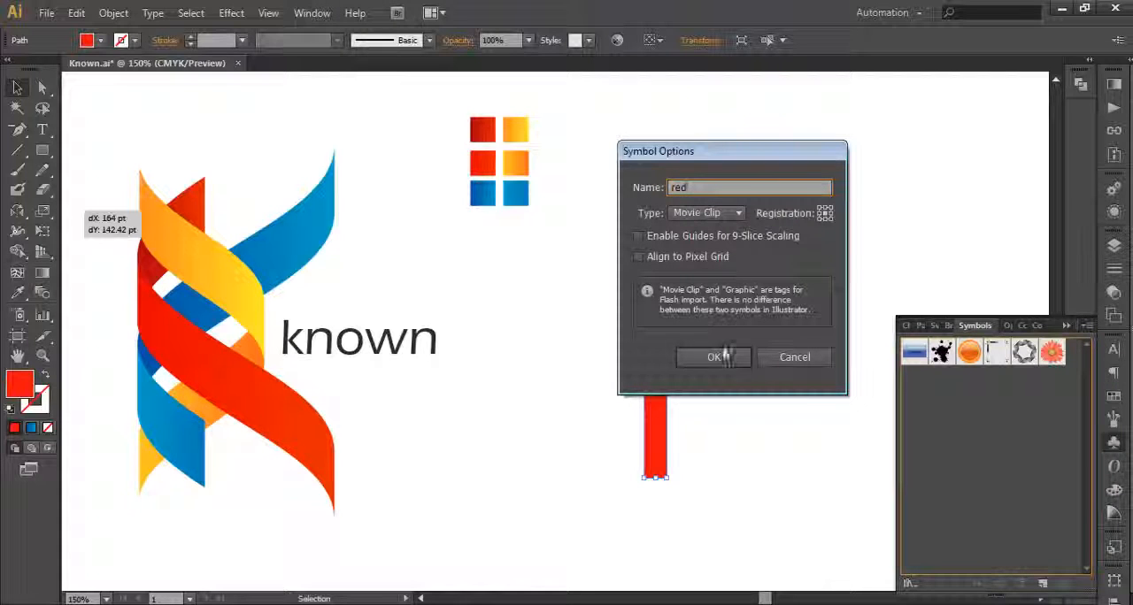
pyautogui.click(714, 356)
pyautogui.moveTo(607, 328); pyautogui.dragTo(721, 412)
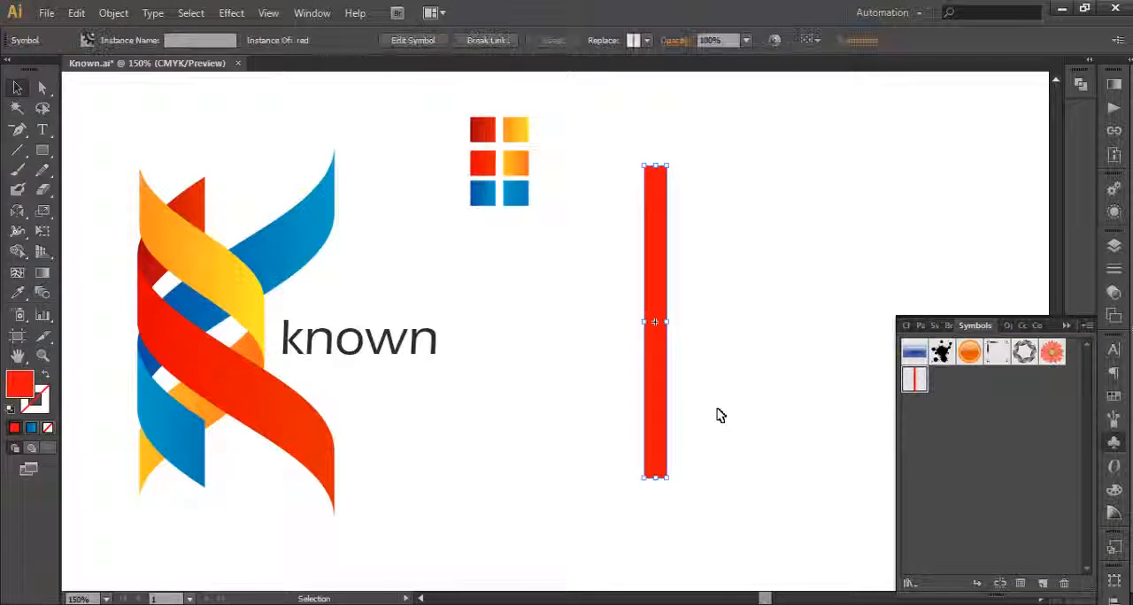
pyautogui.press('Delete')
pyautogui.click(1066, 327)
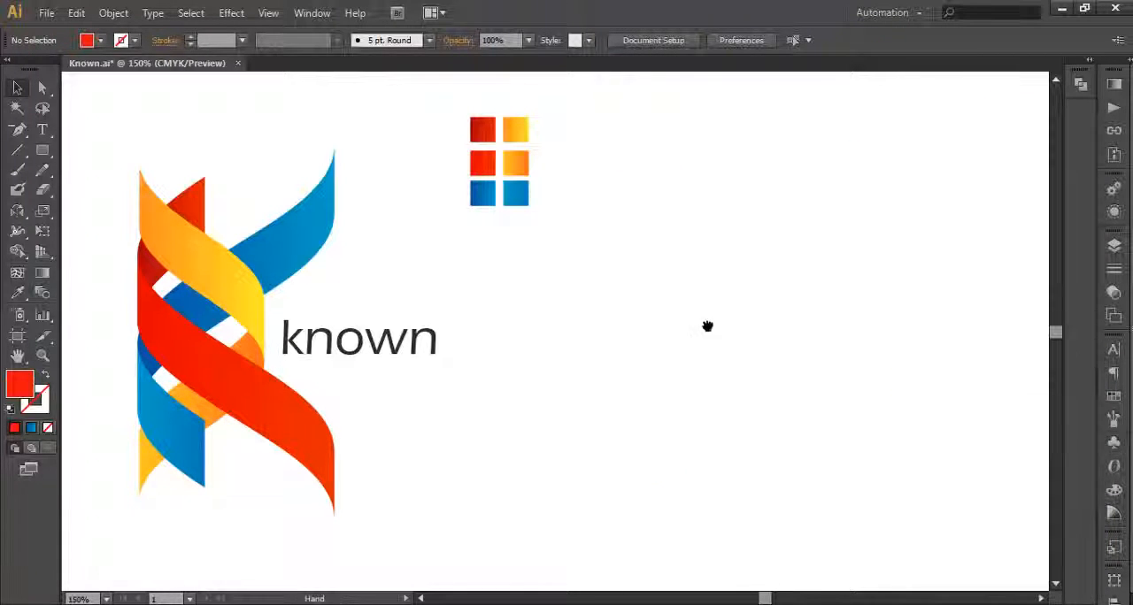
# Step: Draw a wider upright red rectangle on the empty canvas beside the logo
pyautogui.moveTo(707, 326); pyautogui.dragTo(654, 366)
pyautogui.scroll(-1, 726, 329)
pyautogui.scroll(2, 680, 333)
pyautogui.scroll(-1, 749, 375)
pyautogui.moveTo(724, 342); pyautogui.dragTo(699, 346)
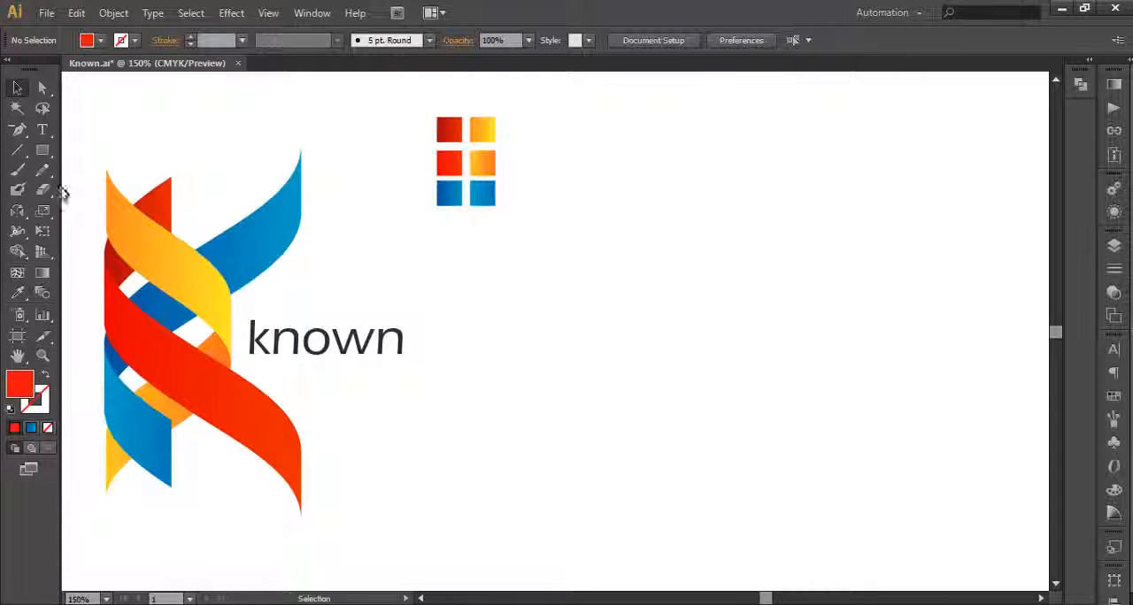
pyautogui.moveTo(42, 158); pyautogui.dragTo(95, 157)
pyautogui.moveTo(685, 194); pyautogui.dragTo(746, 409)
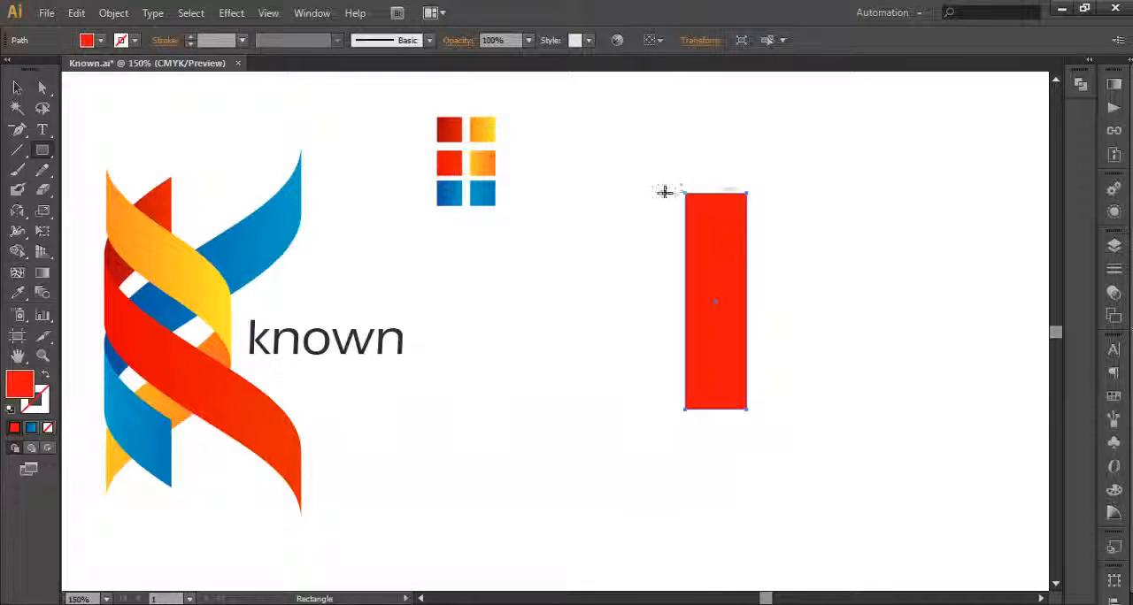
# Step: Apply a 3D Revolve effect to the rectangle with preview on and all three rotation angles set to 0°
pyautogui.click(231, 13)
pyautogui.moveTo(256, 108)
pyautogui.click(450, 128)
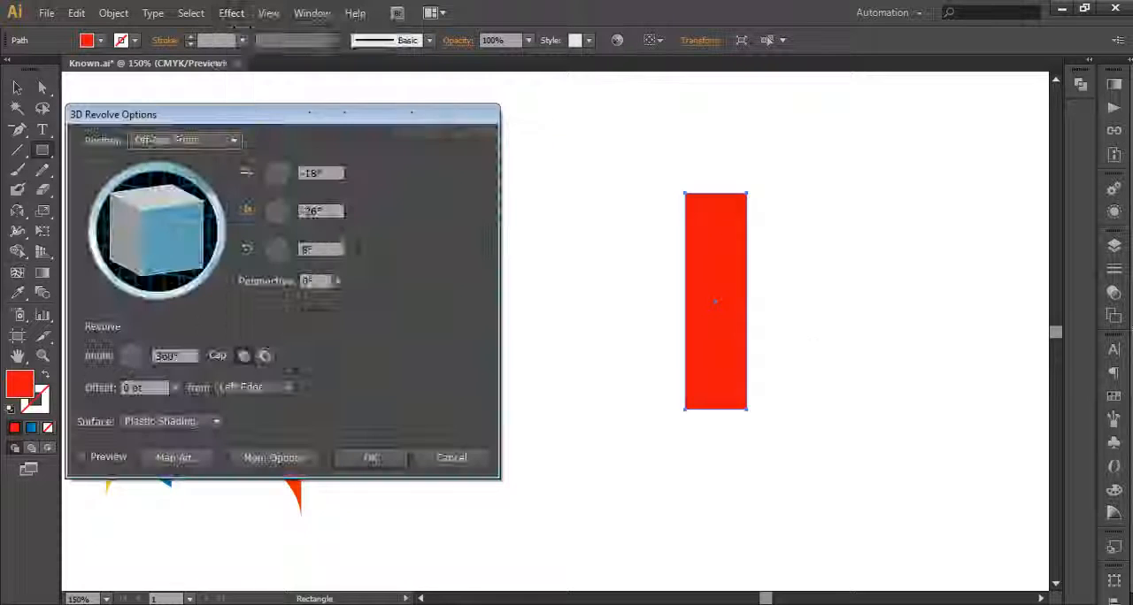
pyautogui.click(99, 458)
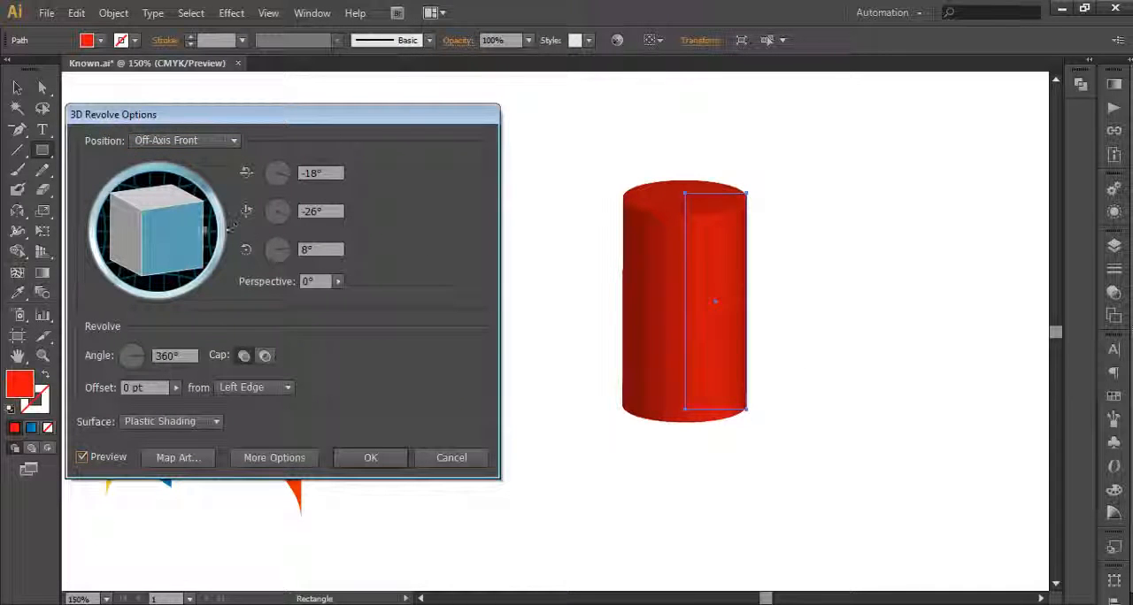
pyautogui.click(322, 250)
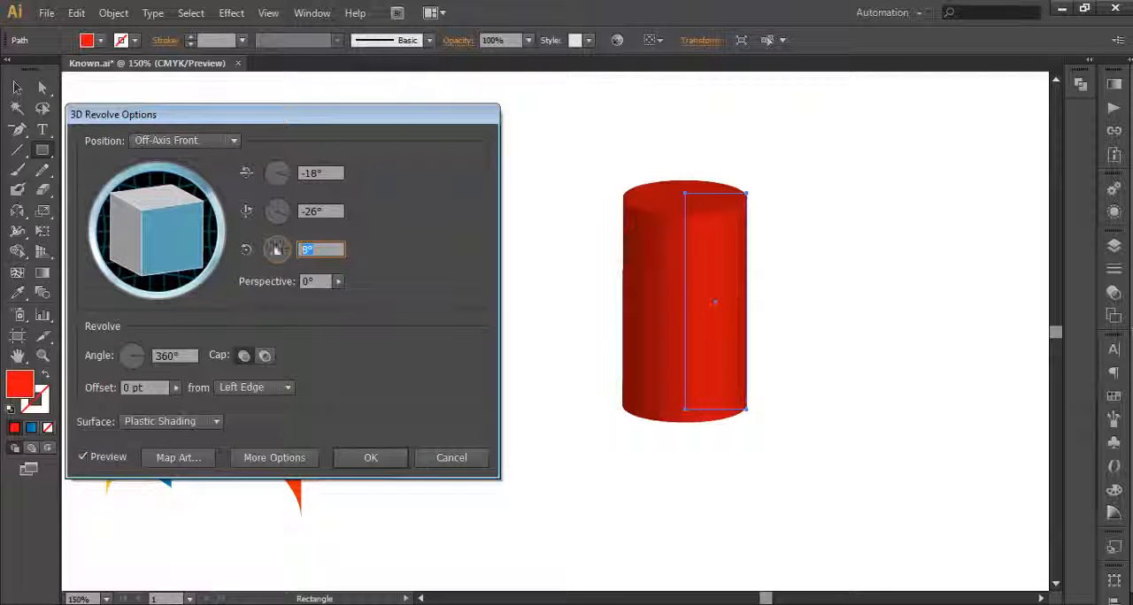
pyautogui.write('0')
pyautogui.click(320, 213)
pyautogui.write('0')
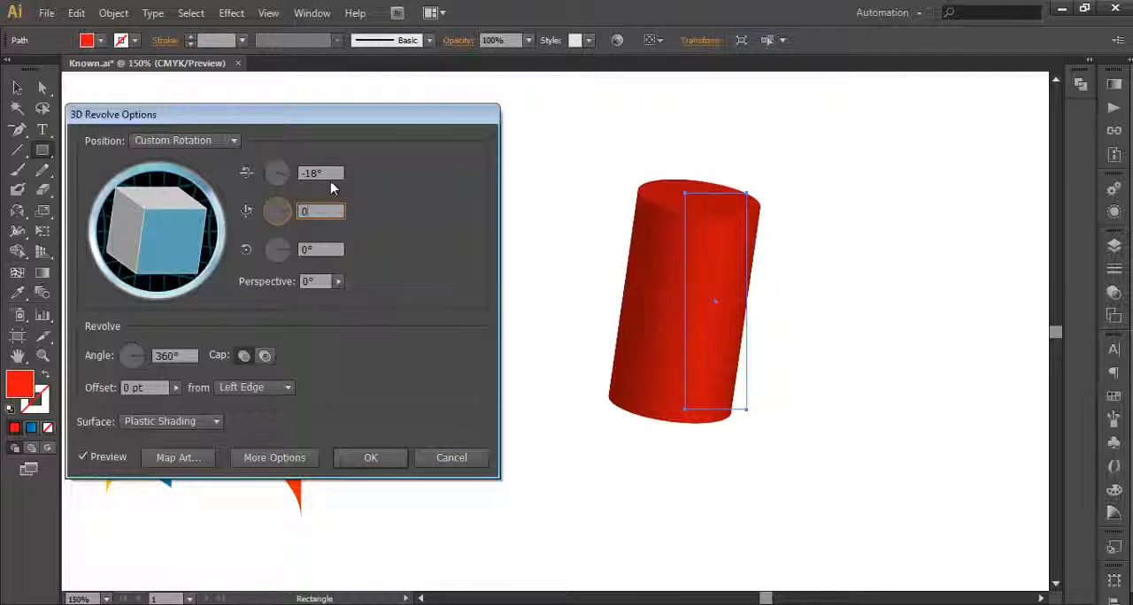
pyautogui.click(322, 171)
pyautogui.write('0')
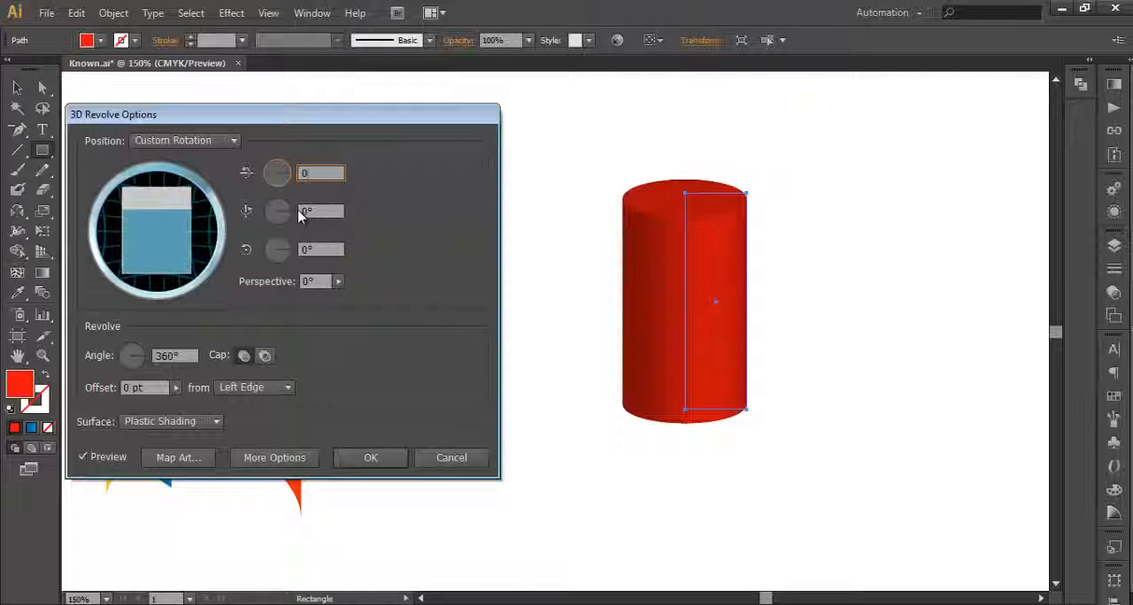
# Step: Map the red symbol onto the cylinder's side, surface 3 of 3
pyautogui.click(182, 457)
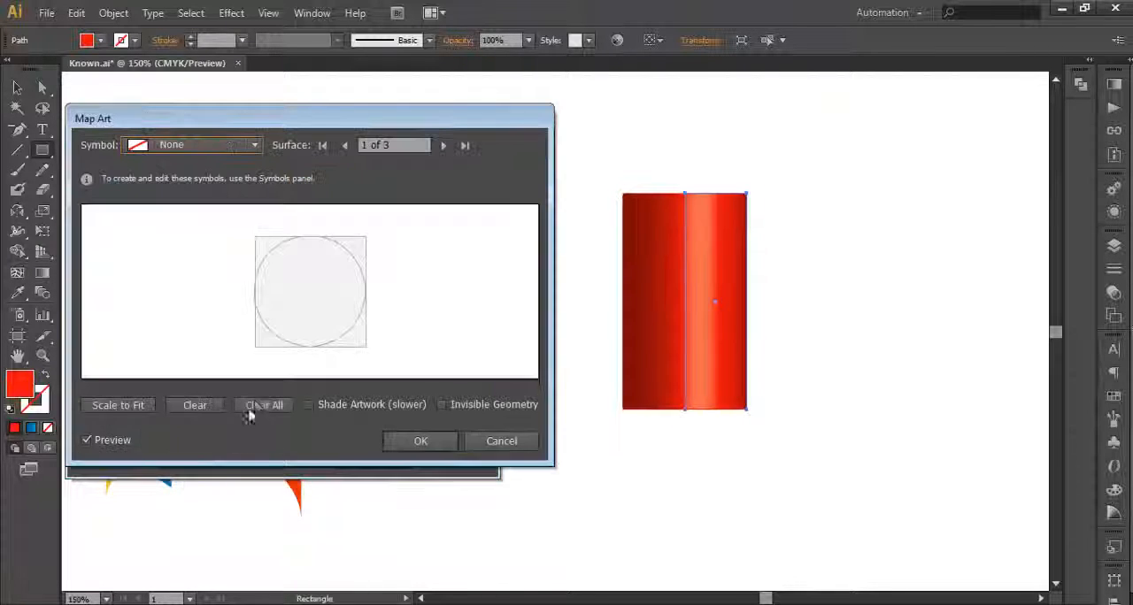
pyautogui.moveTo(362, 119); pyautogui.dragTo(363, 167)
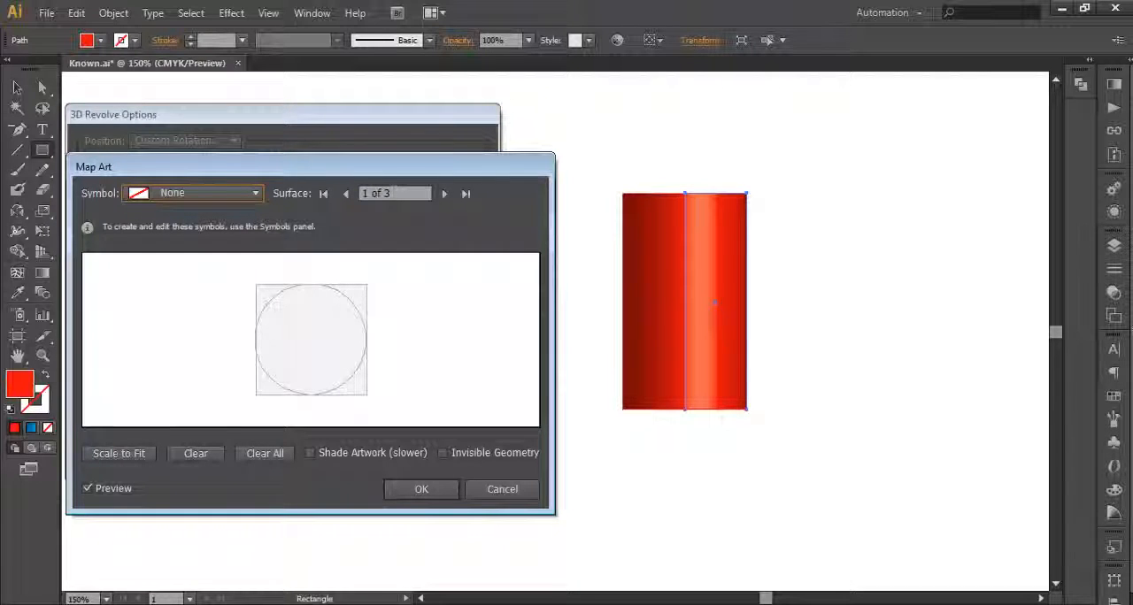
pyautogui.click(443, 194)
pyautogui.click(443, 194)
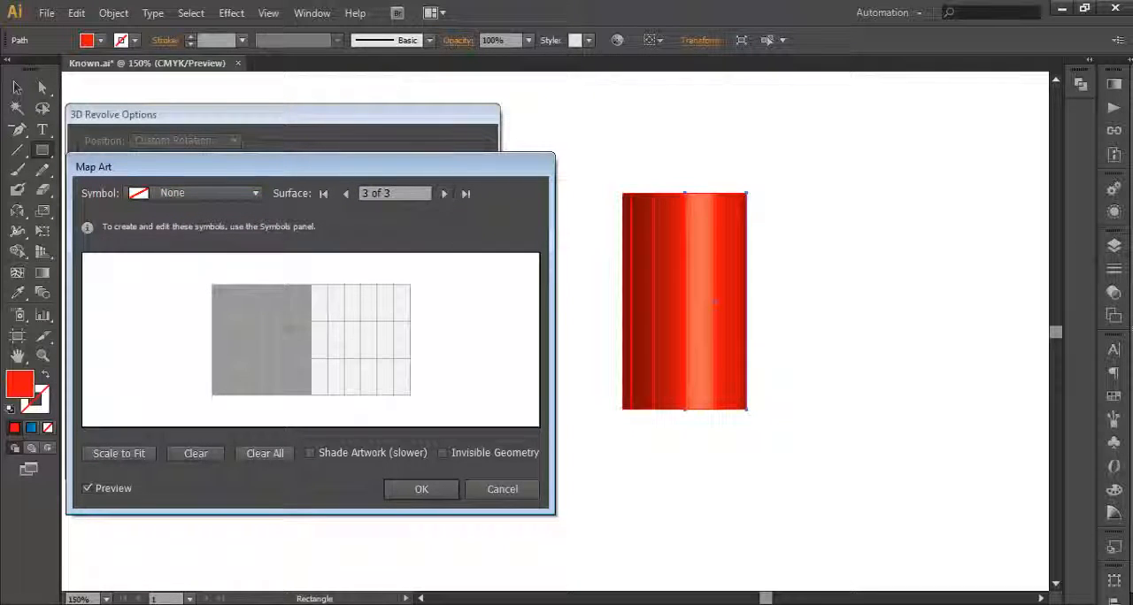
pyautogui.click(254, 194)
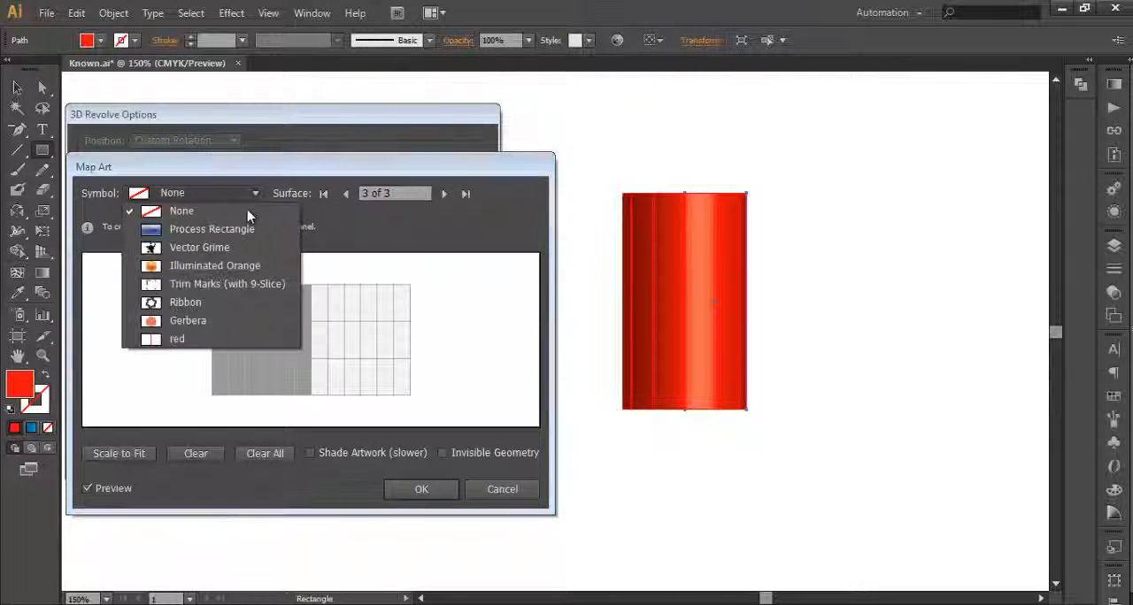
pyautogui.click(177, 340)
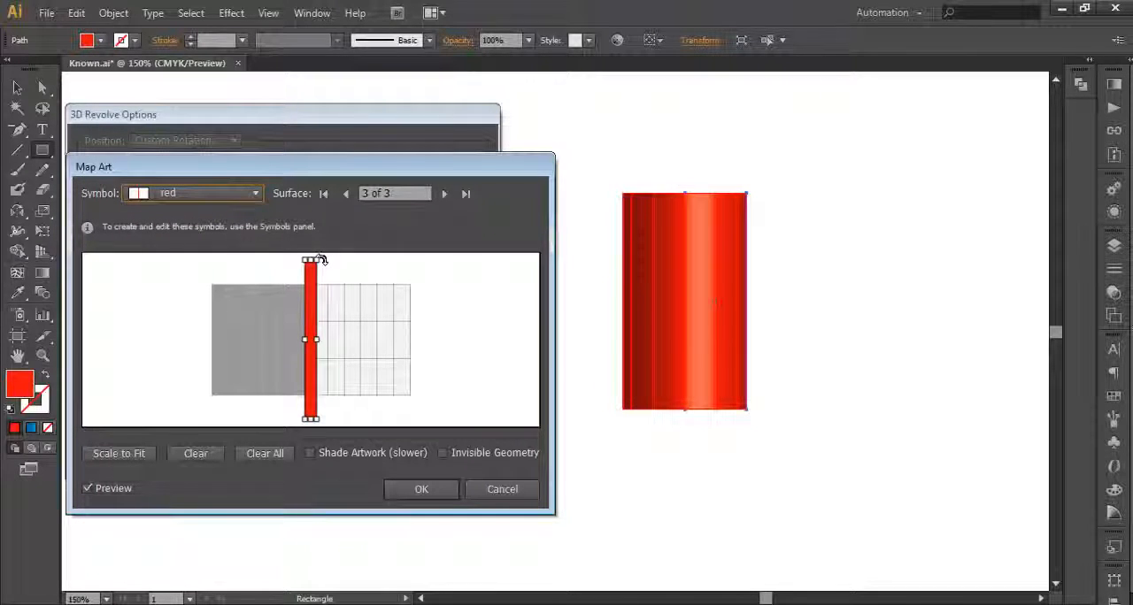
# Step: Rotate and lengthen the mapped red strip into a shallow diagonal rising across the full width of the surface
pyautogui.moveTo(321, 259); pyautogui.dragTo(345, 264)
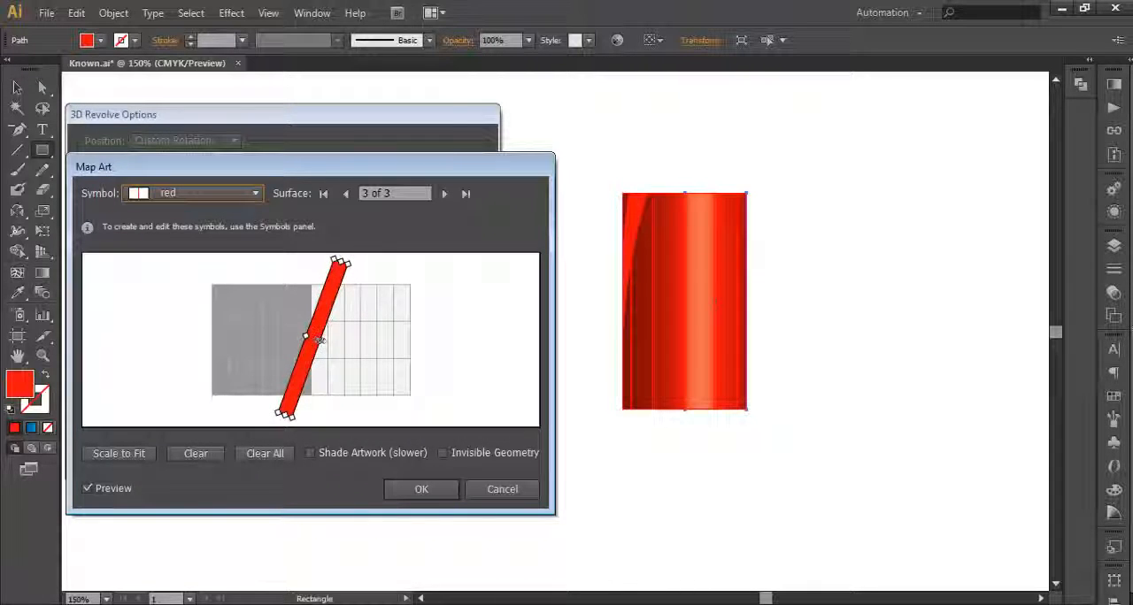
pyautogui.moveTo(320, 340); pyautogui.dragTo(316, 339)
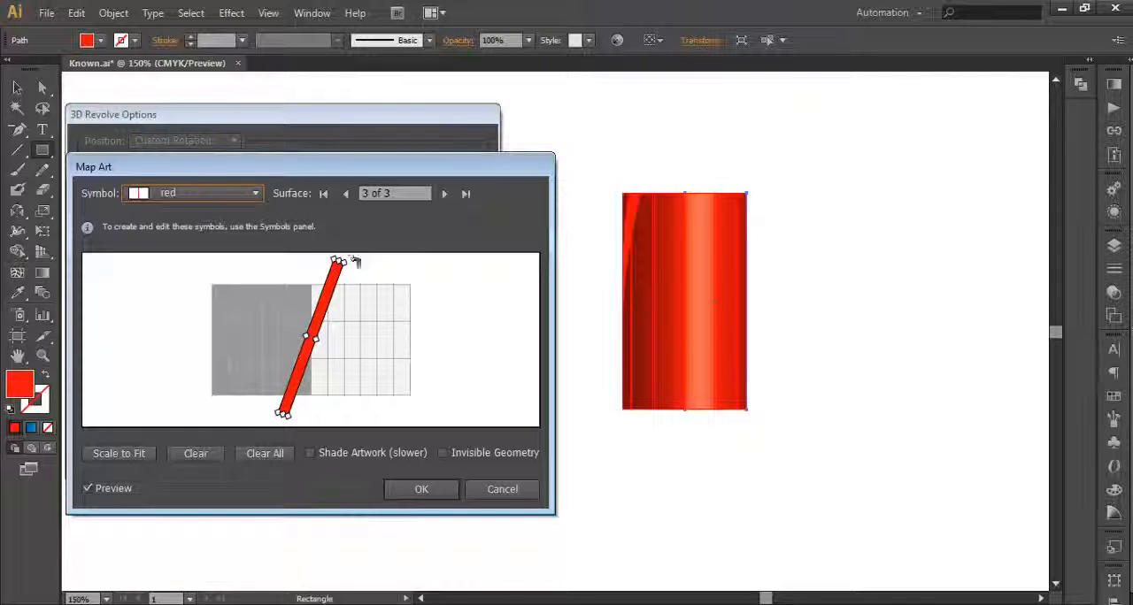
pyautogui.moveTo(355, 262); pyautogui.dragTo(430, 307)
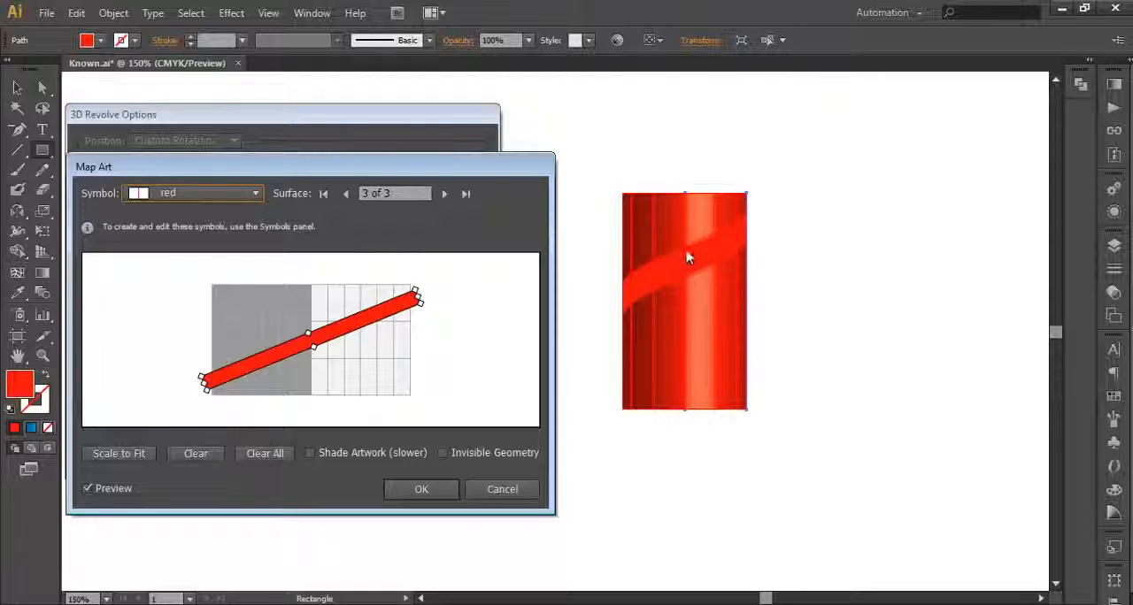
# Step: Enable Invisible Geometry and fine-tune the diagonal strip's position and size in the art mapping
pyautogui.click(442, 453)
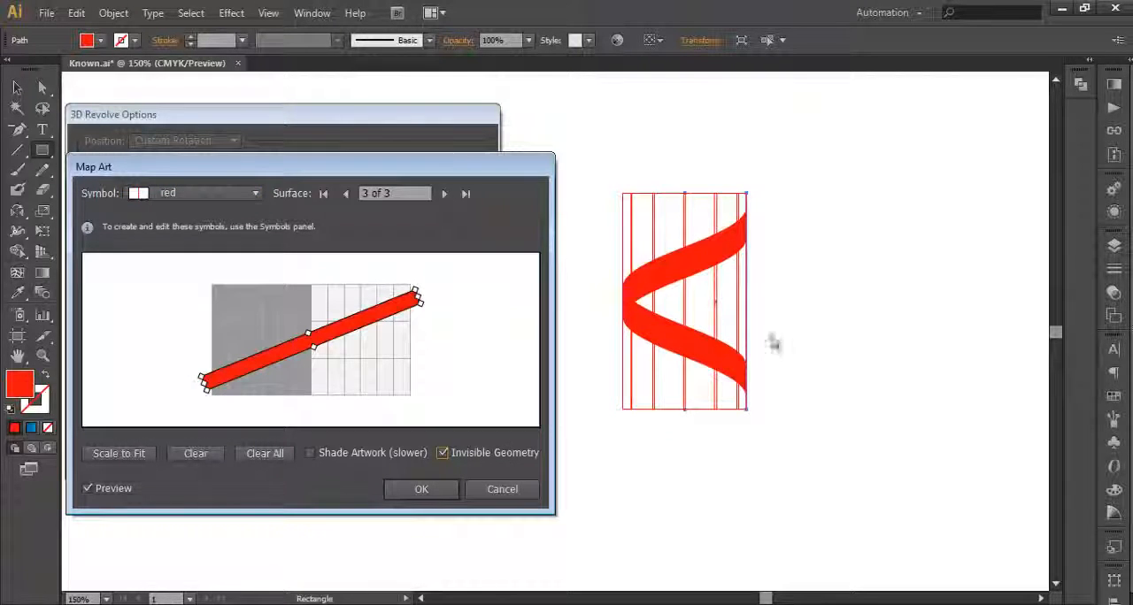
pyautogui.moveTo(386, 316); pyautogui.dragTo(388, 319)
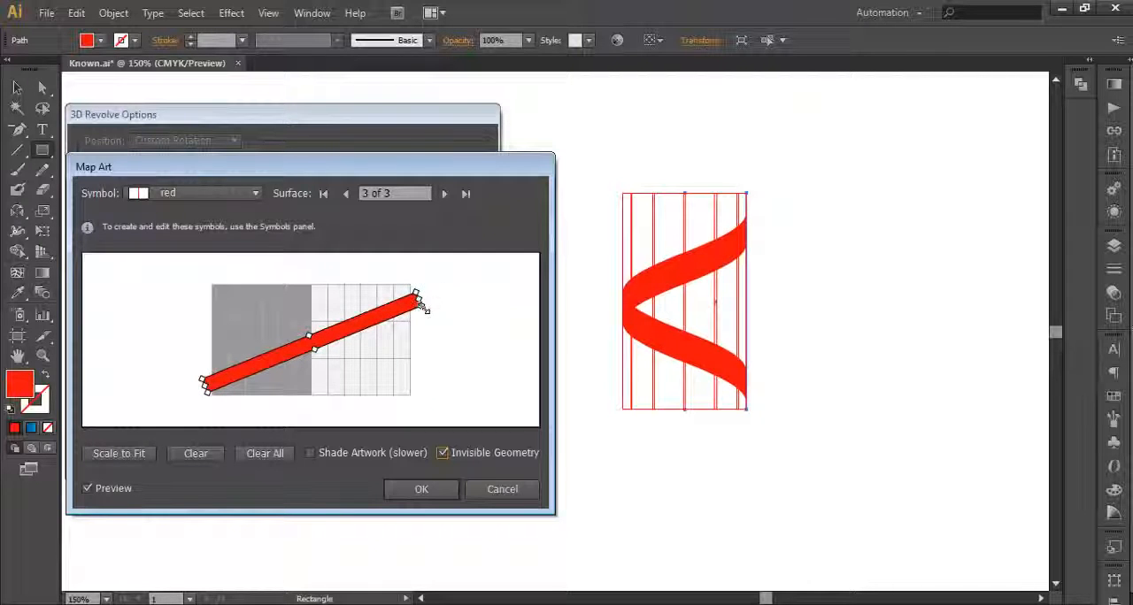
pyautogui.moveTo(423, 304); pyautogui.dragTo(425, 304)
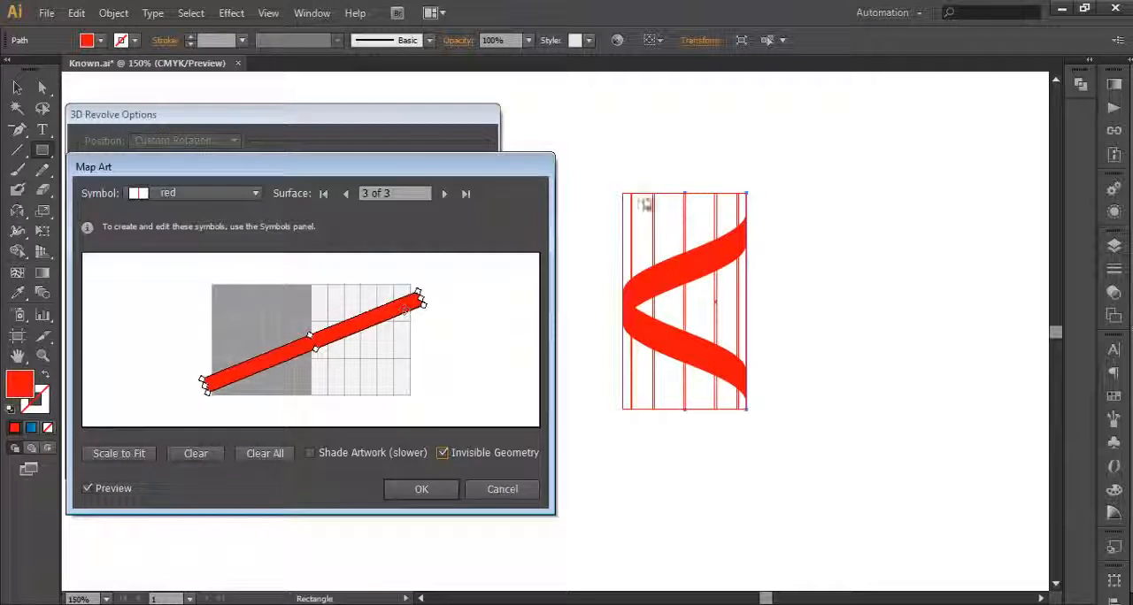
pyautogui.click(394, 489)
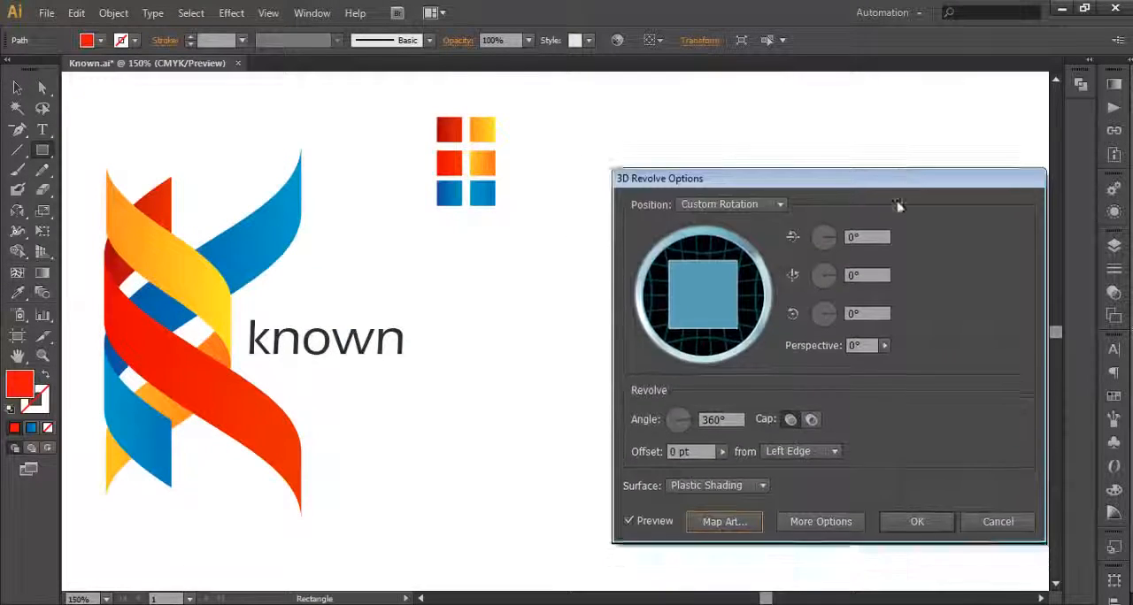
# Step: Rotate the revolved ribbon to 103° around the vertical axis and apply the 3D effect
pyautogui.moveTo(898, 204); pyautogui.dragTo(728, 467)
pyautogui.moveTo(663, 446); pyautogui.dragTo(1003, 186)
pyautogui.moveTo(1000, 285); pyautogui.dragTo(999, 281)
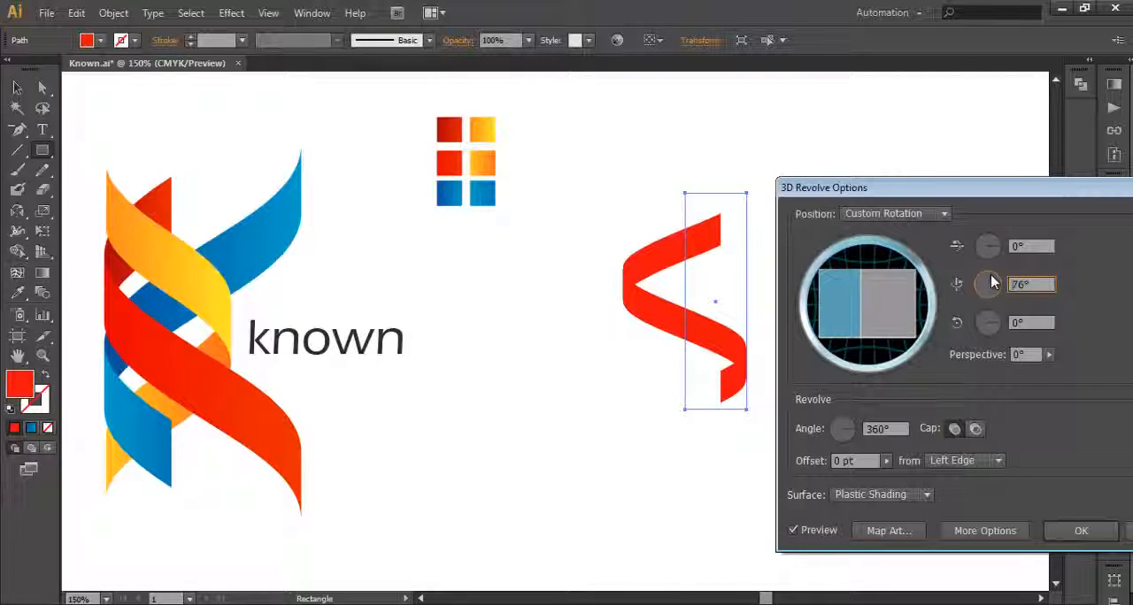
pyautogui.moveTo(992, 282); pyautogui.dragTo(988, 283)
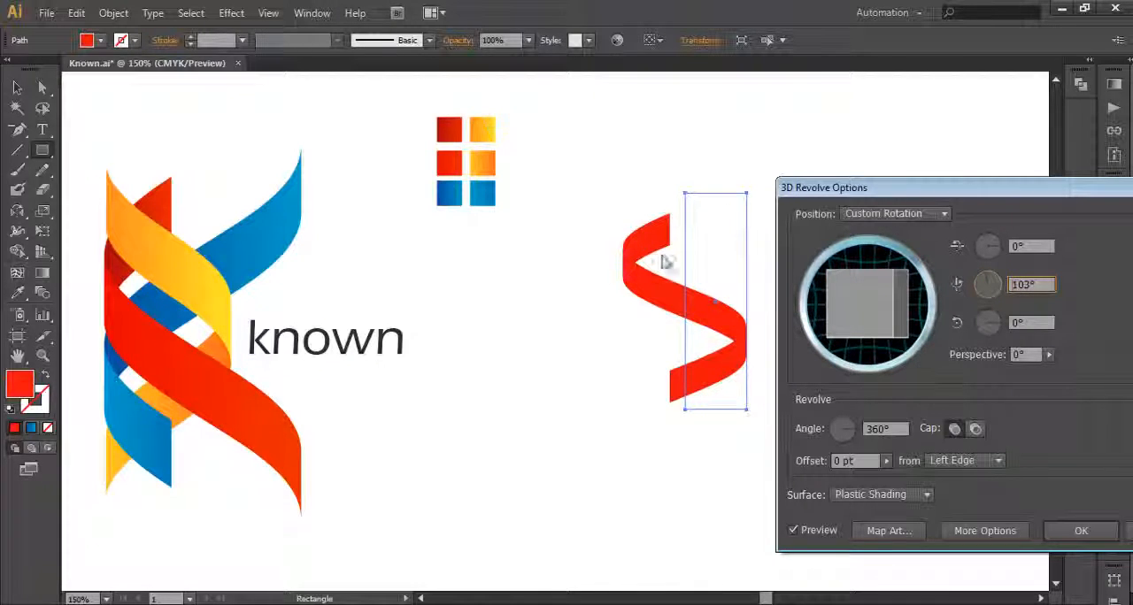
pyautogui.click(1082, 530)
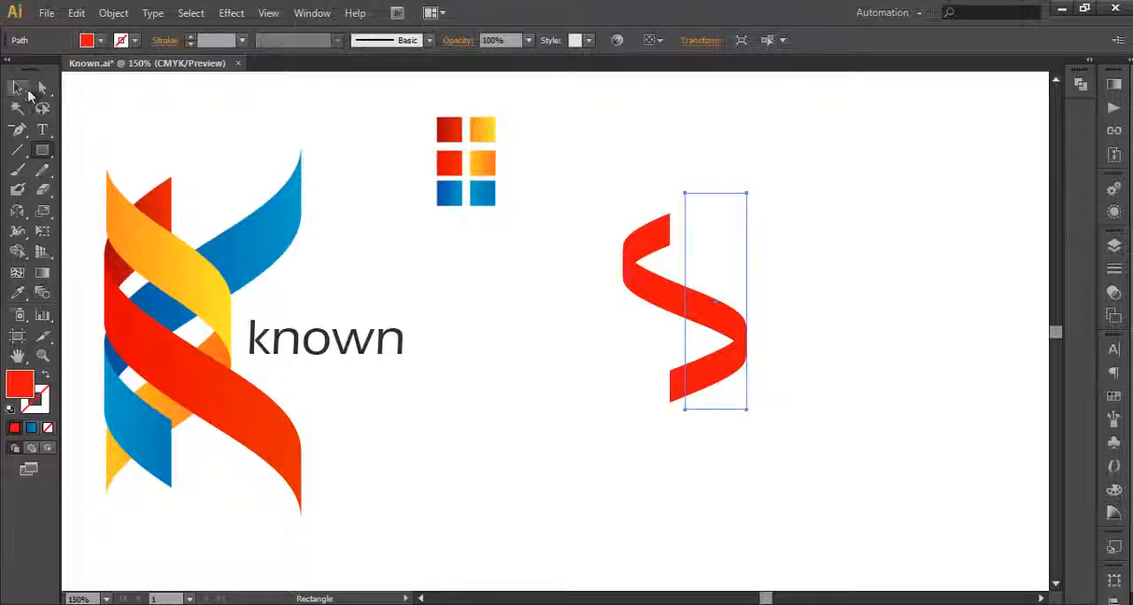
# Step: Select the revolved ribbon object and expand its appearance into editable artwork
pyautogui.click(17, 87)
pyautogui.click(358, 387)
pyautogui.click(736, 410)
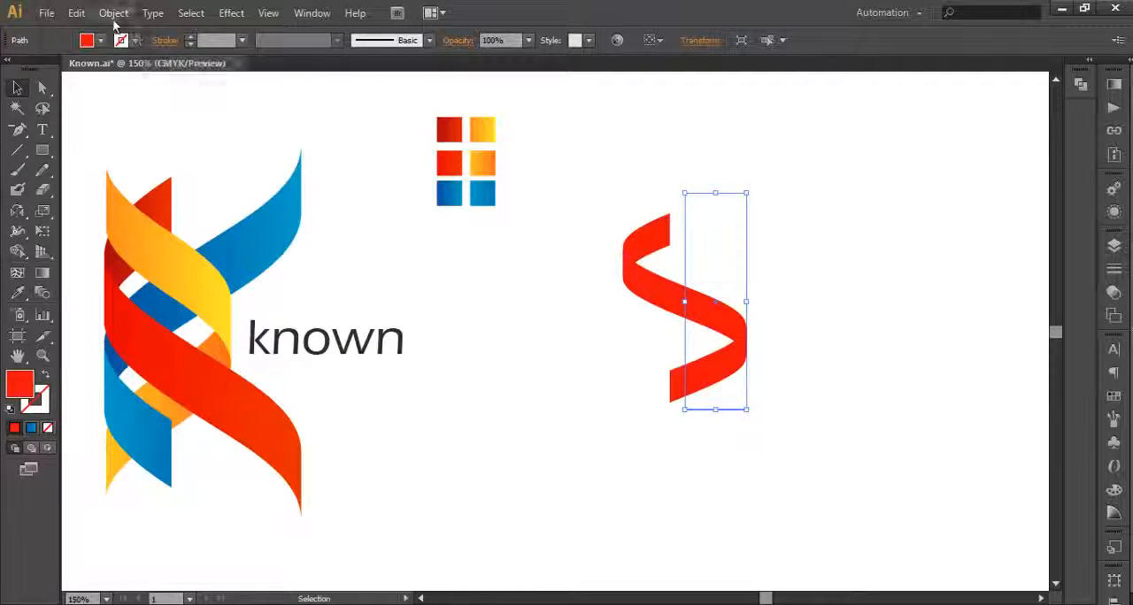
pyautogui.click(114, 14)
pyautogui.click(165, 209)
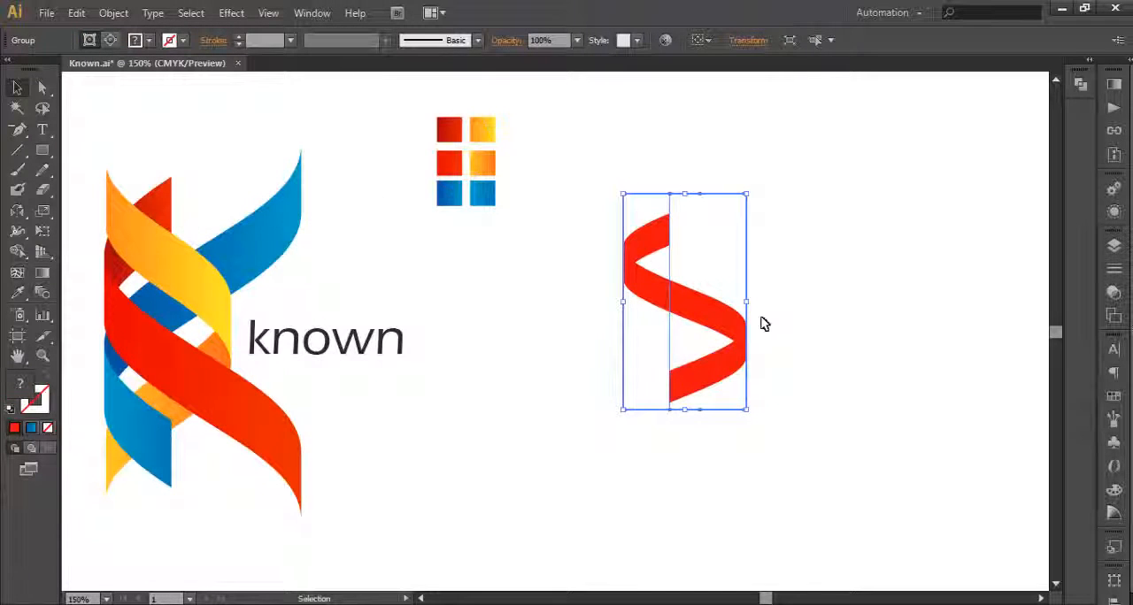
# Step: Ungroup the expanded S-shaped ribbon artwork and release its clipping mask
pyautogui.rightClick(704, 314)
pyautogui.click(743, 409)
pyautogui.rightClick(713, 321)
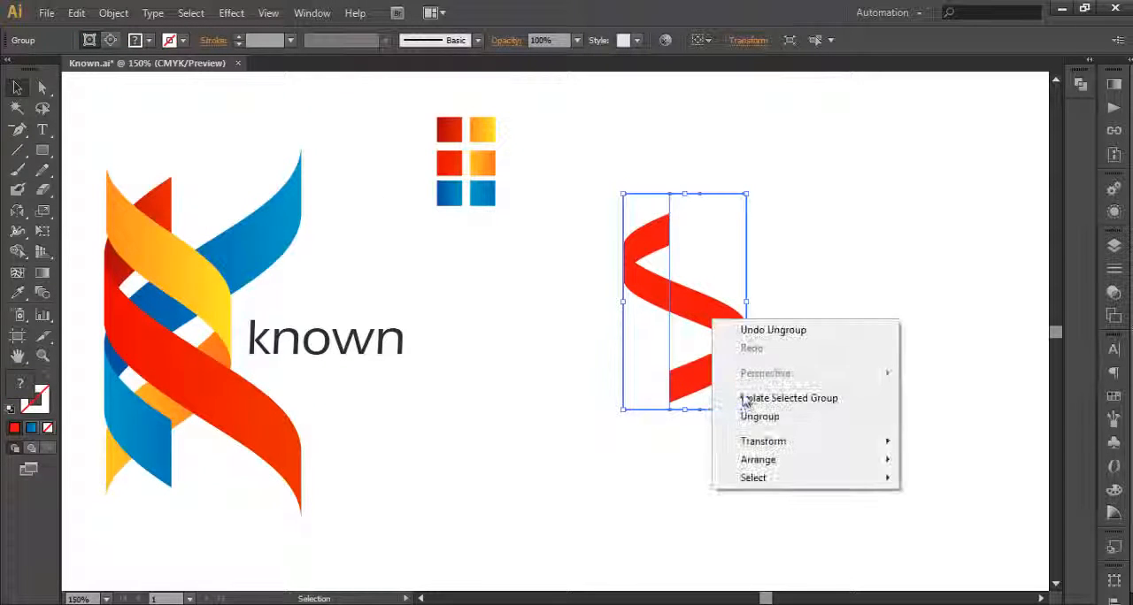
pyautogui.click(752, 416)
pyautogui.rightClick(729, 336)
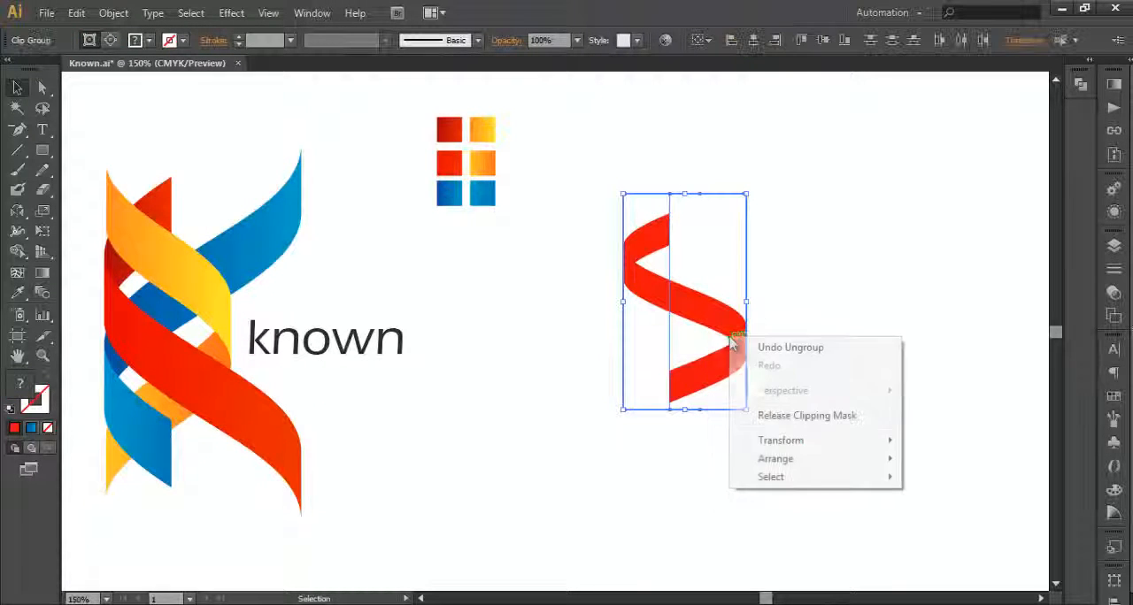
pyautogui.click(770, 416)
pyautogui.click(835, 425)
# Step: Recolor all parts of the released ribbon artwork with the blue gradient sampled from the reference logo's upper blue ribbon
pyautogui.moveTo(599, 180); pyautogui.dragTo(737, 309)
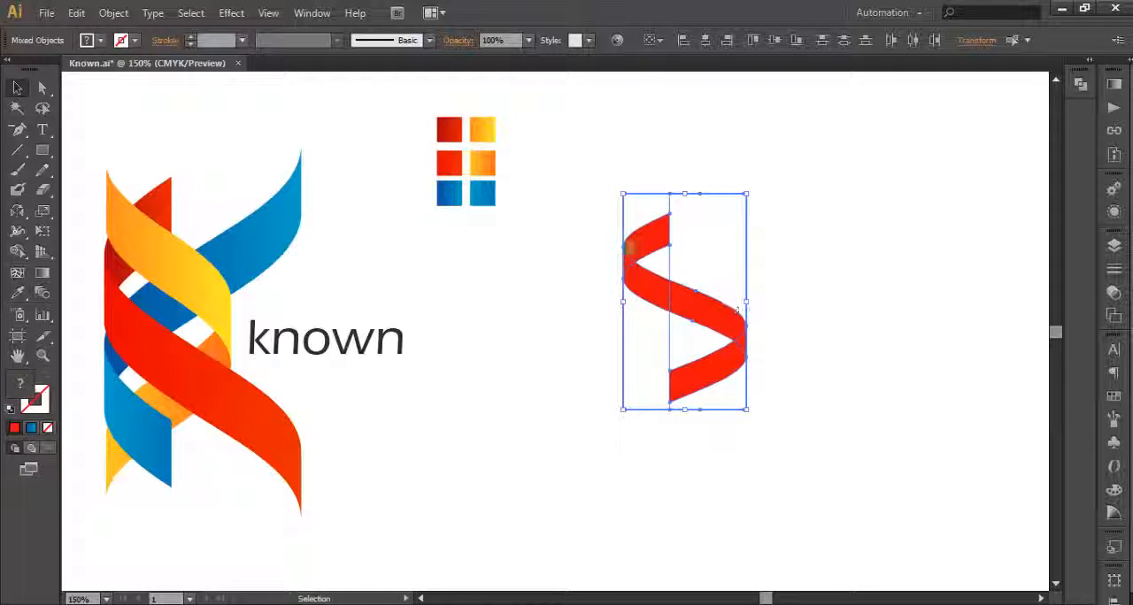
pyautogui.click(17, 292)
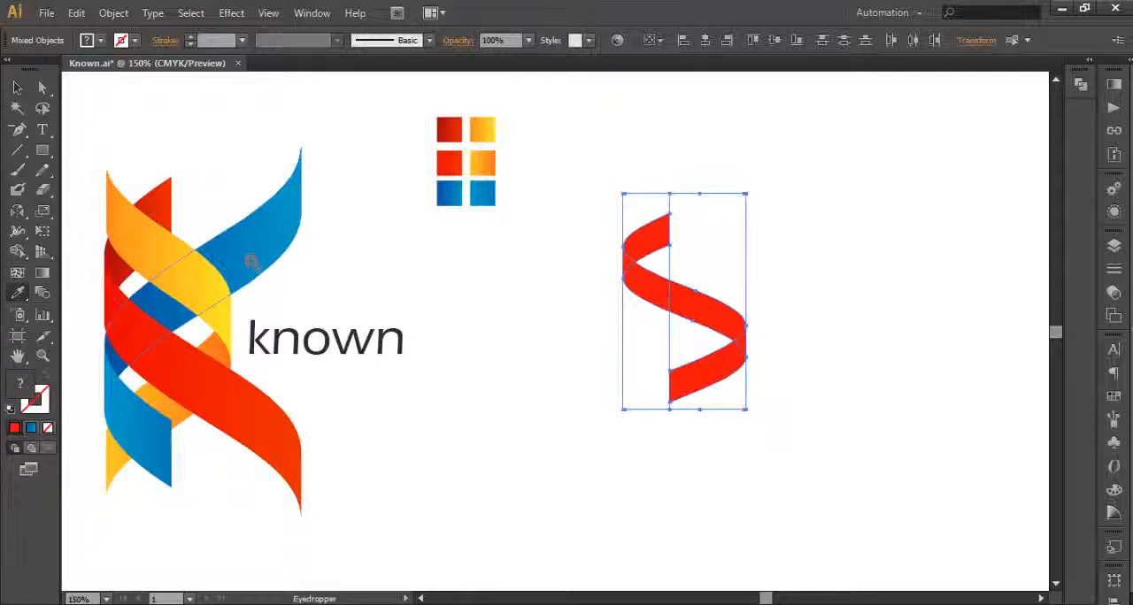
pyautogui.click(251, 261)
pyautogui.click(17, 89)
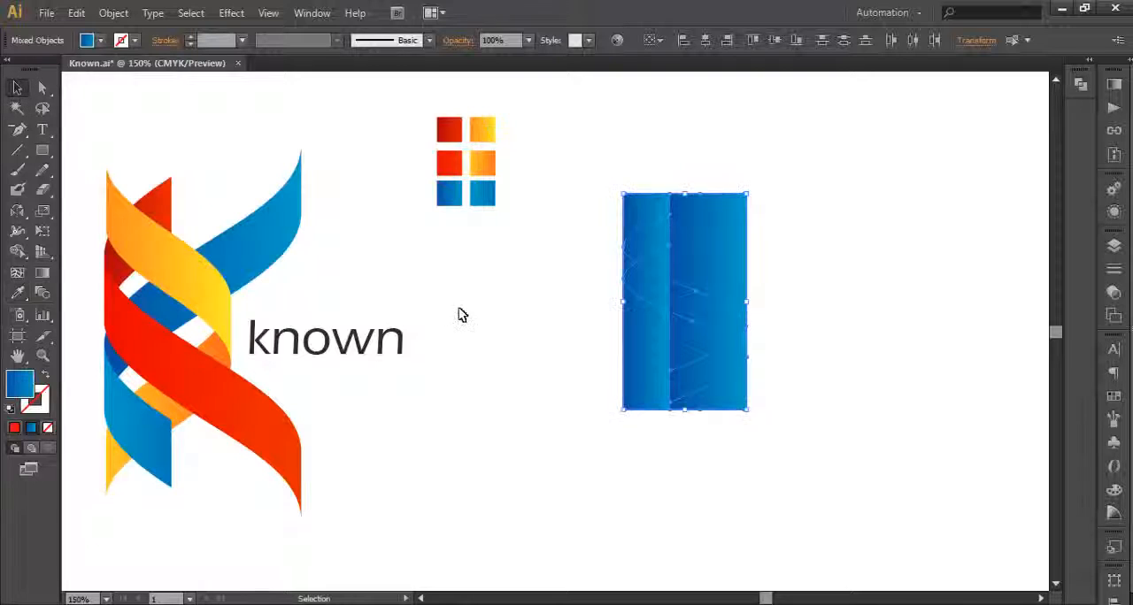
pyautogui.click(462, 317)
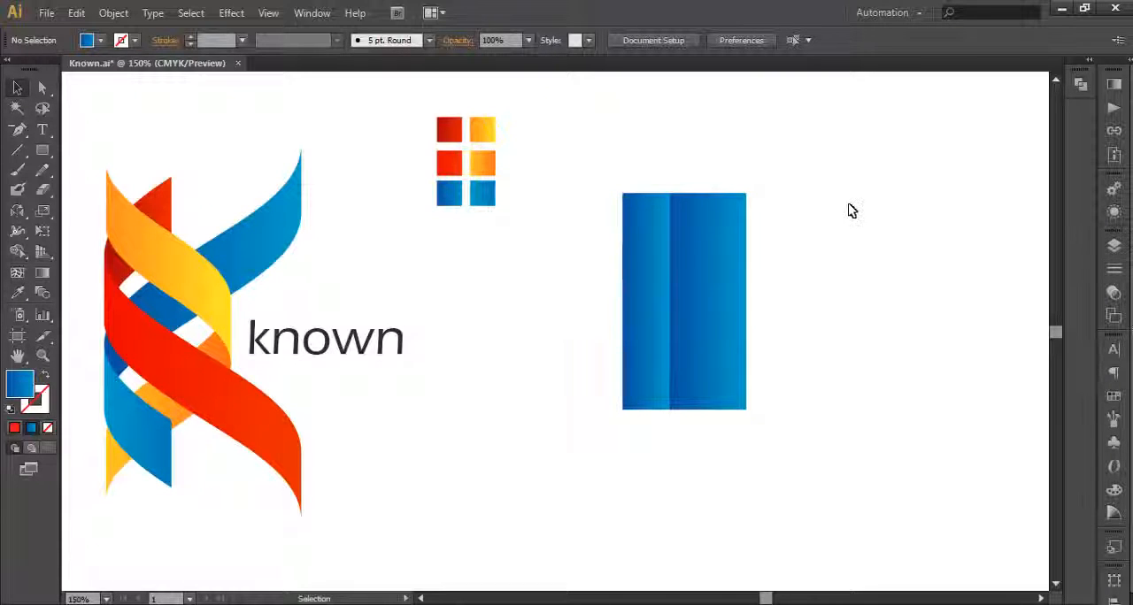
# Step: Delete the leftover blue rectangles covering the ribbon
pyautogui.click(678, 221)
pyautogui.click(748, 221)
pyautogui.click(741, 221)
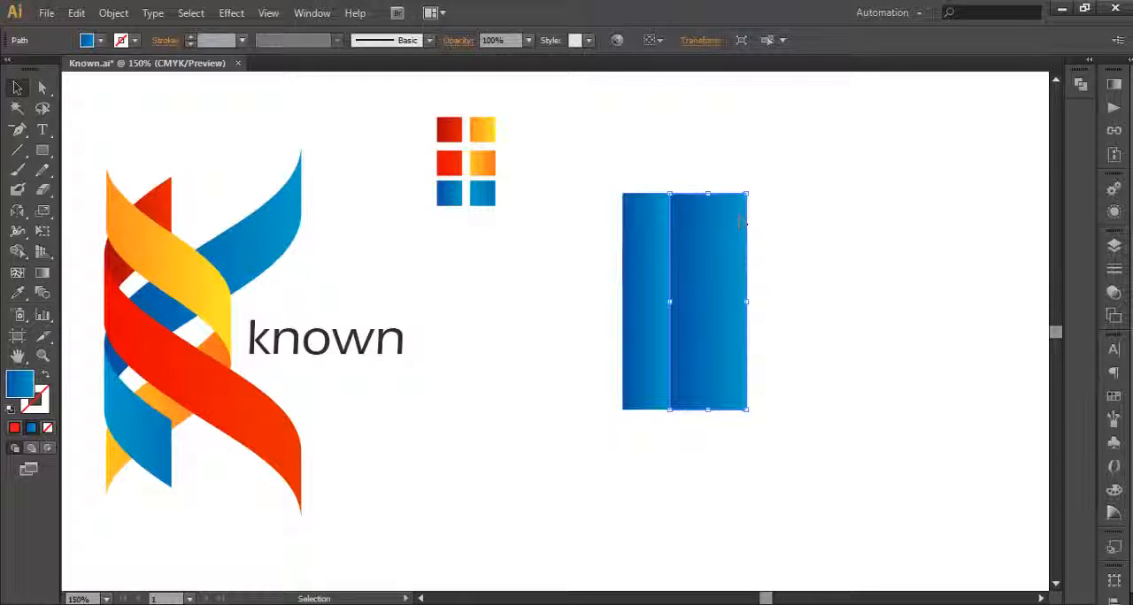
pyautogui.press('Delete')
pyautogui.click(659, 218)
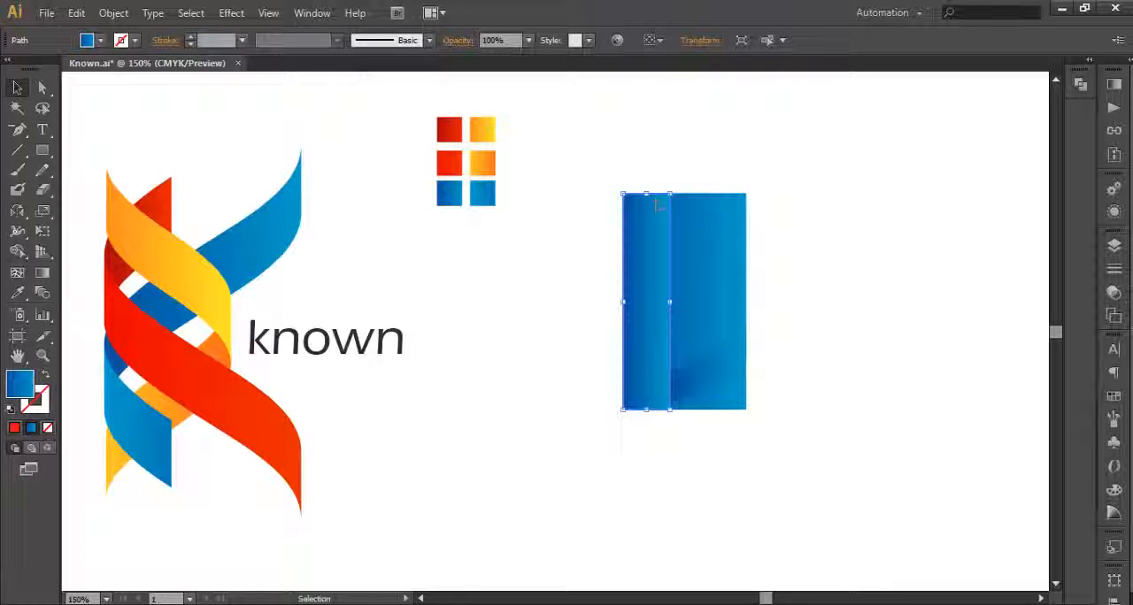
pyautogui.press('Delete')
pyautogui.click(715, 214)
pyautogui.press('Delete')
# Step: Separate the blue ribbon pieces and delete the lowest segment of the S shape
pyautogui.moveTo(821, 487); pyautogui.dragTo(513, 166)
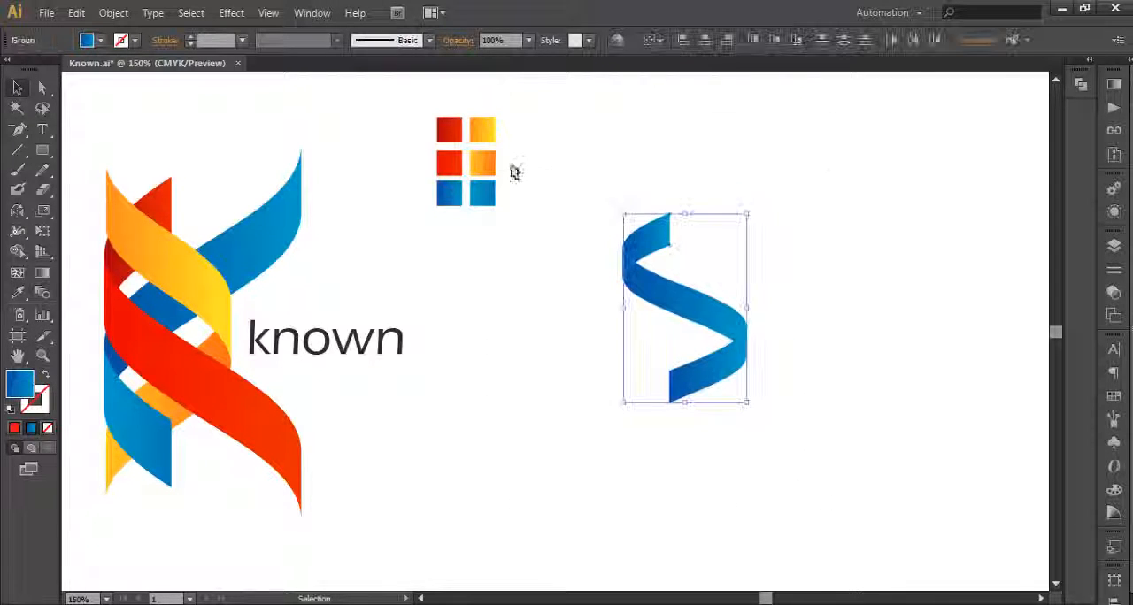
pyautogui.hotkey('ctrl', 'g')
pyautogui.click(832, 390)
pyautogui.click(699, 292)
pyautogui.click(789, 389)
pyautogui.click(726, 356)
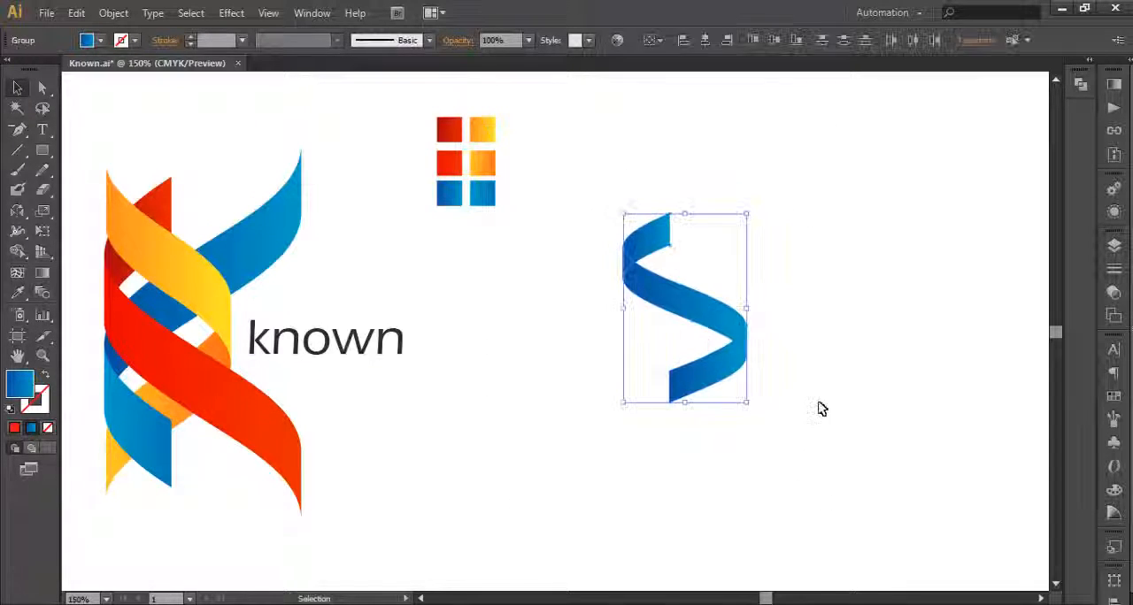
pyautogui.hotkey('ctrl', 'shift', 'g')
pyautogui.click(820, 407)
pyautogui.click(699, 373)
pyautogui.press('Delete')
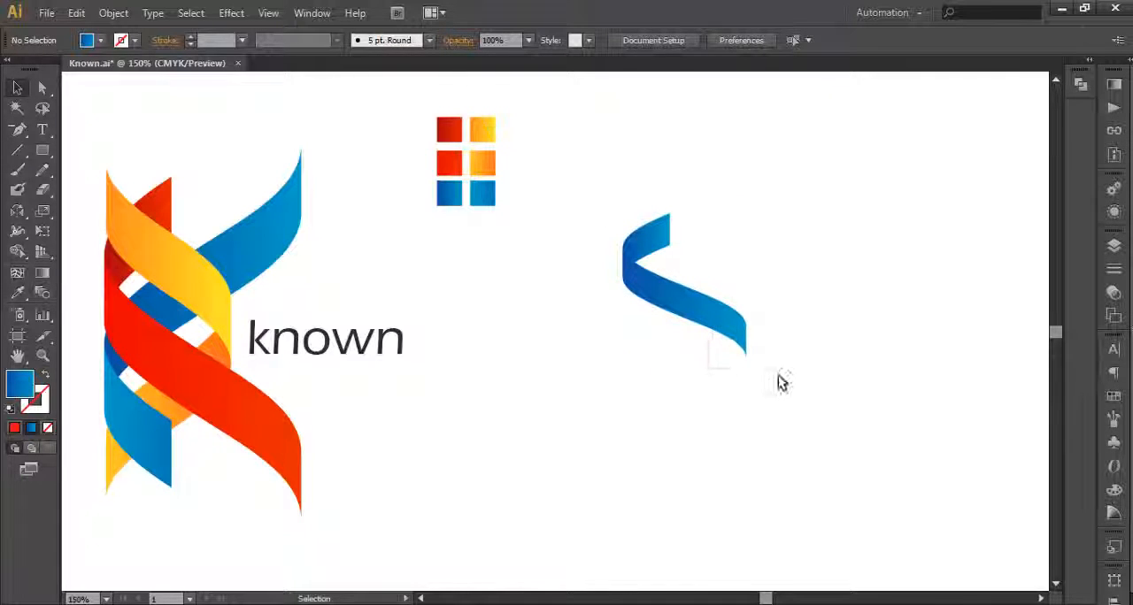
# Step: Move the remaining blue ribbon pieces down and slightly left, and group them
pyautogui.moveTo(641, 266); pyautogui.dragTo(608, 338)
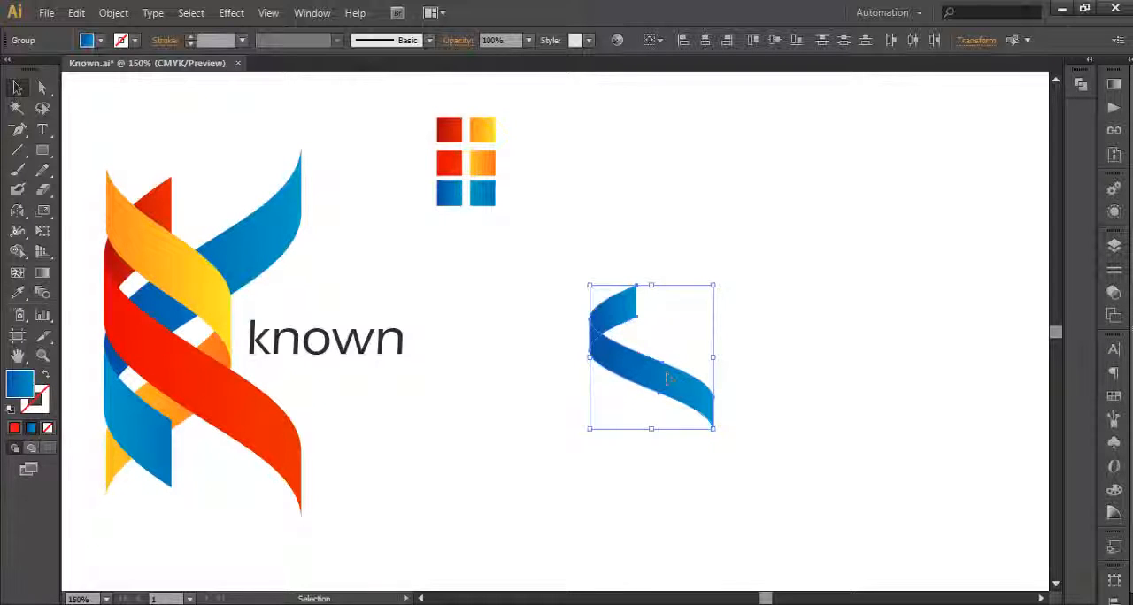
pyautogui.hotkey('ctrl', 'g')
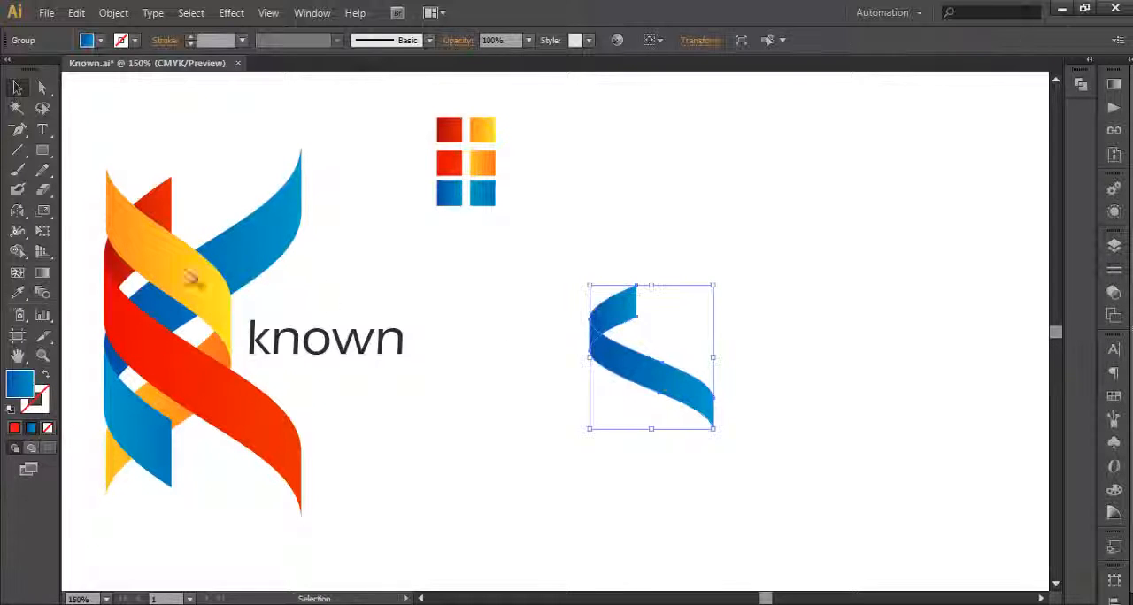
# Step: Create a copy of the blue ribbon group reflected across the horizontal axis and line it up into a K shape
pyautogui.doubleClick(17, 212)
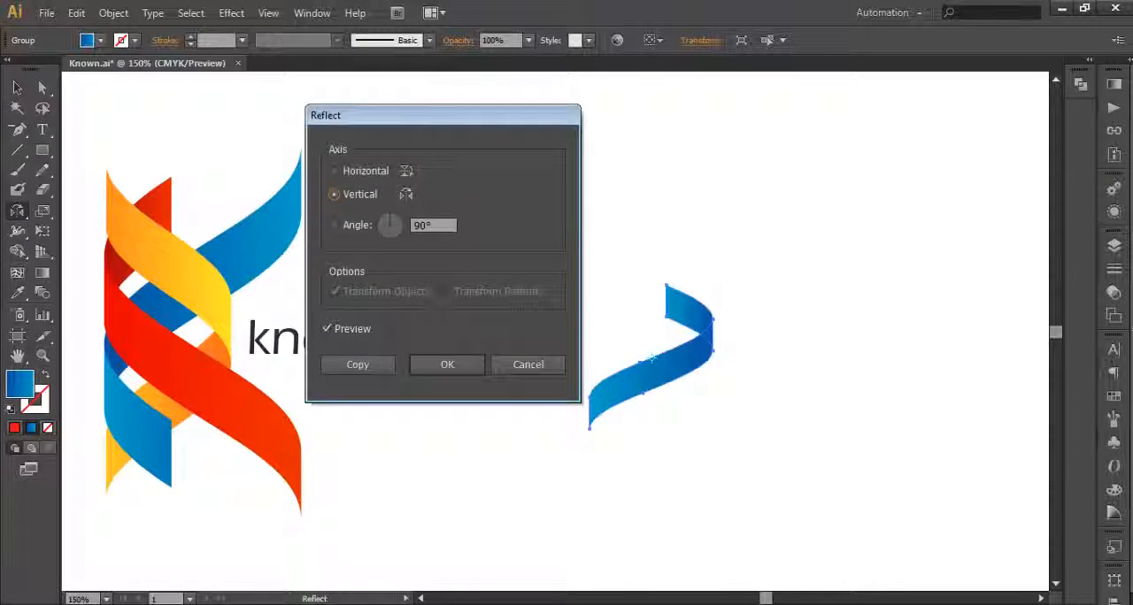
pyautogui.moveTo(443, 123); pyautogui.dragTo(352, 239)
pyautogui.click(255, 294)
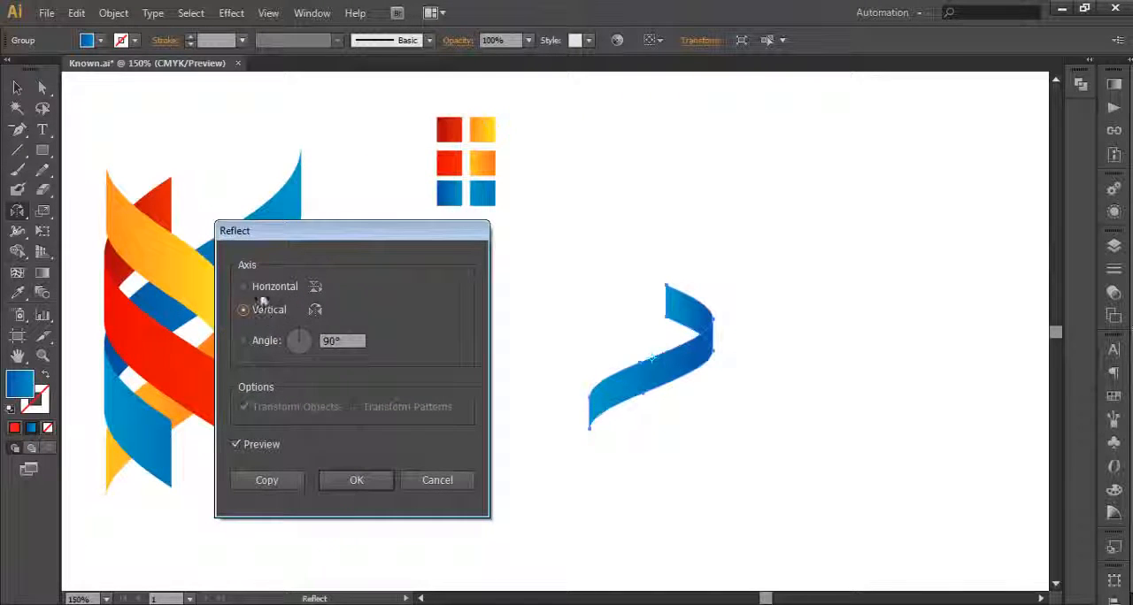
pyautogui.click(286, 478)
pyautogui.click(17, 87)
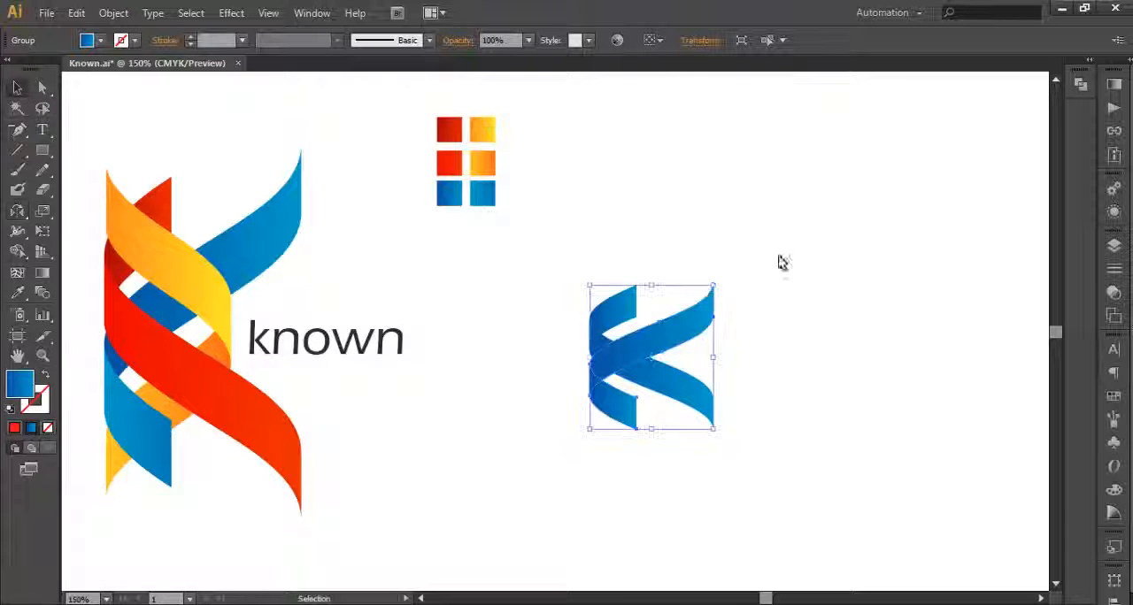
pyautogui.click(770, 384)
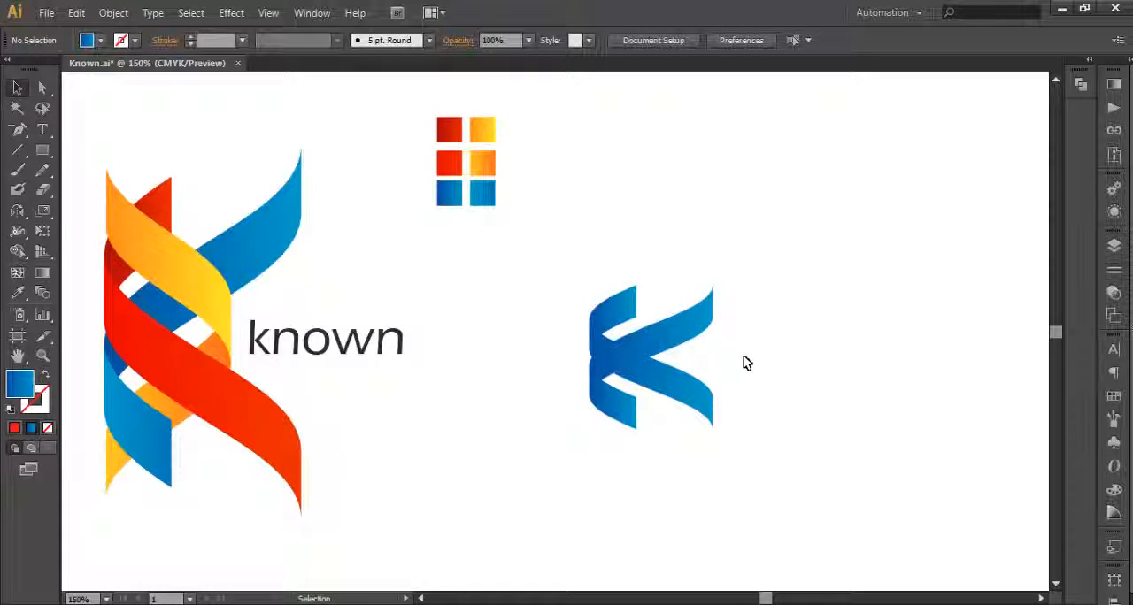
pyautogui.click(704, 335)
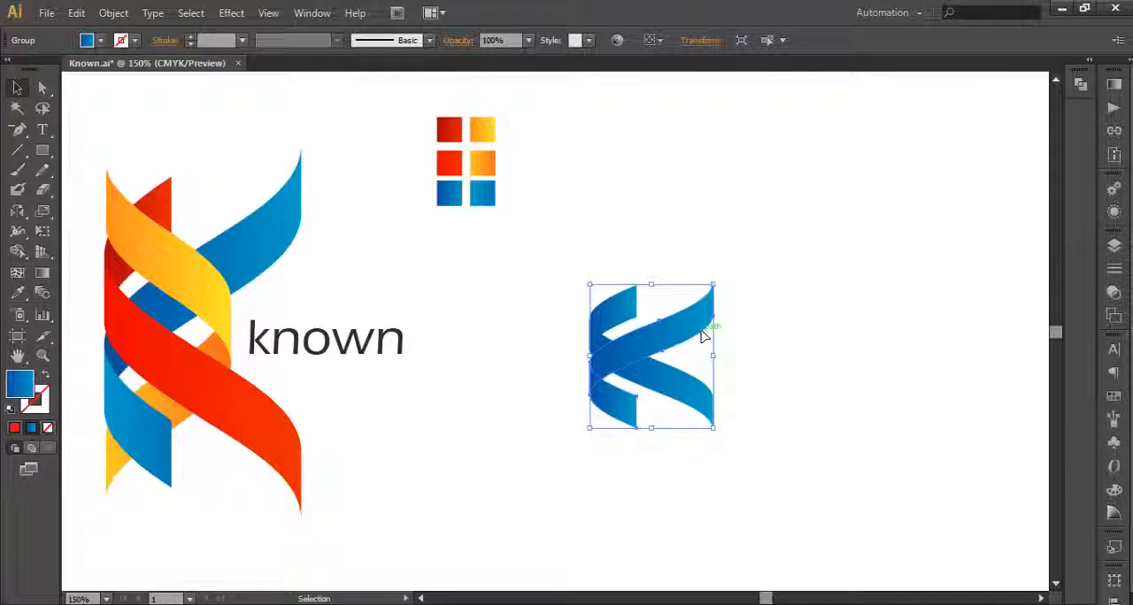
pyautogui.click(665, 303)
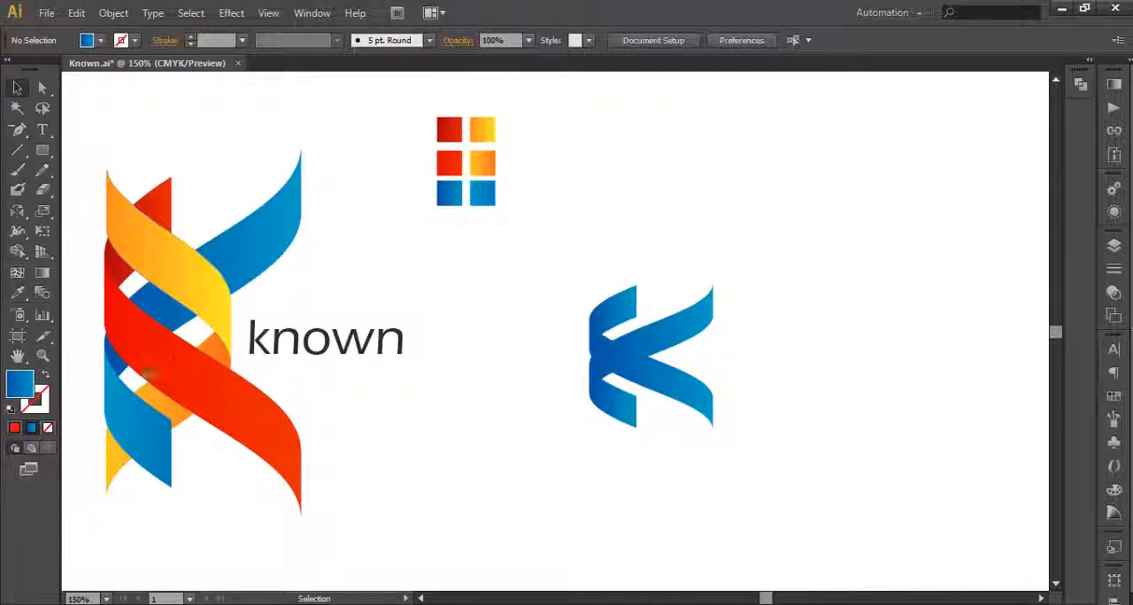
# Step: Draw a tall narrow rectangle to the right of the blue K and start the 3D Revolve effect on it
pyautogui.click(41, 149)
pyautogui.moveTo(797, 283); pyautogui.dragTo(827, 440)
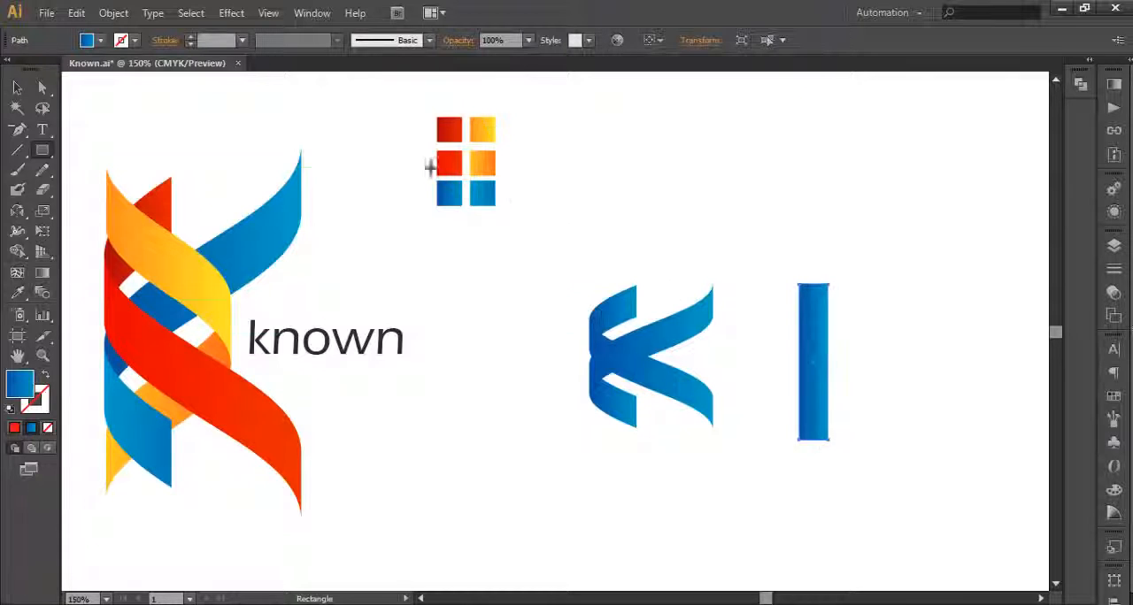
pyautogui.click(223, 14)
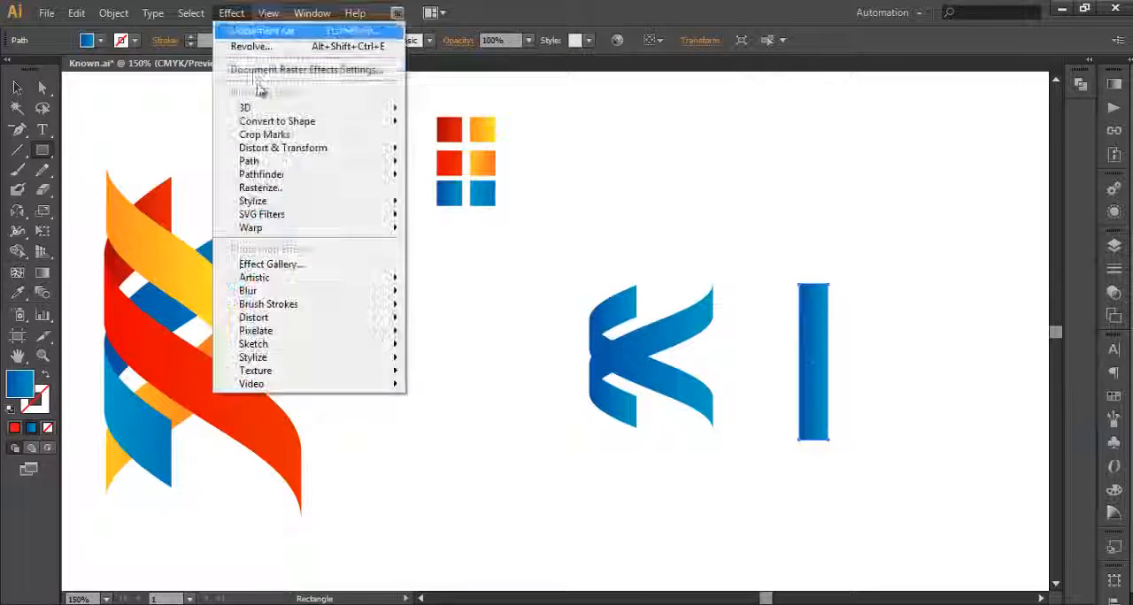
pyautogui.moveTo(248, 108)
pyautogui.click(450, 133)
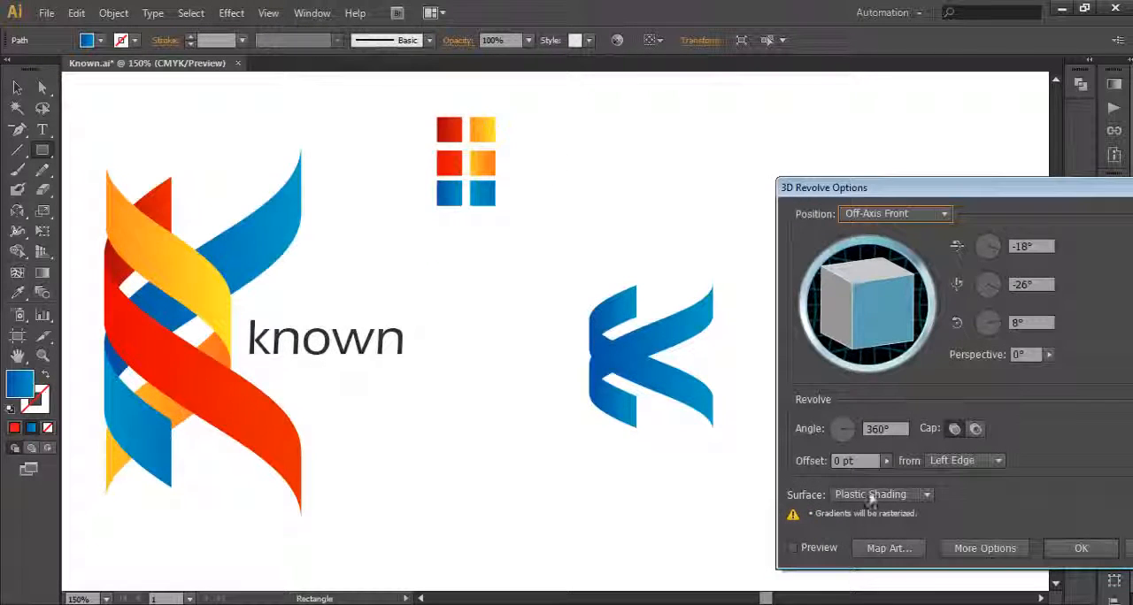
# Step: Preview the revolve and set its X, Y and Z rotation angles to 0°
pyautogui.click(792, 548)
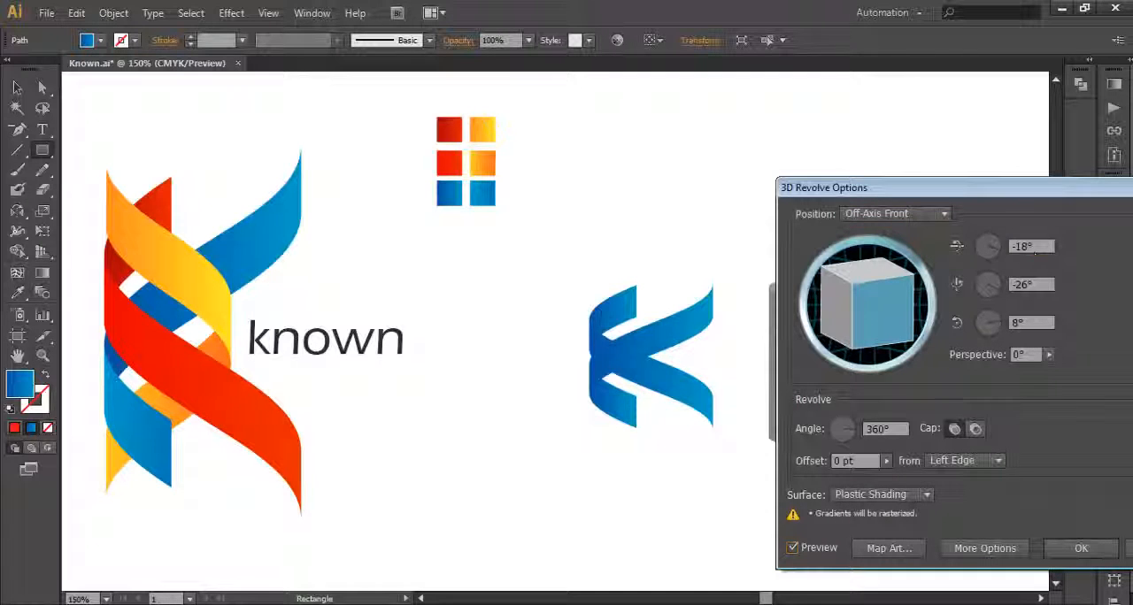
pyautogui.write('0')
pyautogui.write('0')
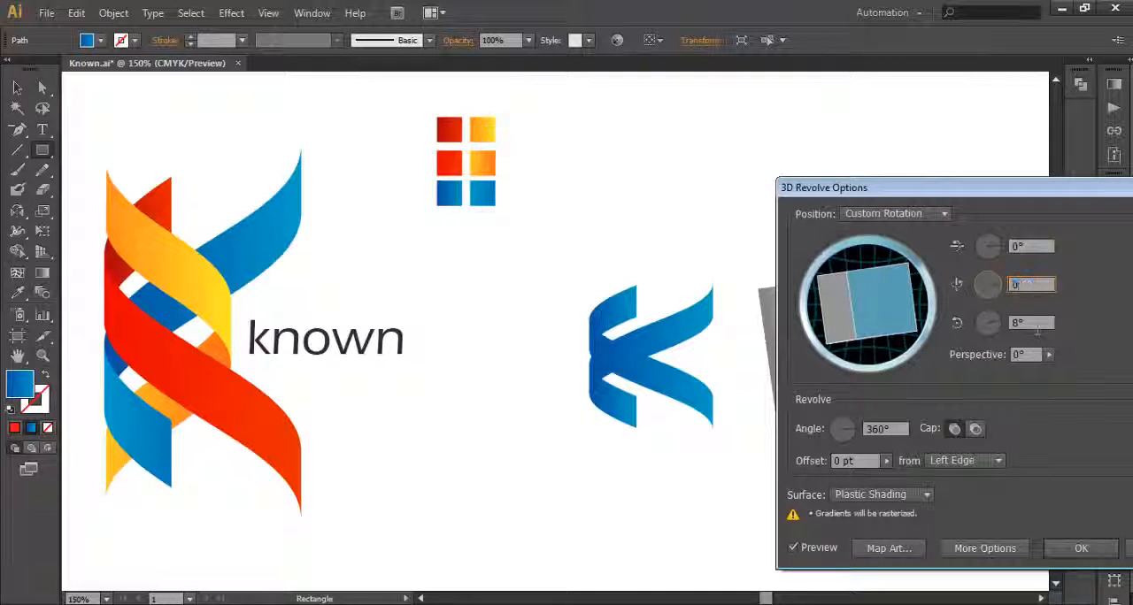
pyautogui.press('Tab')
pyautogui.click(1051, 283)
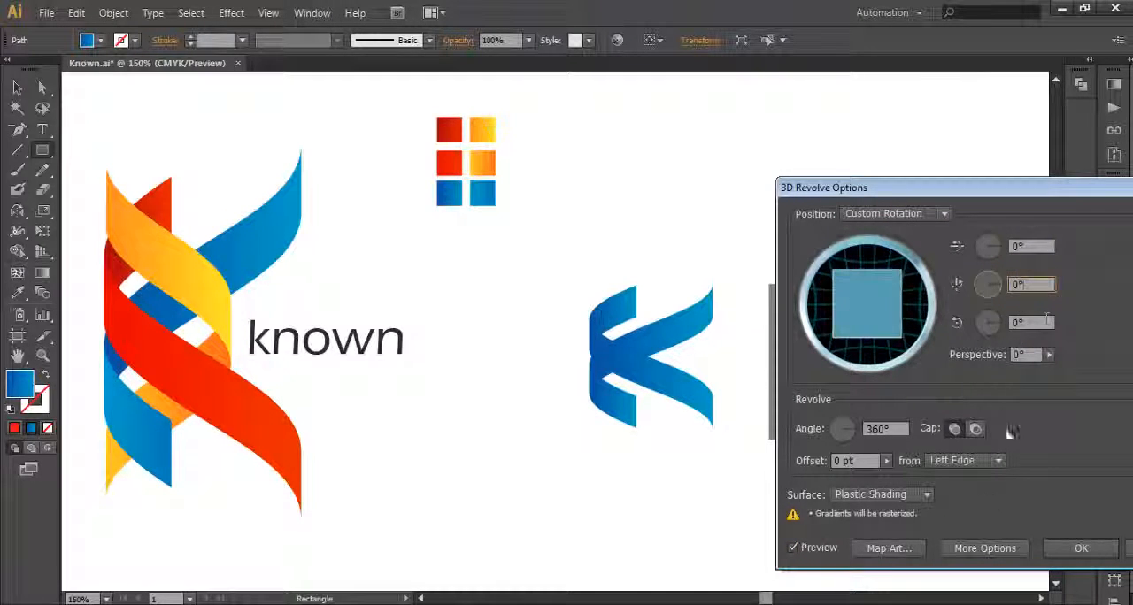
pyautogui.click(895, 544)
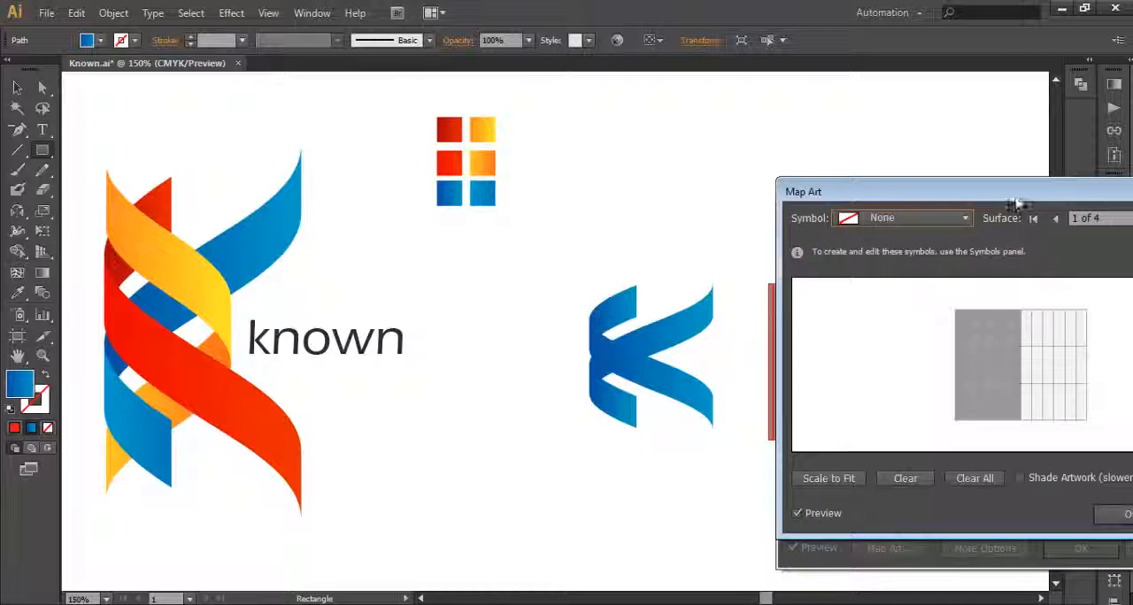
pyautogui.moveTo(1017, 197); pyautogui.dragTo(554, 154)
pyautogui.moveTo(473, 142); pyautogui.dragTo(328, 133)
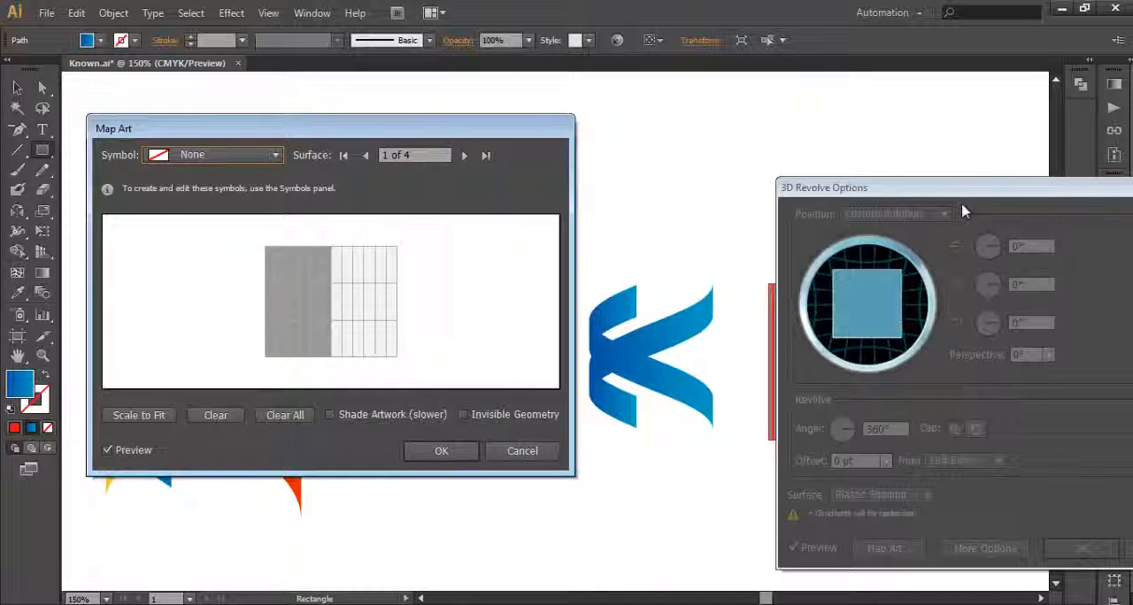
pyautogui.click(522, 450)
# Step: Uncover the cylinder and map the red symbol onto surface 1 of 4 in the art mapping
pyautogui.moveTo(991, 192); pyautogui.dragTo(284, 121)
pyautogui.click(212, 479)
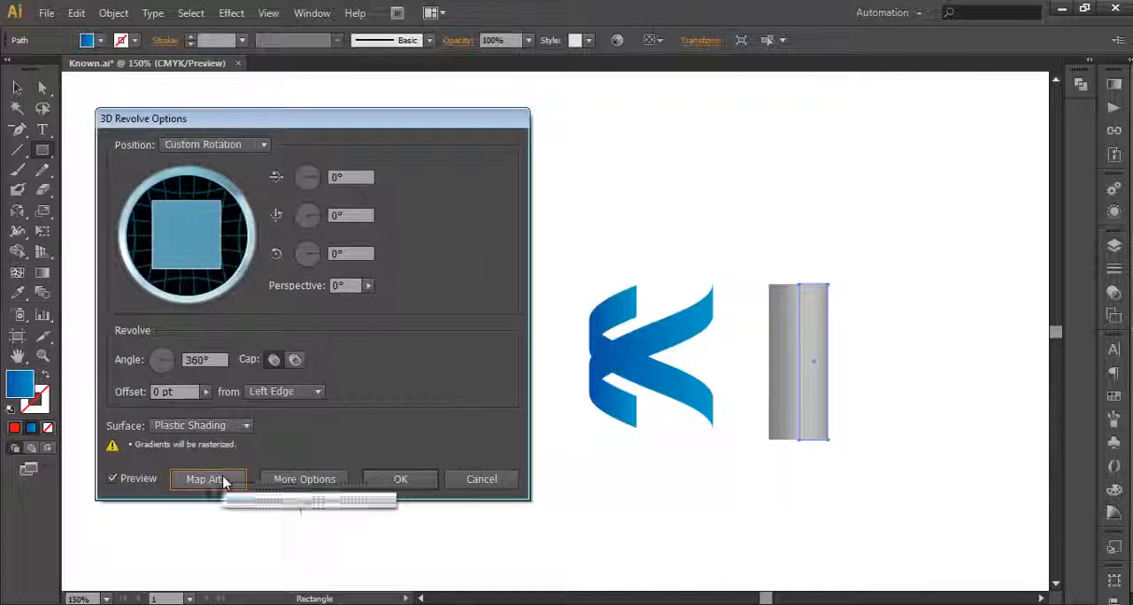
pyautogui.moveTo(348, 124); pyautogui.dragTo(257, 112)
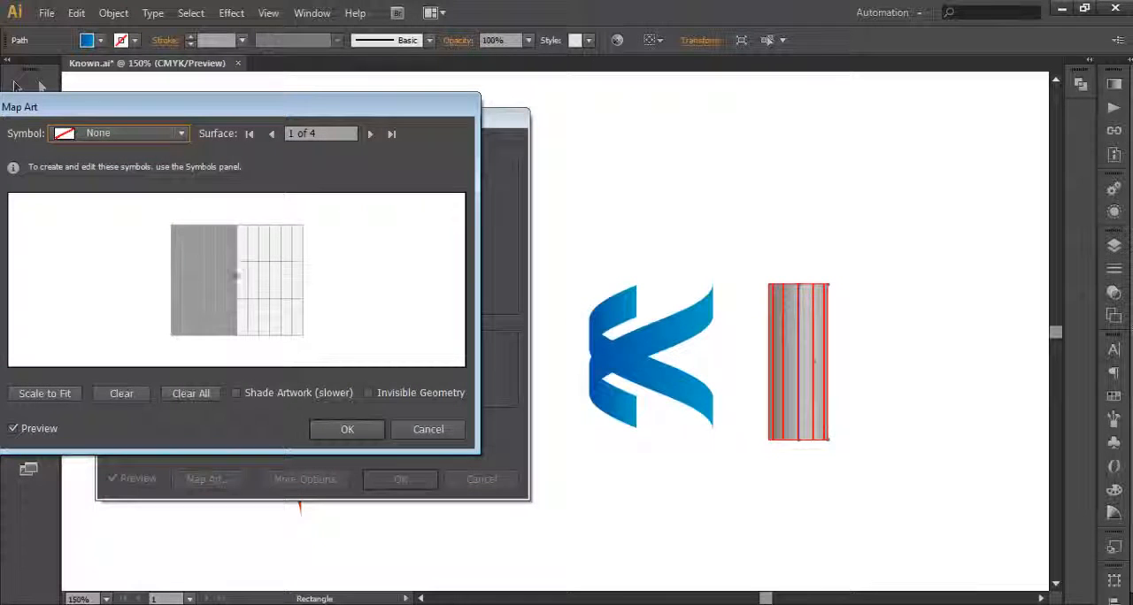
pyautogui.click(142, 134)
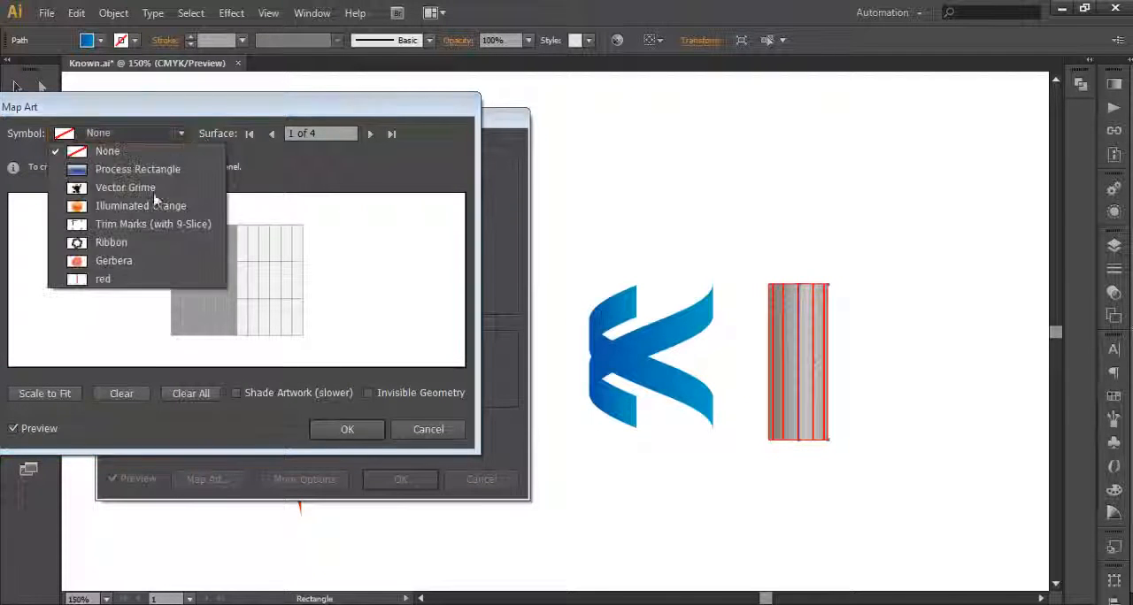
pyautogui.click(144, 280)
# Step: Resize and rotate the red strip into a shallow rising diagonal across the surface, with Invisible Geometry enabled
pyautogui.moveTo(234, 250); pyautogui.dragTo(237, 317)
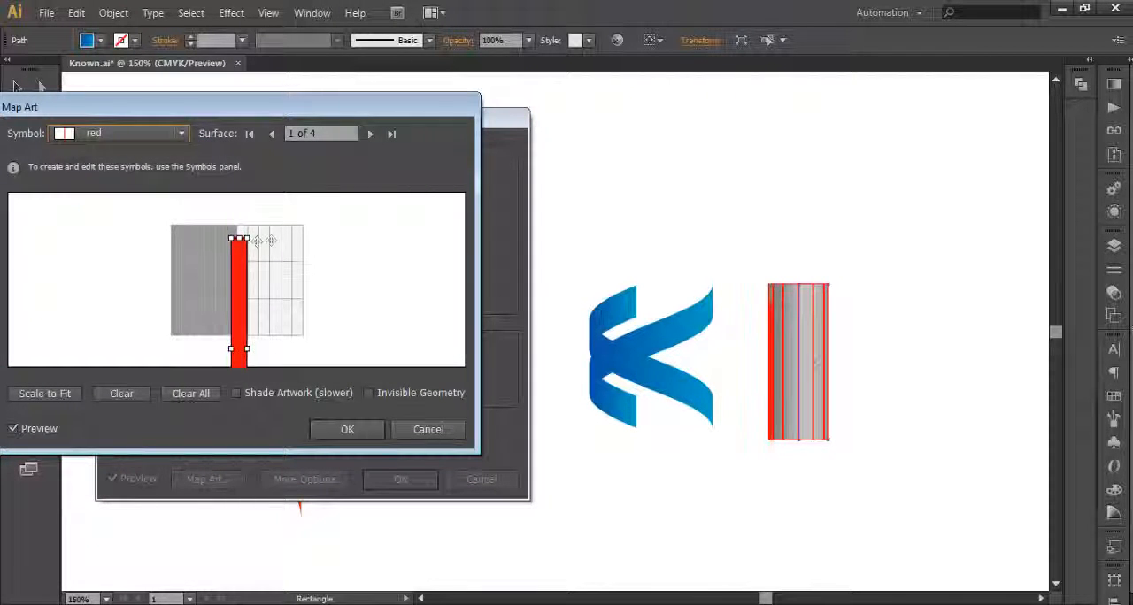
pyautogui.moveTo(247, 239); pyautogui.dragTo(291, 298)
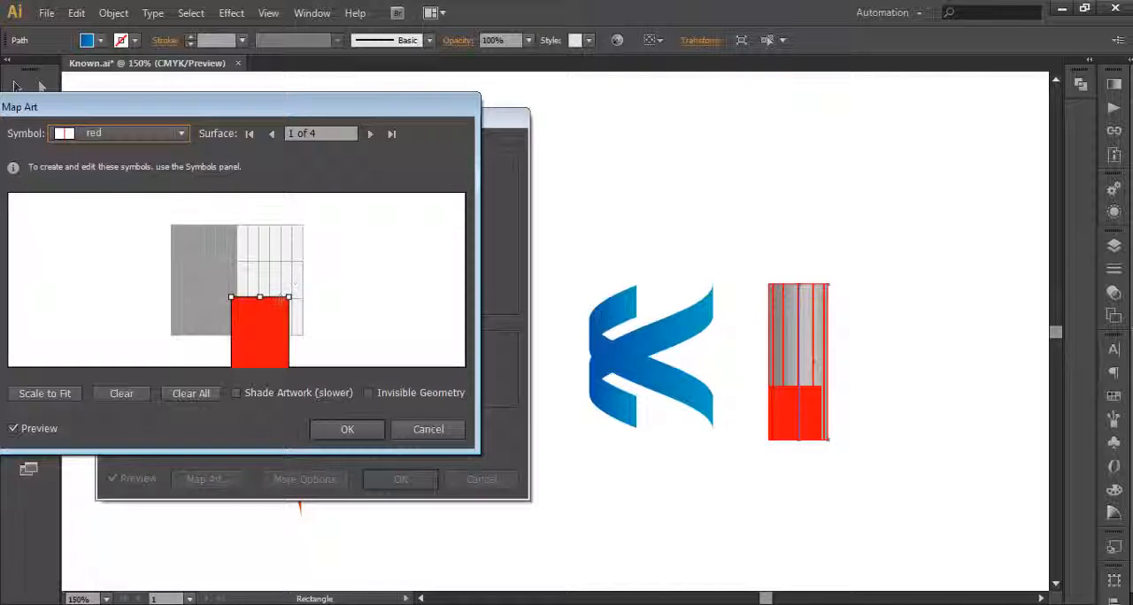
pyautogui.moveTo(289, 295); pyautogui.dragTo(326, 247)
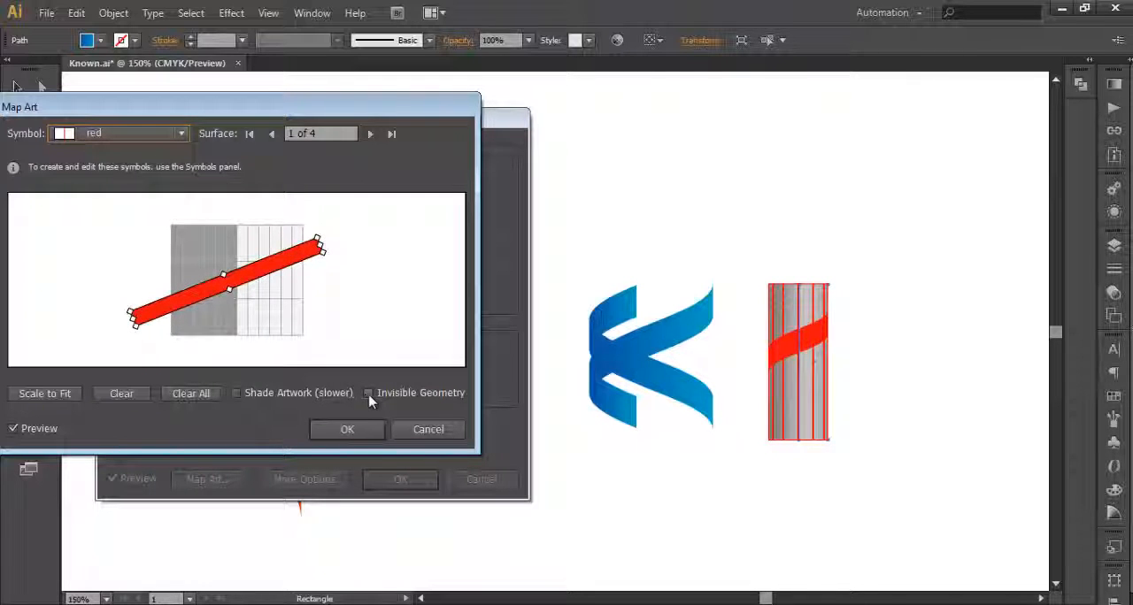
pyautogui.click(369, 395)
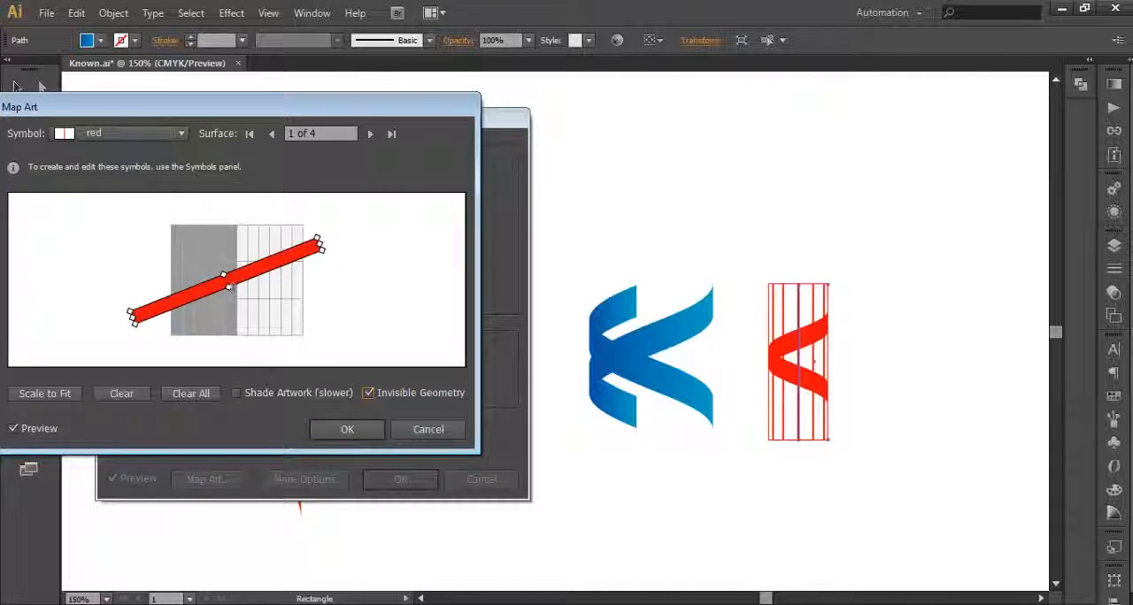
pyautogui.moveTo(270, 271); pyautogui.dragTo(338, 249)
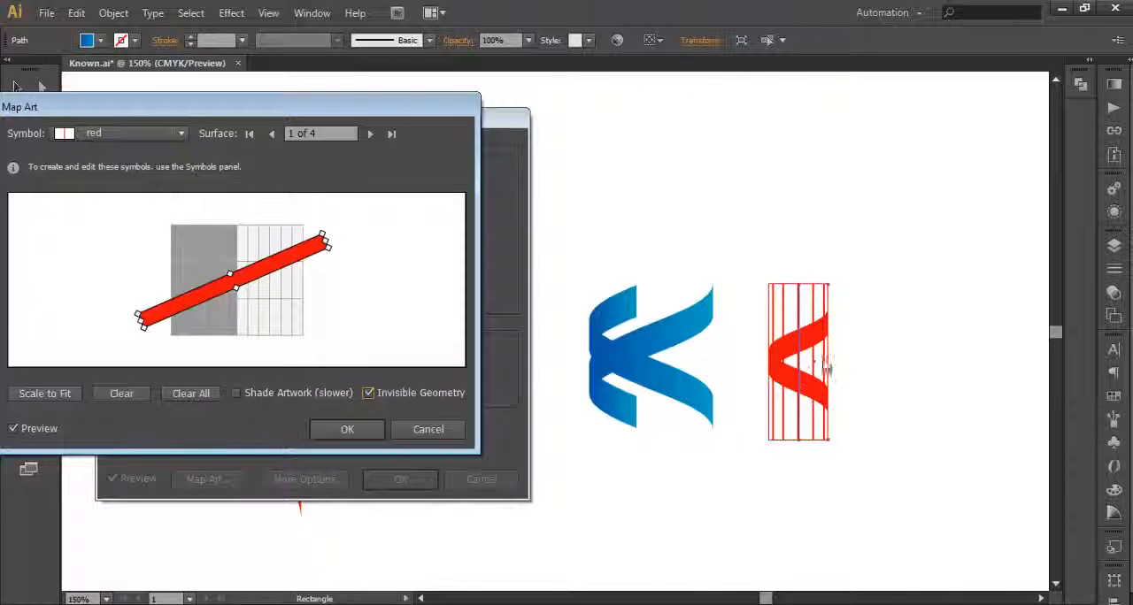
# Step: Accept the red symbol mapping, apply the 3D Revolve effect and keep the revolved rectangle selected
pyautogui.click(347, 429)
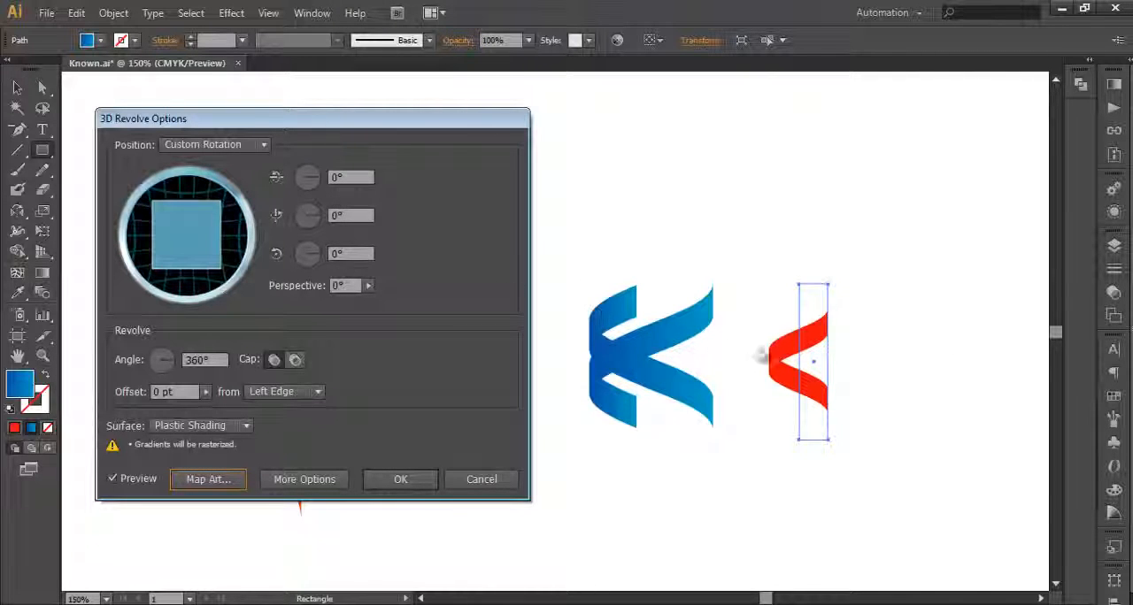
pyautogui.click(416, 481)
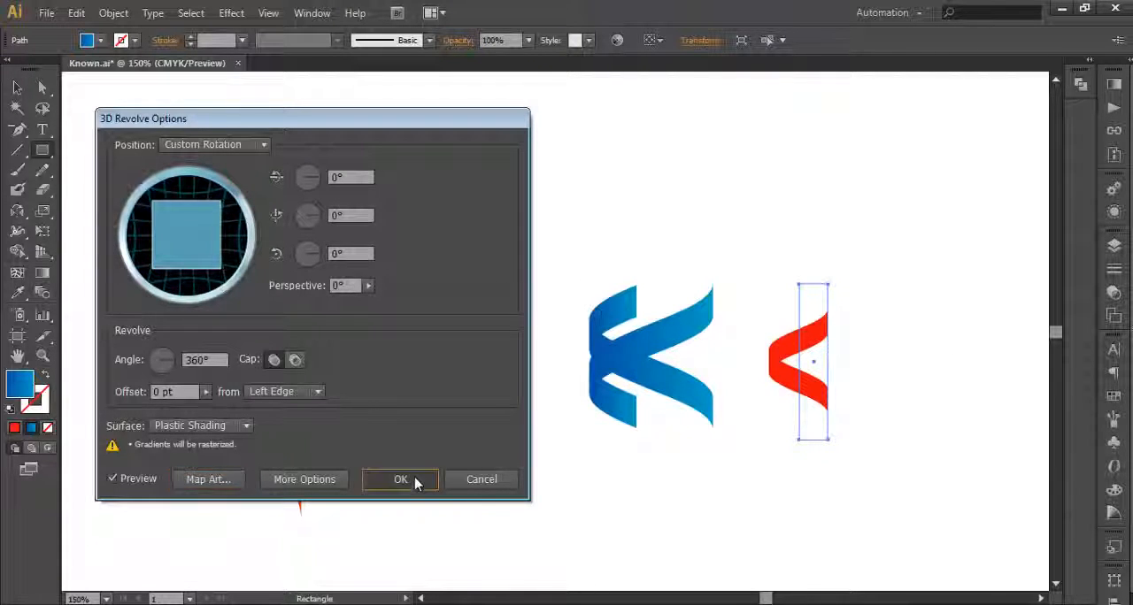
pyautogui.click(15, 88)
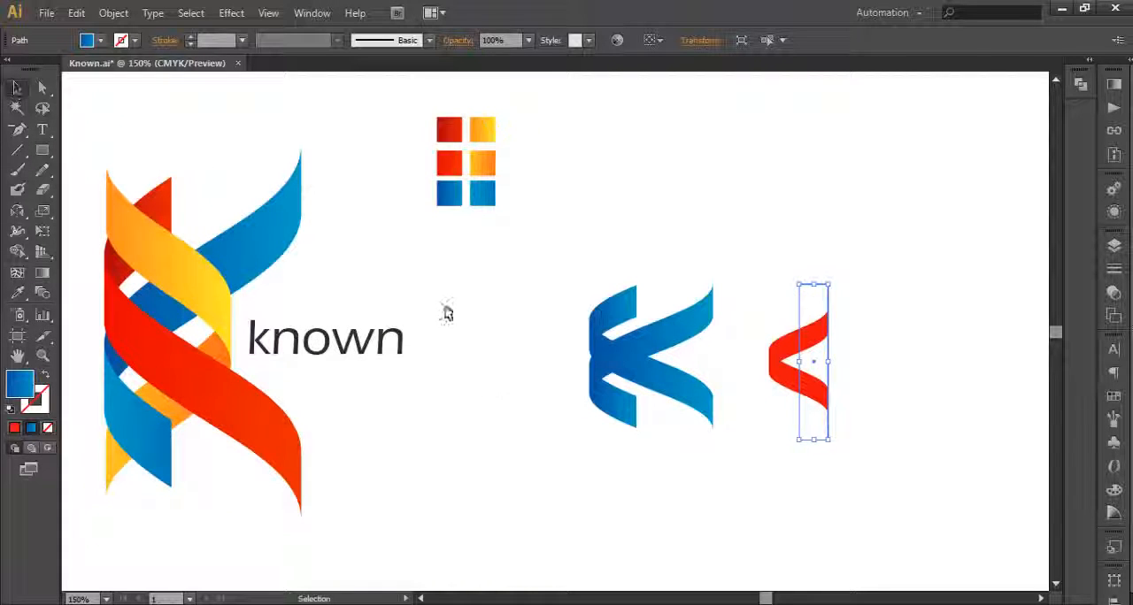
pyautogui.click(920, 493)
pyautogui.click(801, 372)
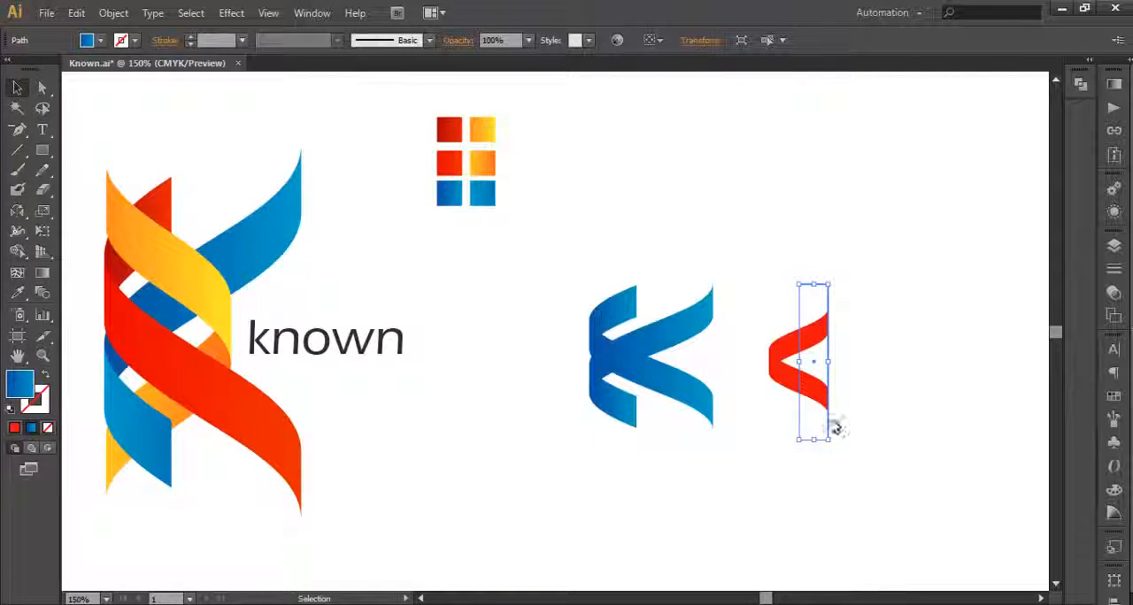
# Step: Try to reflect the red revolved shape about the vertical axis
pyautogui.doubleClick(18, 213)
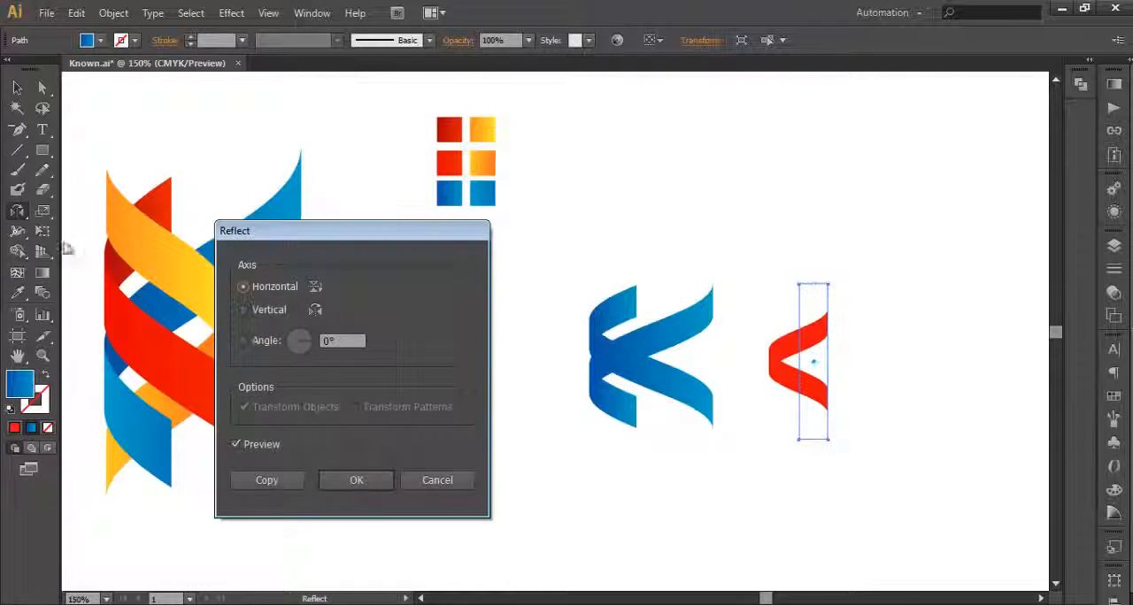
pyautogui.moveTo(249, 228); pyautogui.dragTo(346, 144)
pyautogui.click(361, 222)
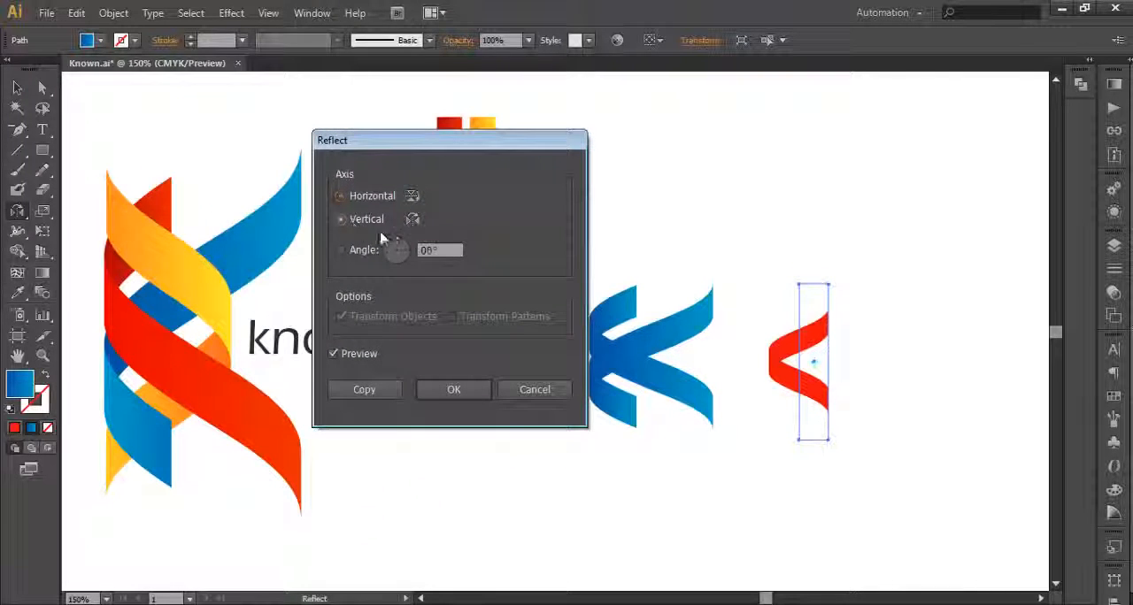
pyautogui.click(350, 200)
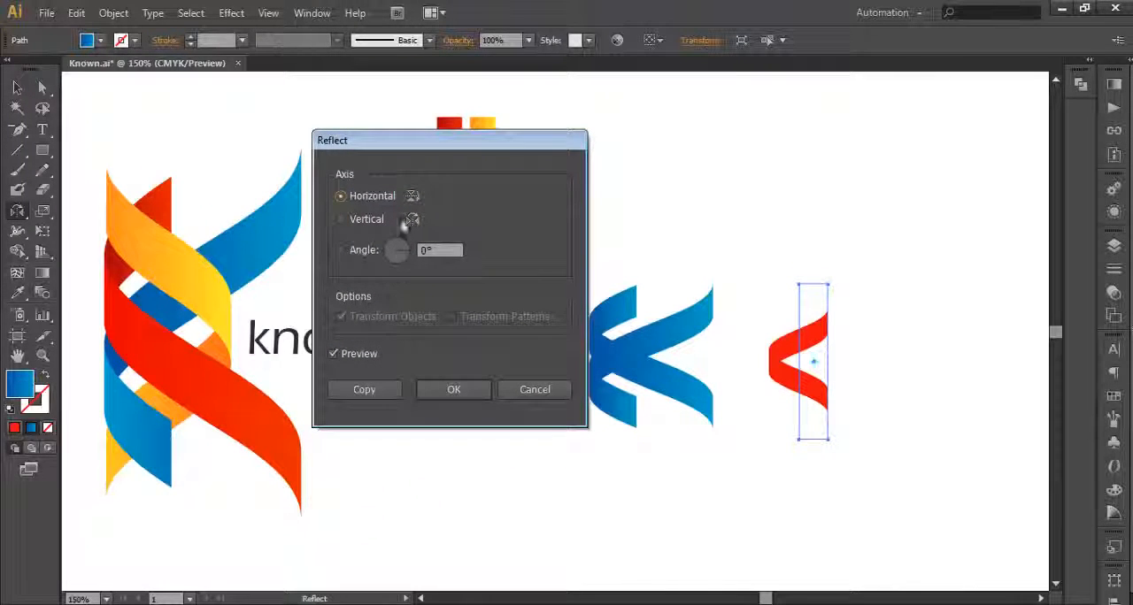
pyautogui.click(344, 218)
pyautogui.click(346, 200)
pyautogui.click(345, 220)
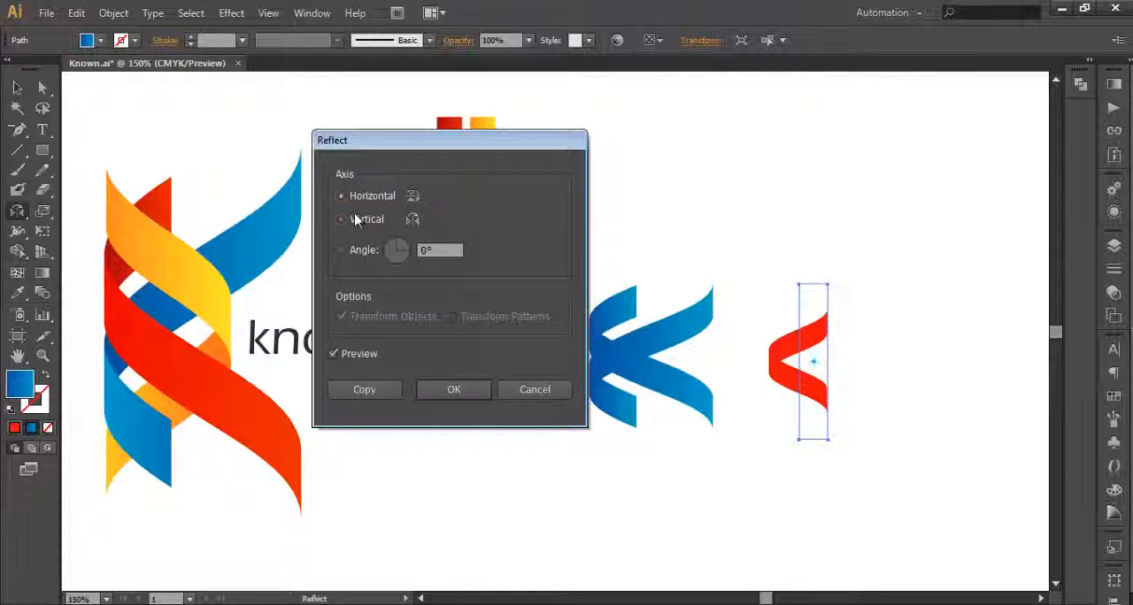
pyautogui.press('Return')
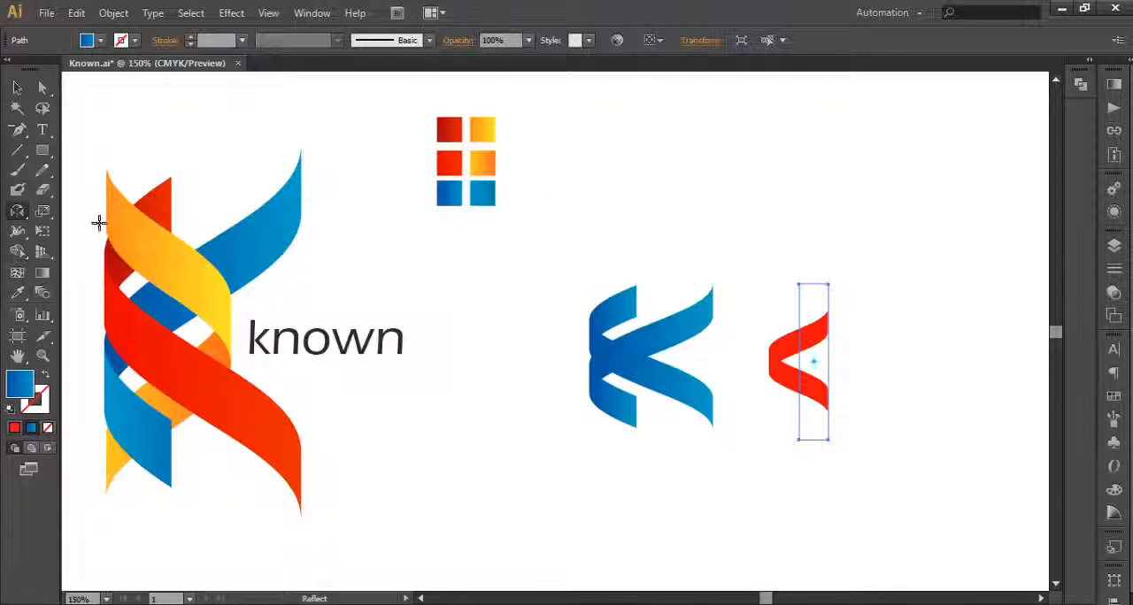
pyautogui.click(17, 213)
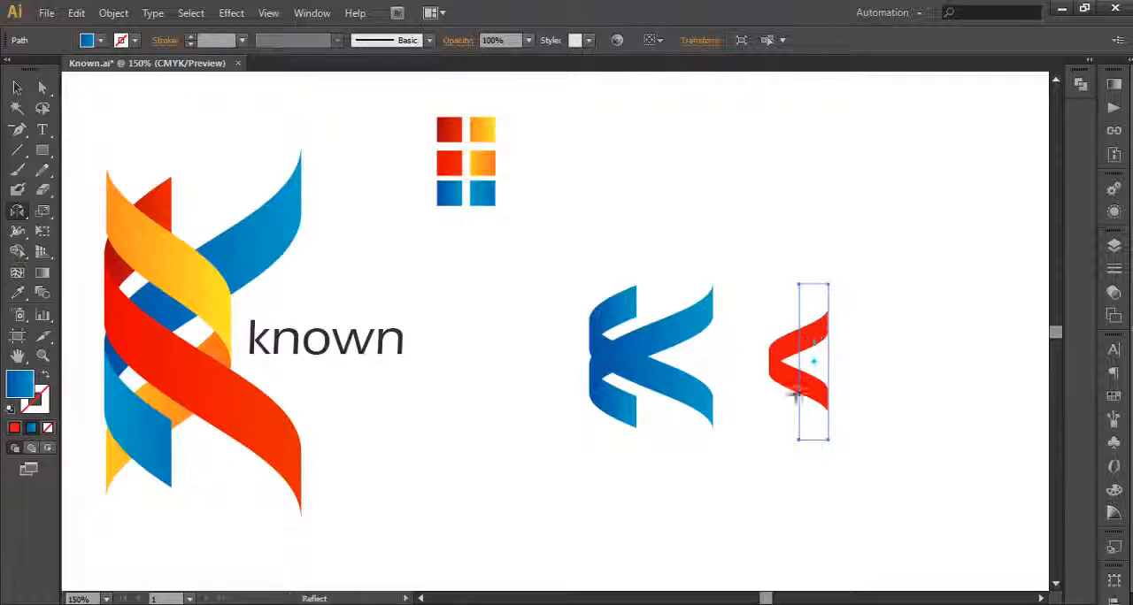
# Step: Expand the appearance of the red revolved shape
pyautogui.click(231, 12)
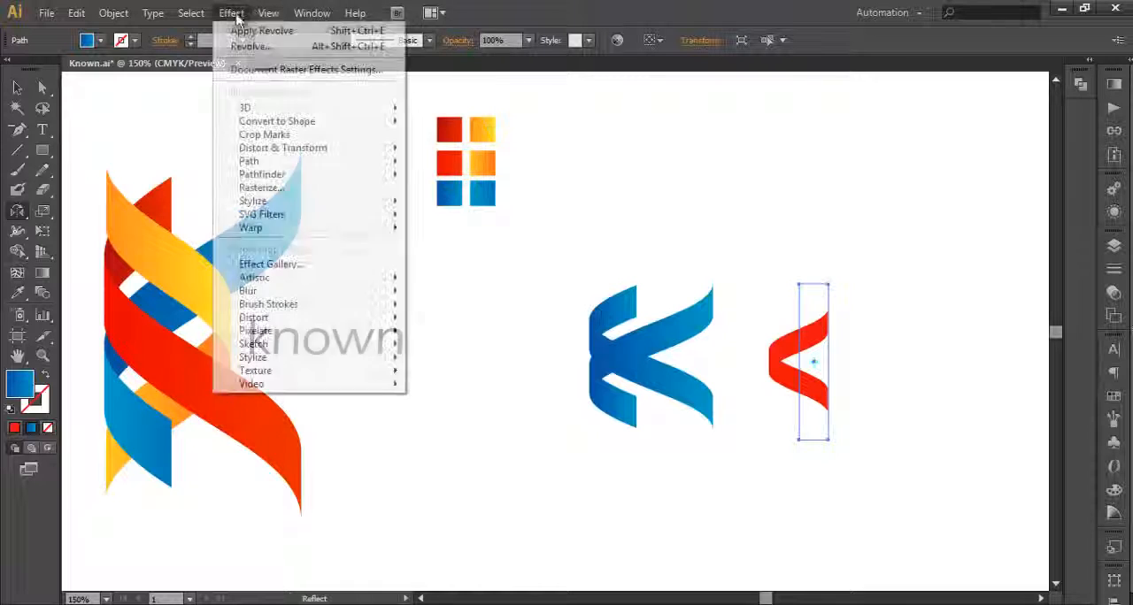
pyautogui.click(231, 13)
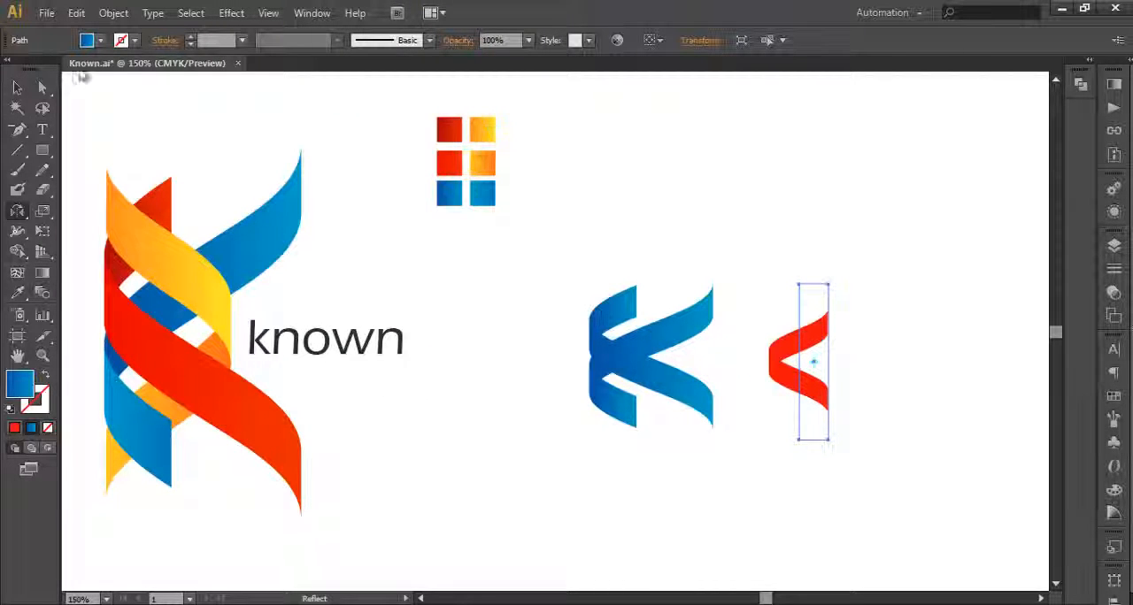
pyautogui.click(114, 12)
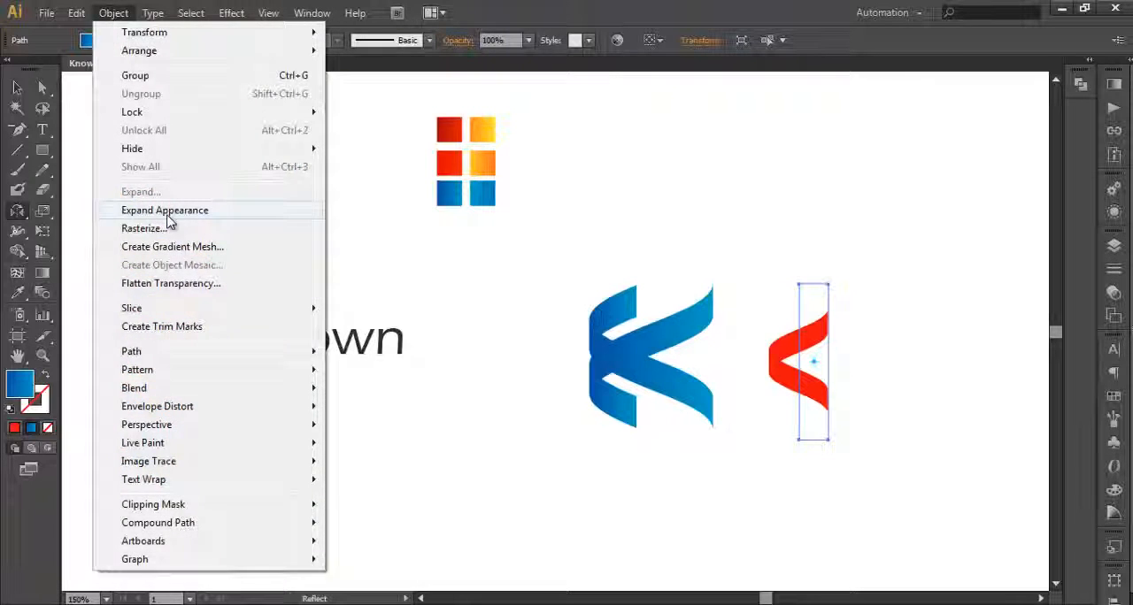
pyautogui.click(167, 213)
# Step: Ungroup the expanded red artwork twice and release its clipping mask
pyautogui.rightClick(815, 362)
pyautogui.click(867, 460)
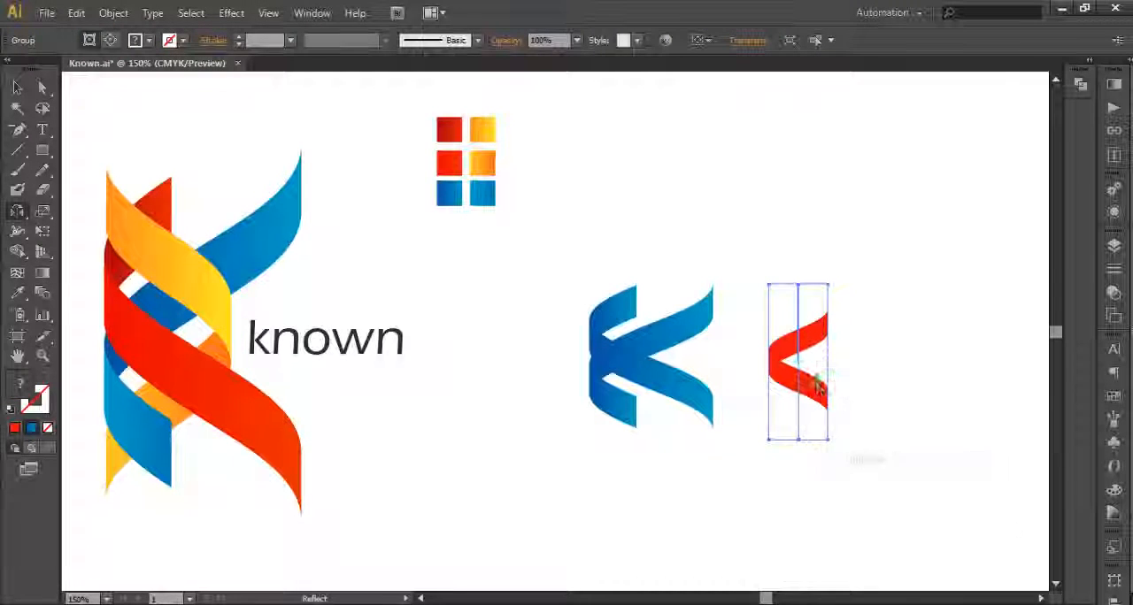
pyautogui.rightClick(835, 379)
pyautogui.click(865, 479)
pyautogui.rightClick(816, 385)
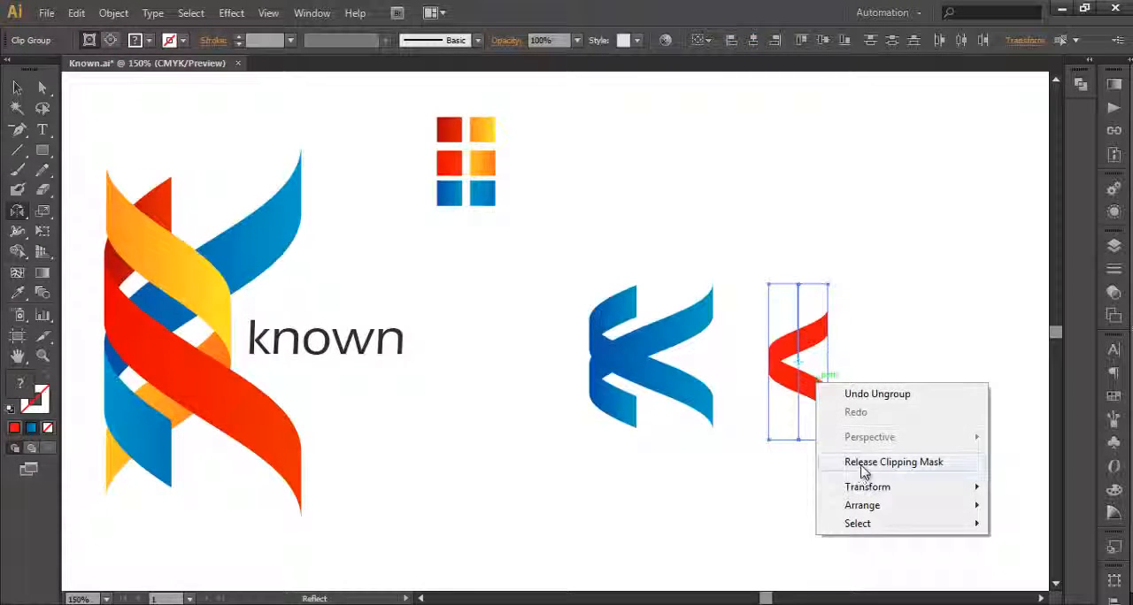
pyautogui.click(863, 462)
# Step: Delete the unfilled cylinder outline paths around the red ribbon
pyautogui.click(16, 87)
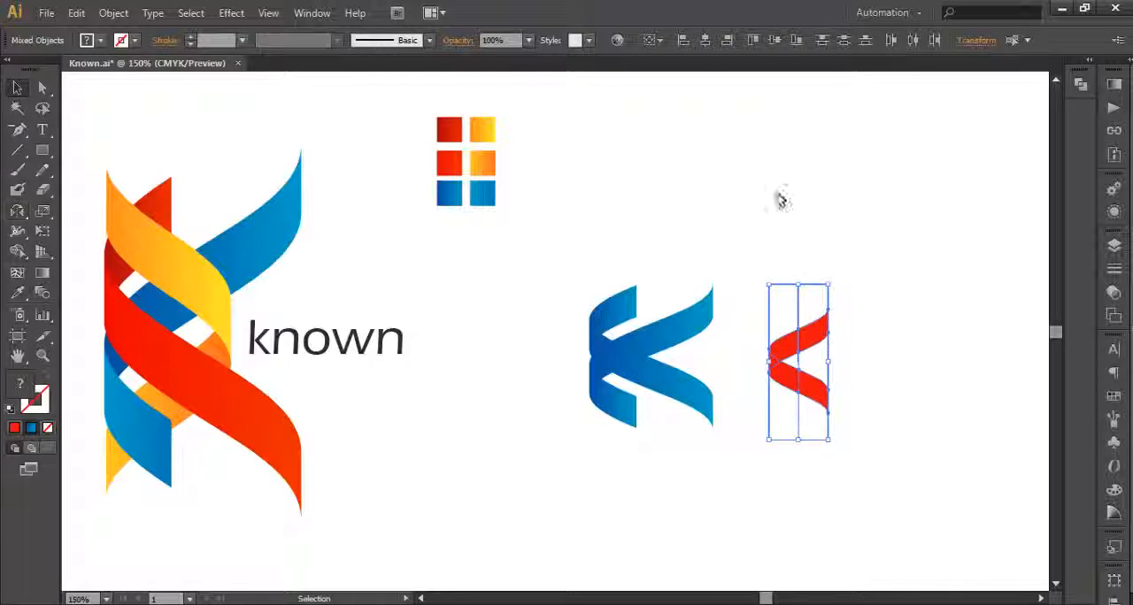
pyautogui.moveTo(755, 249); pyautogui.dragTo(851, 304)
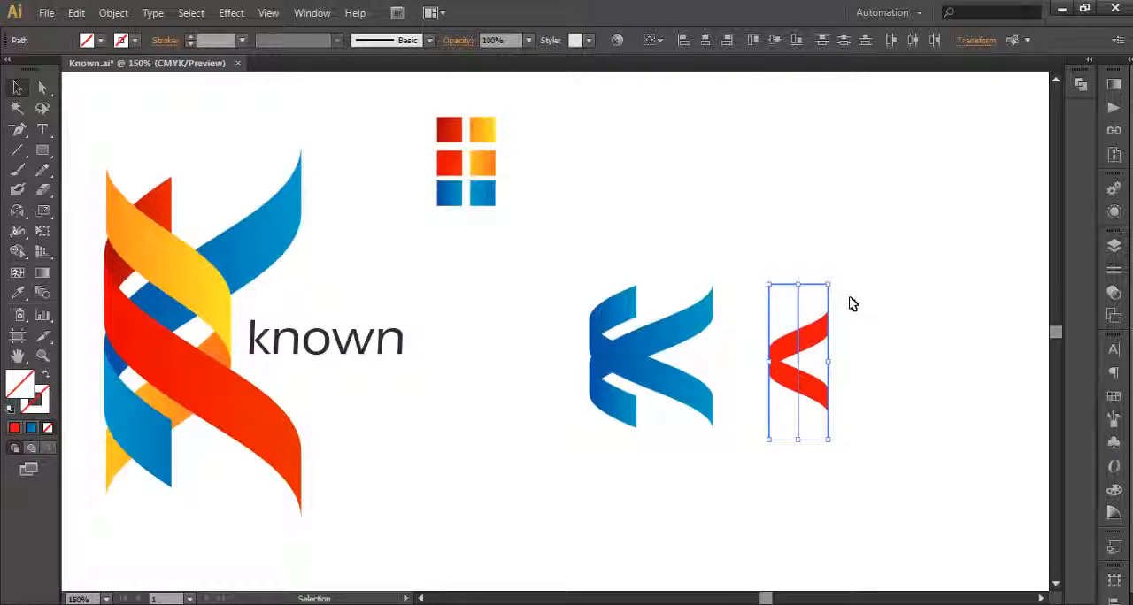
pyautogui.press('Delete')
# Step: Group the pieces of the red ribbon together
pyautogui.click(812, 331)
pyautogui.moveTo(896, 418); pyautogui.dragTo(823, 381)
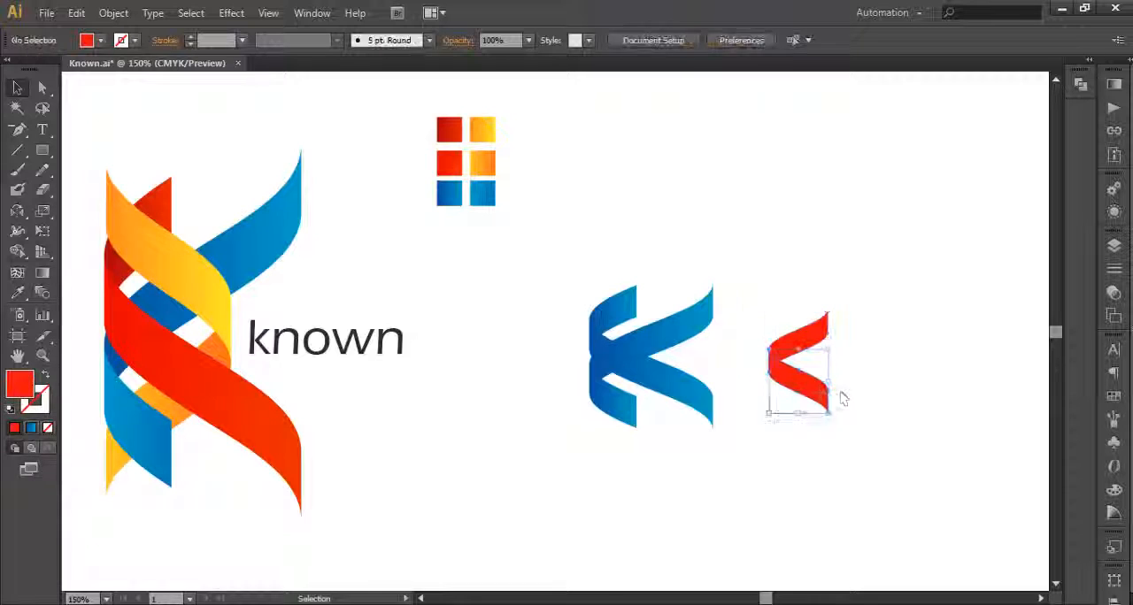
pyautogui.click(824, 428)
pyautogui.moveTo(823, 428); pyautogui.dragTo(783, 309)
pyautogui.hotkey('ctrl', 'g')
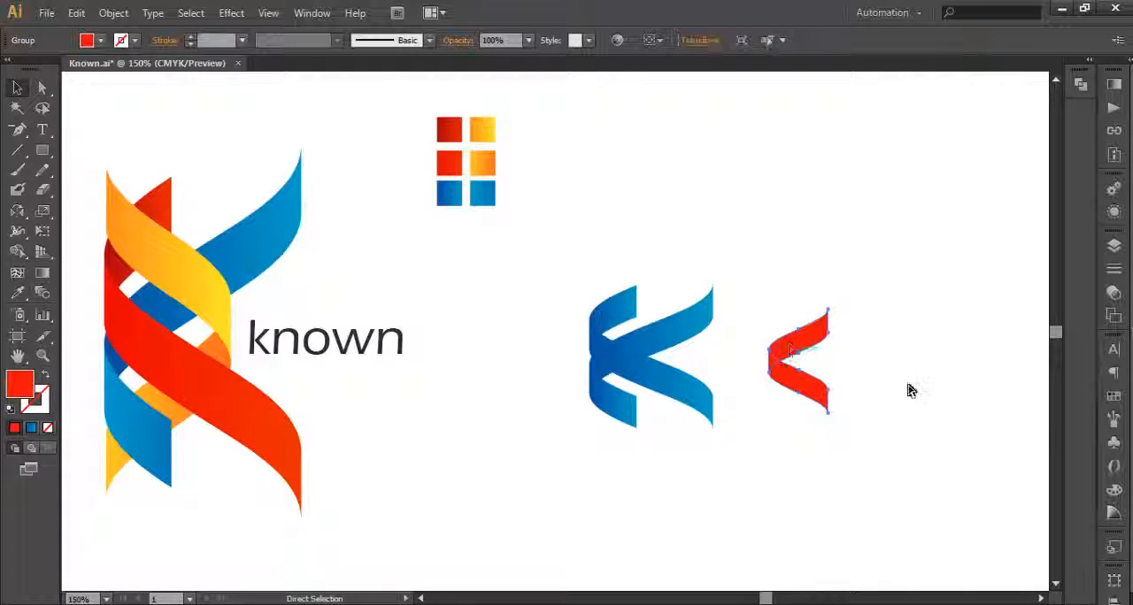
pyautogui.click(908, 385)
# Step: Reflect the grouped red ribbon about the vertical axis so that its bend faces away from the blue K
pyautogui.click(805, 376)
pyautogui.doubleClick(16, 210)
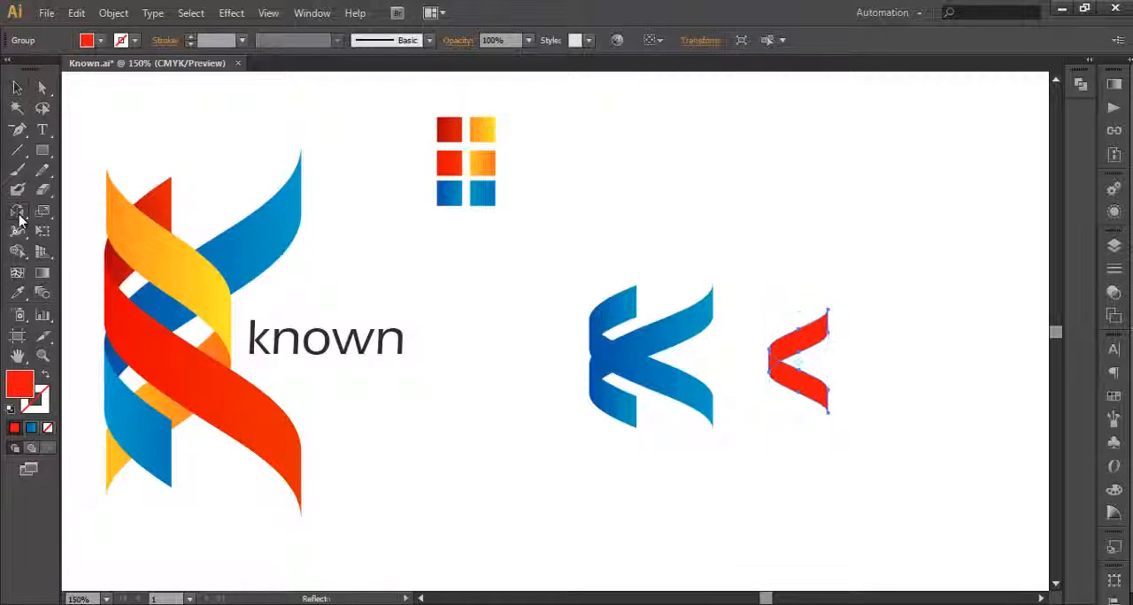
pyautogui.click(349, 198)
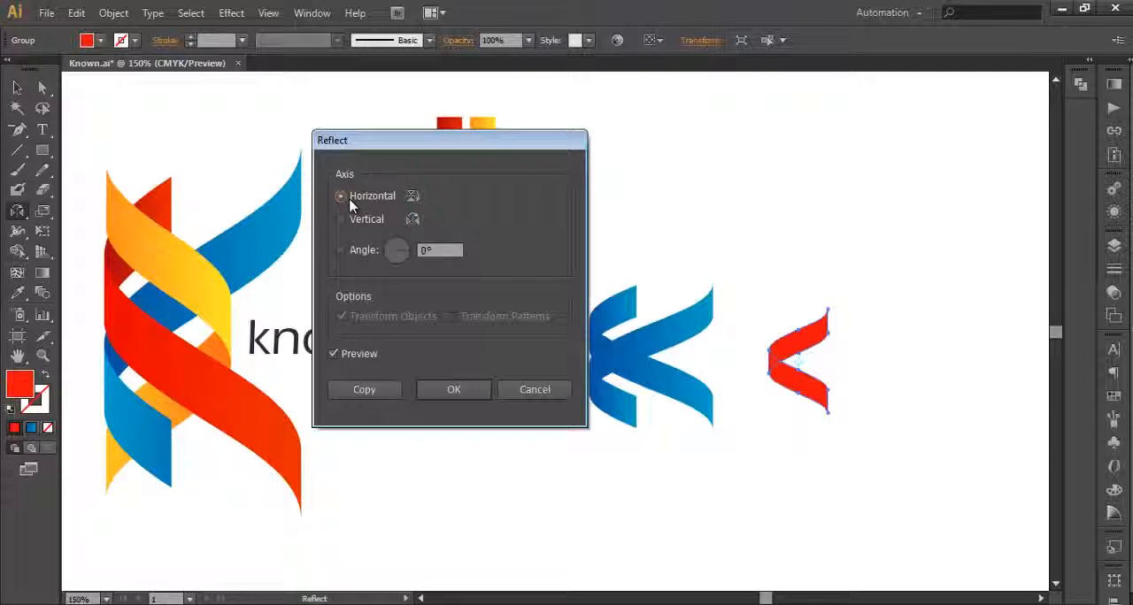
pyautogui.click(347, 221)
pyautogui.click(450, 391)
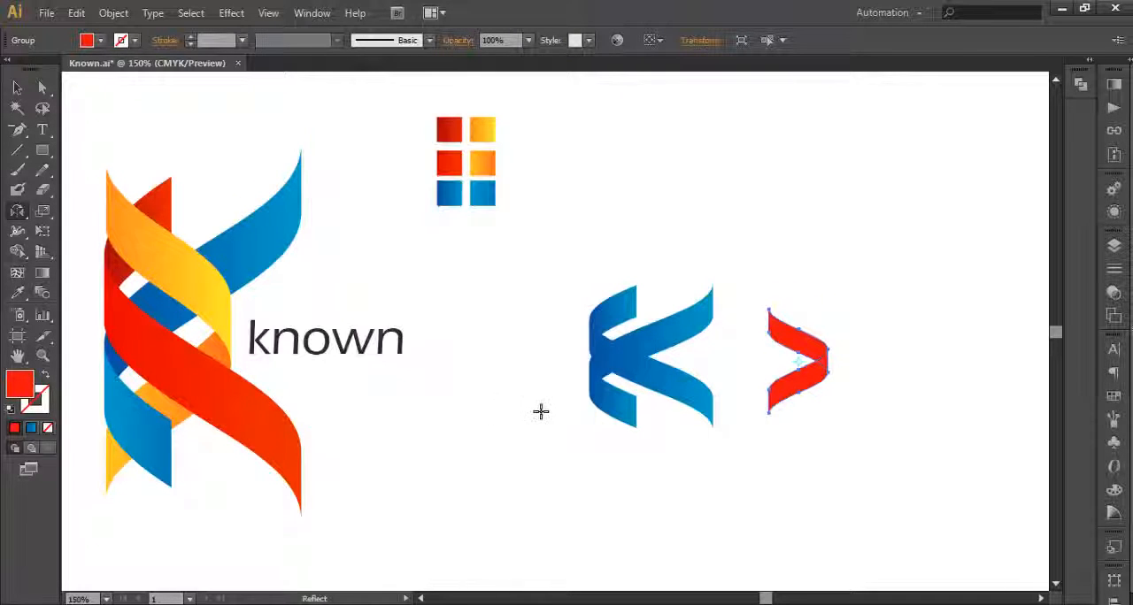
# Step: Move the red ribbon over the blue K, enlarge it and align its open ends with the K's stem
pyautogui.click(17, 88)
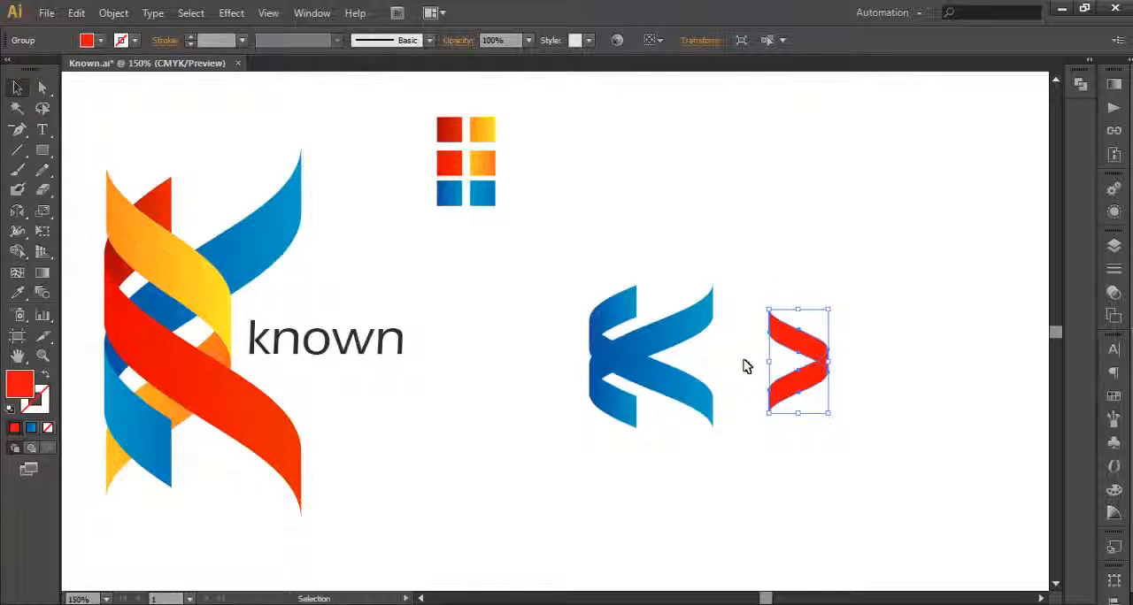
pyautogui.scroll(1, 755, 377)
pyautogui.moveTo(832, 381); pyautogui.dragTo(607, 341)
pyautogui.moveTo(614, 277); pyautogui.dragTo(632, 246)
pyautogui.moveTo(617, 337); pyautogui.dragTo(719, 328)
# Step: Nudge the red ribbon down until it is vertically centred on the blue K, and deselect it
pyautogui.press('alt')
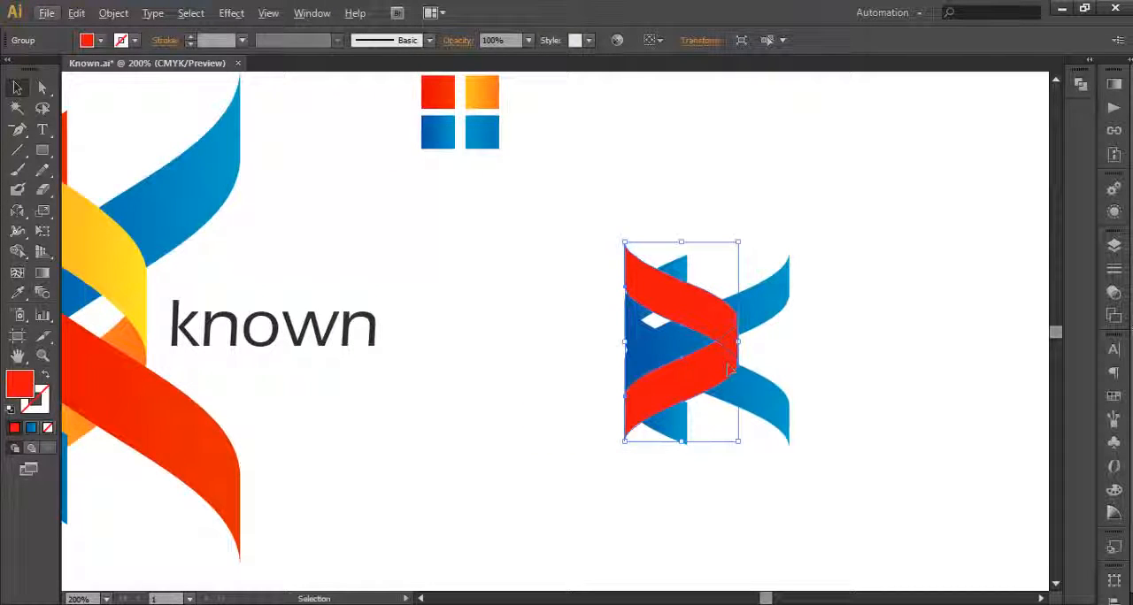
pyautogui.press('Down')
pyautogui.click(691, 314)
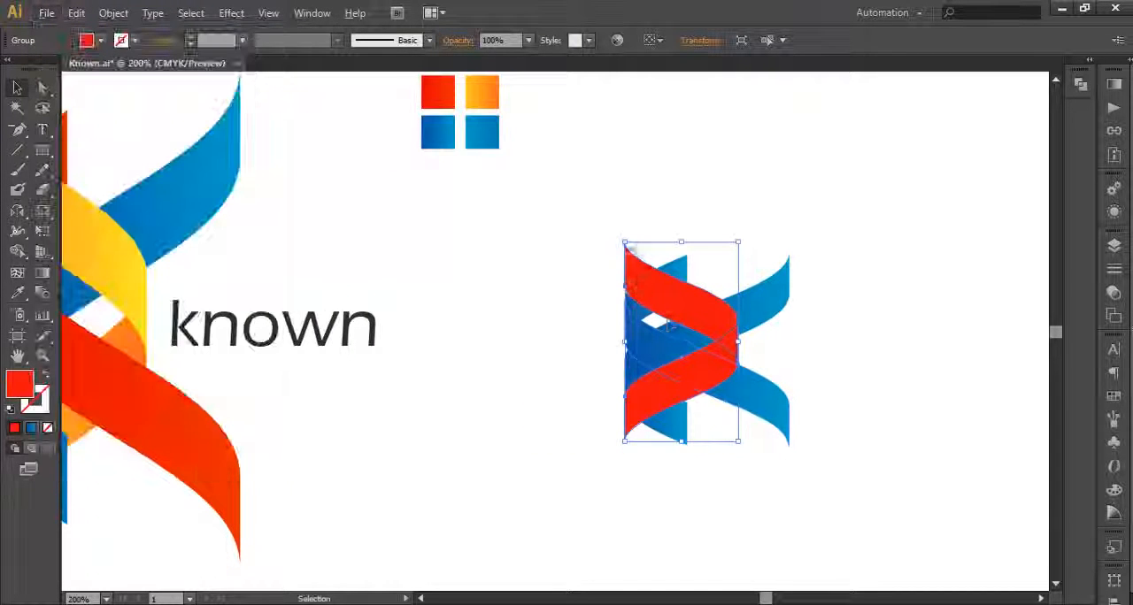
pyautogui.press('Down')
pyautogui.press('Down')
pyautogui.press('Down')
pyautogui.press('Down')
pyautogui.press('Down')
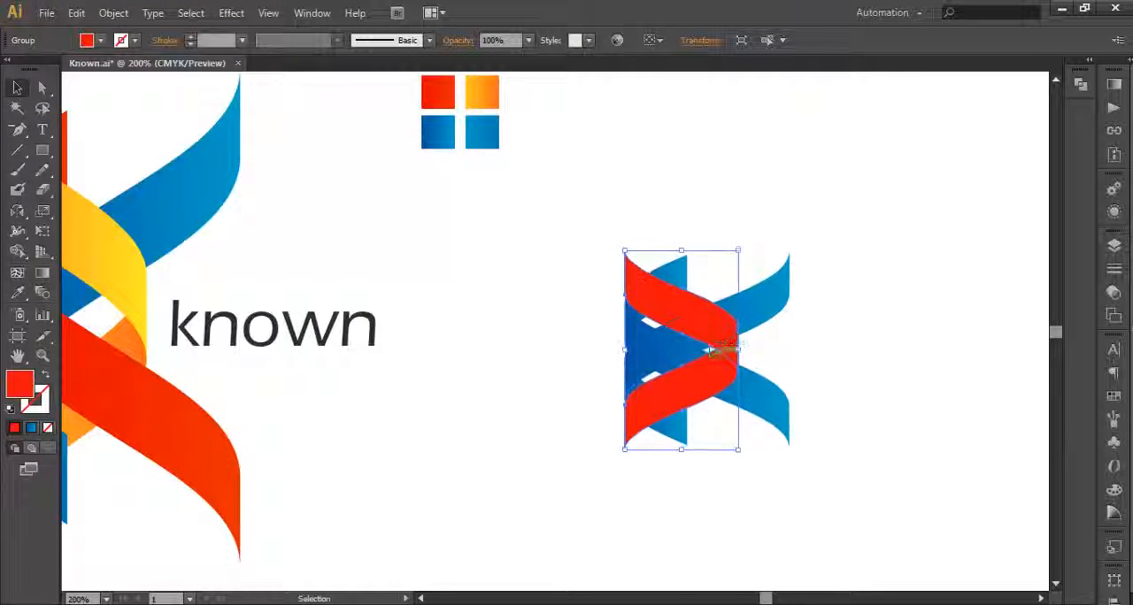
pyautogui.click(826, 378)
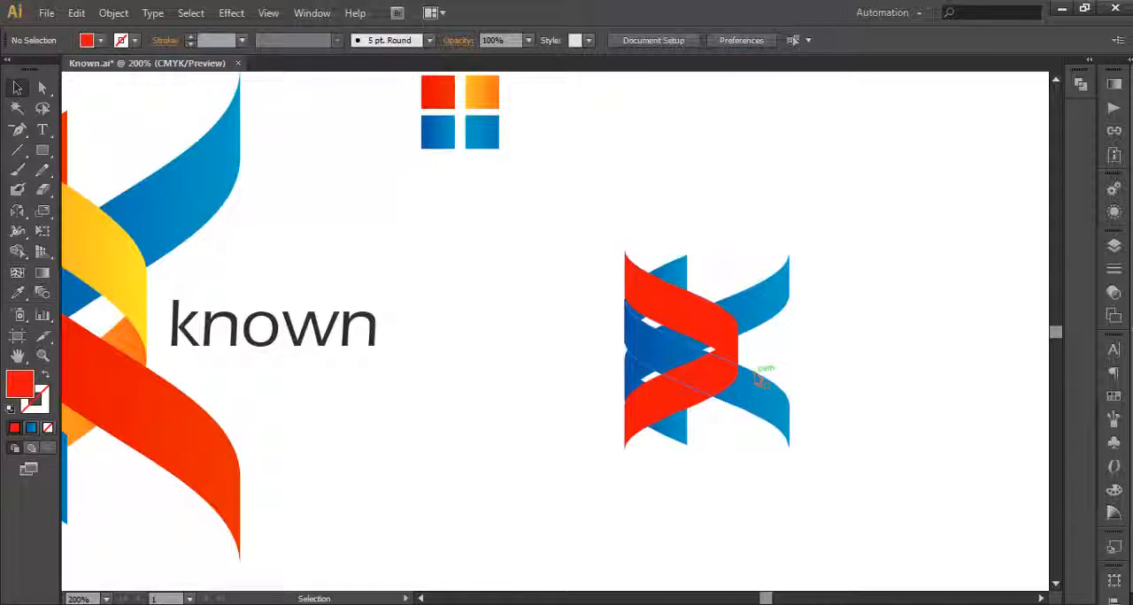
# Step: Compare the rebuilt red and blue K with the stacking of the ribbons in the original known logo
pyautogui.scroll(-2, 759, 378)
pyautogui.moveTo(759, 378); pyautogui.dragTo(809, 393)
pyautogui.scroll(2, 748, 356)
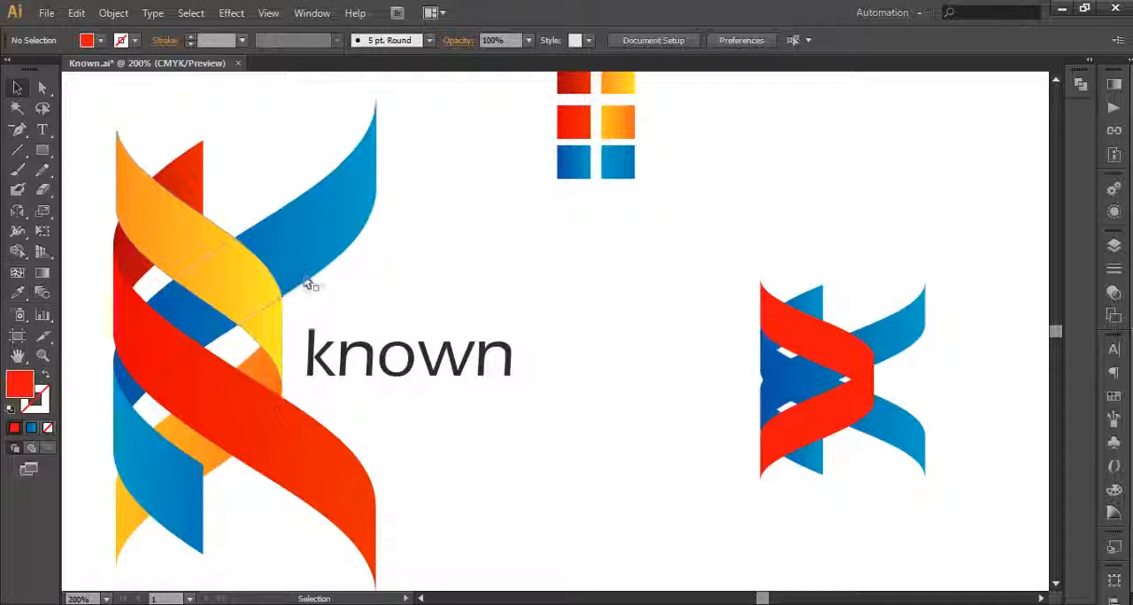
pyautogui.moveTo(543, 382); pyautogui.dragTo(594, 391)
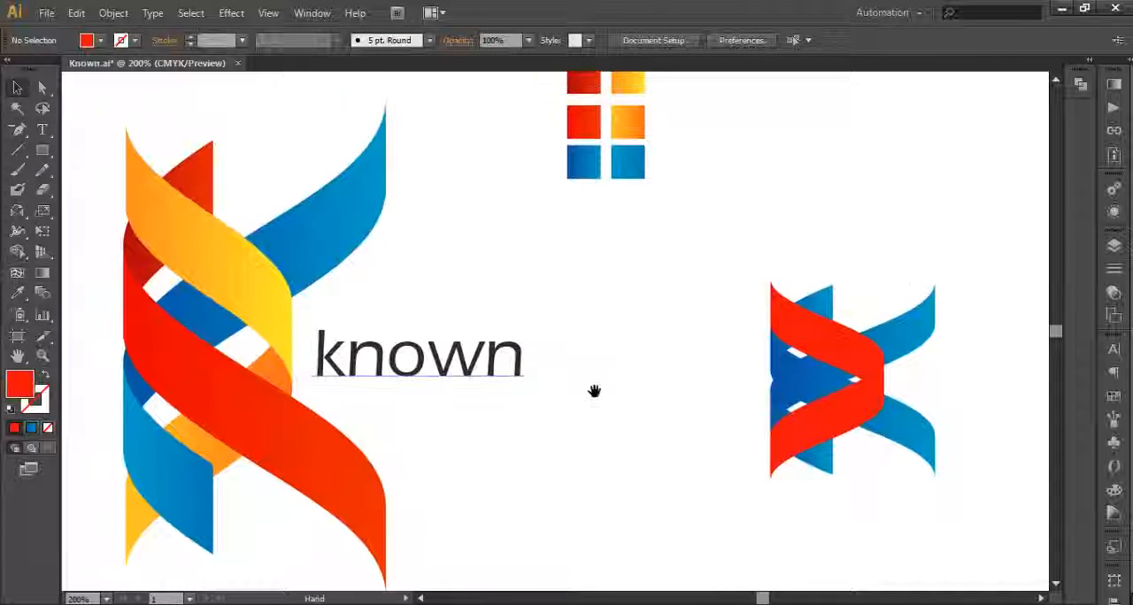
pyautogui.moveTo(676, 401); pyautogui.dragTo(625, 388)
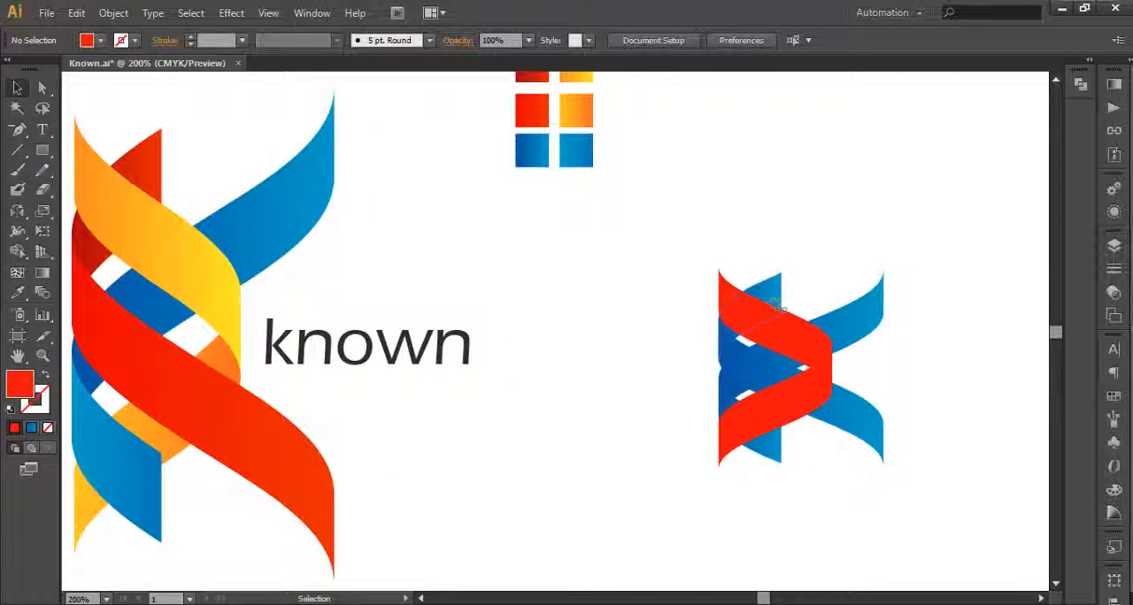
pyautogui.click(735, 358)
pyautogui.click(823, 507)
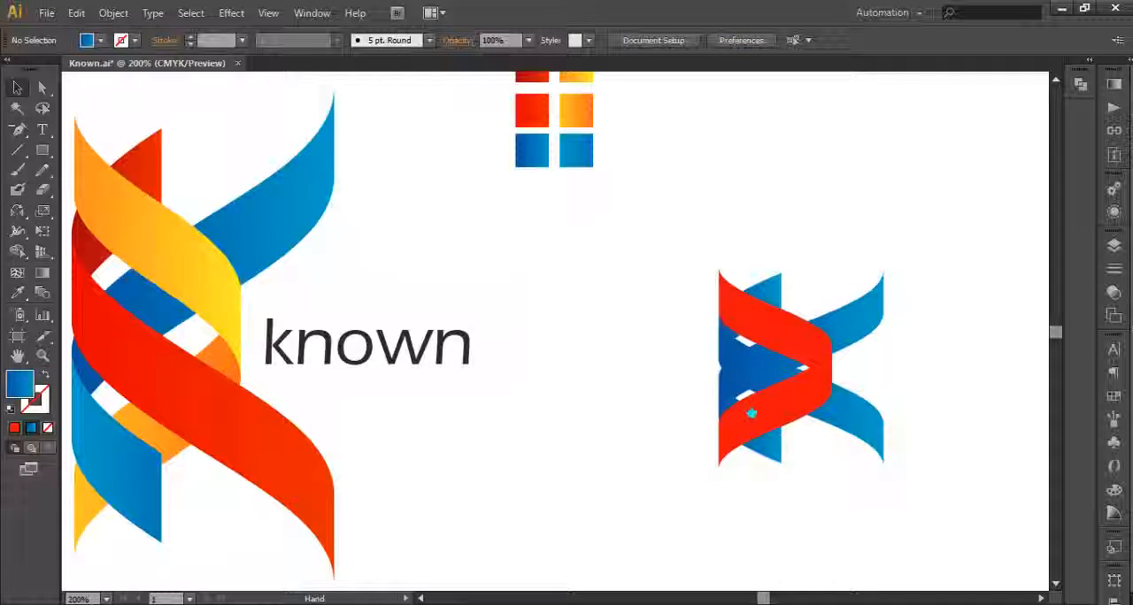
pyautogui.moveTo(752, 412); pyautogui.dragTo(770, 401)
# Step: Select all red and blue ribbons of the rebuilt K and ungroup them
pyautogui.click(798, 439)
pyautogui.rightClick(796, 439)
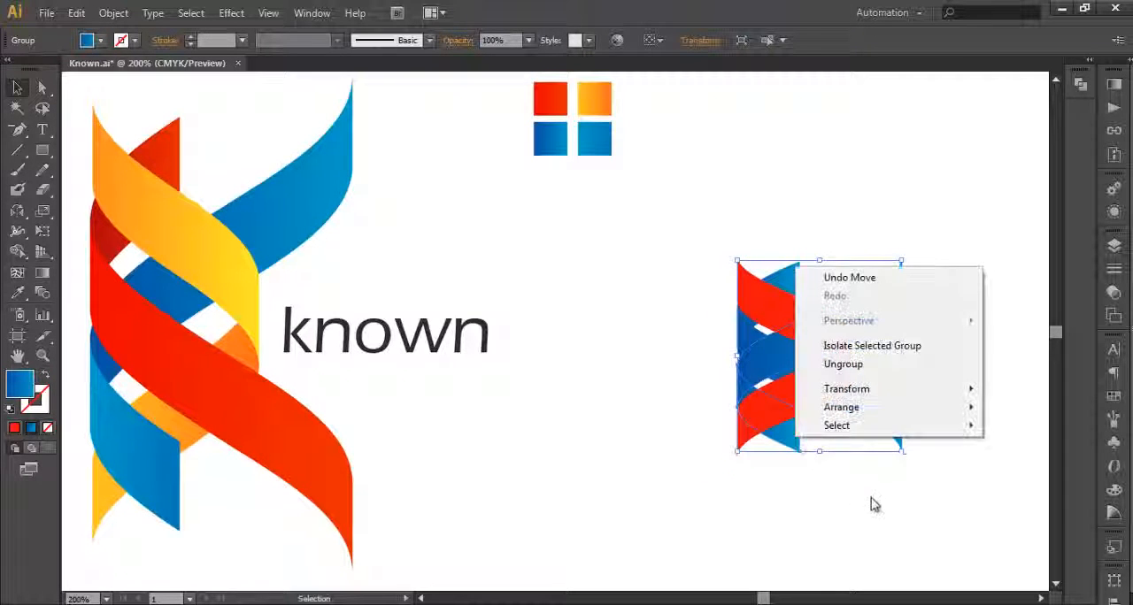
pyautogui.moveTo(964, 526); pyautogui.dragTo(705, 188)
pyautogui.rightClick(767, 412)
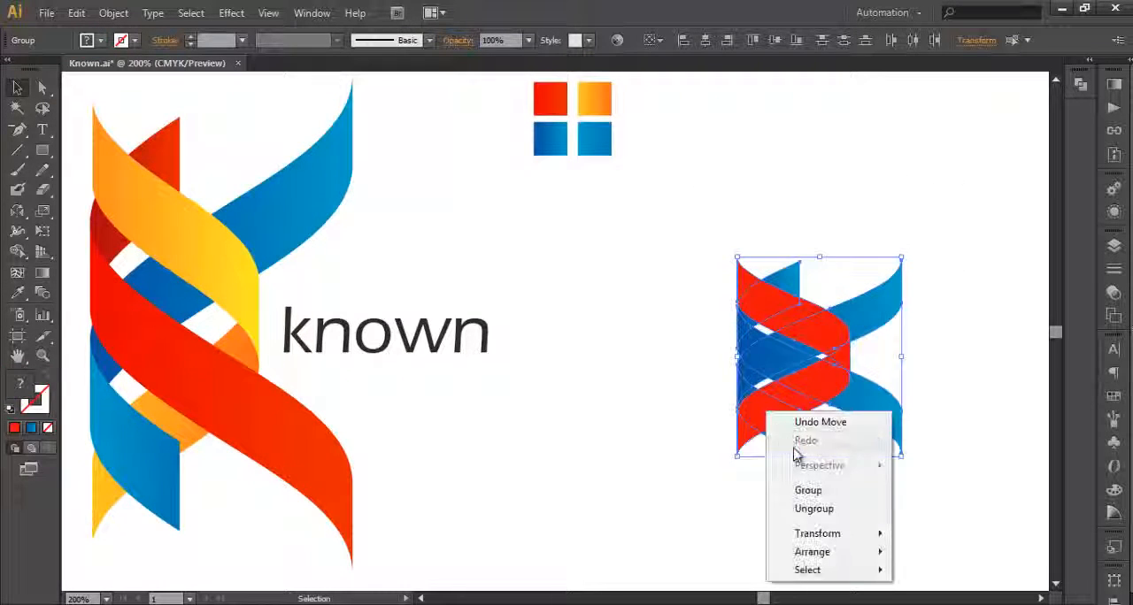
pyautogui.click(799, 508)
pyautogui.click(801, 482)
# Step: Bring the short lower blue stem piece in front of the red ribbon
pyautogui.rightClick(792, 439)
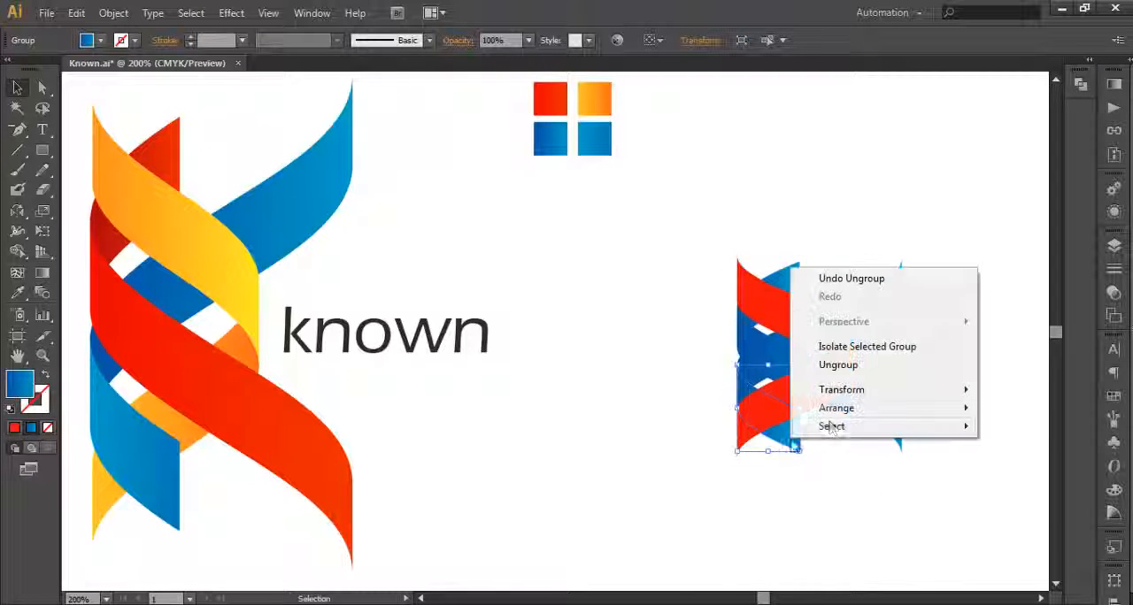
pyautogui.moveTo(845, 409)
pyautogui.click(640, 405)
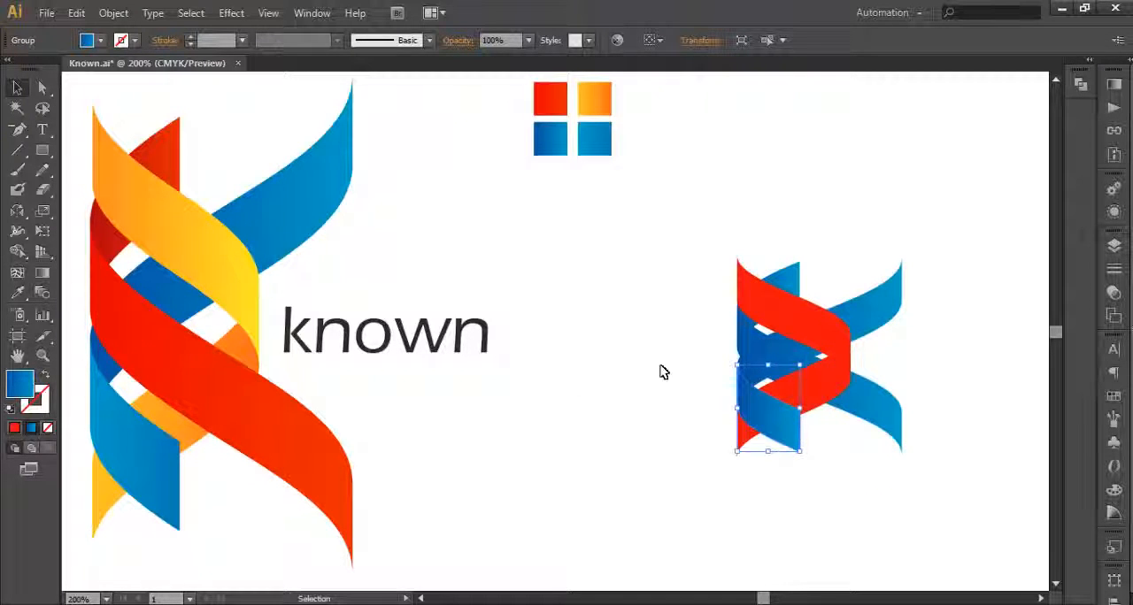
# Step: Send the long blue ribbon that forms the K's upper arm behind all the other ribbons
pyautogui.click(663, 372)
pyautogui.click(774, 430)
pyautogui.click(808, 483)
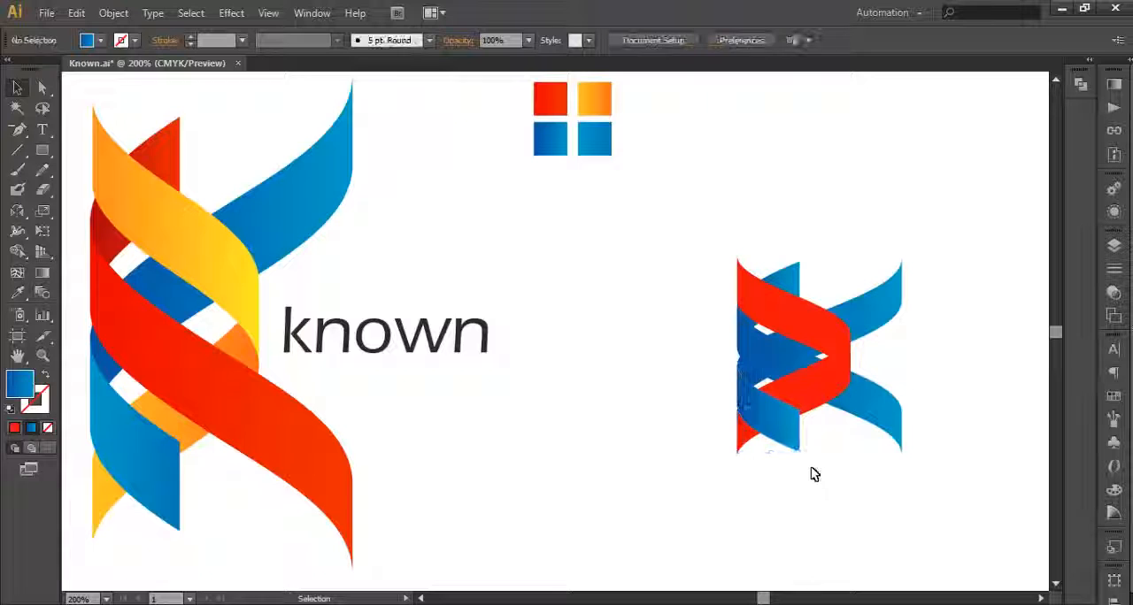
pyautogui.click(758, 354)
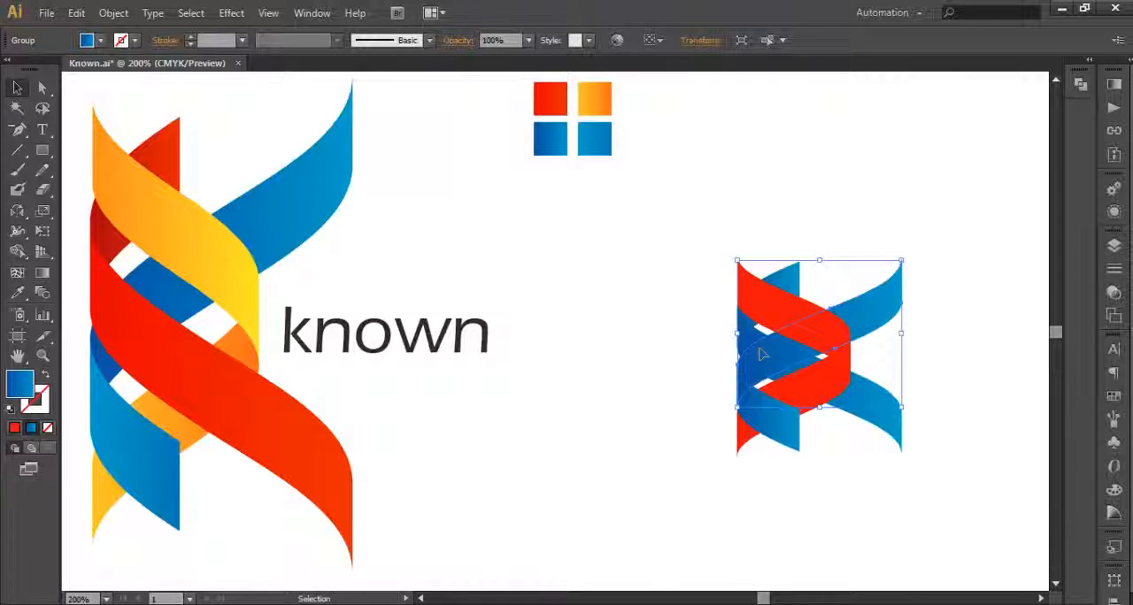
pyautogui.rightClick(759, 354)
pyautogui.moveTo(824, 493)
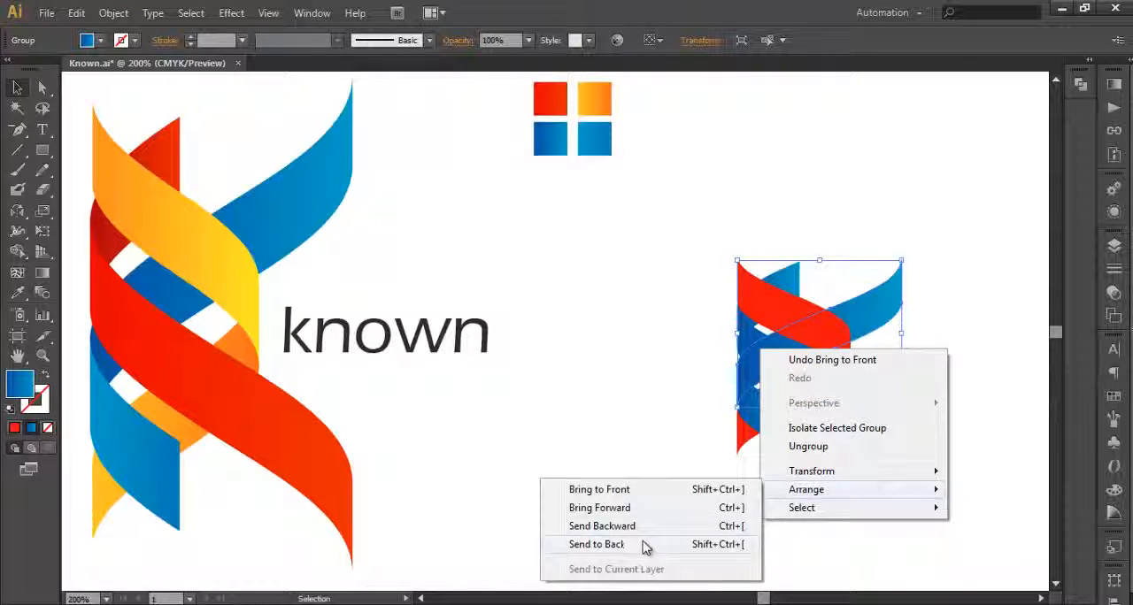
pyautogui.click(644, 544)
pyautogui.click(625, 423)
# Step: Bring the long blue ribbon that forms the K's lower arm to the front of the stack
pyautogui.click(780, 364)
pyautogui.click(838, 498)
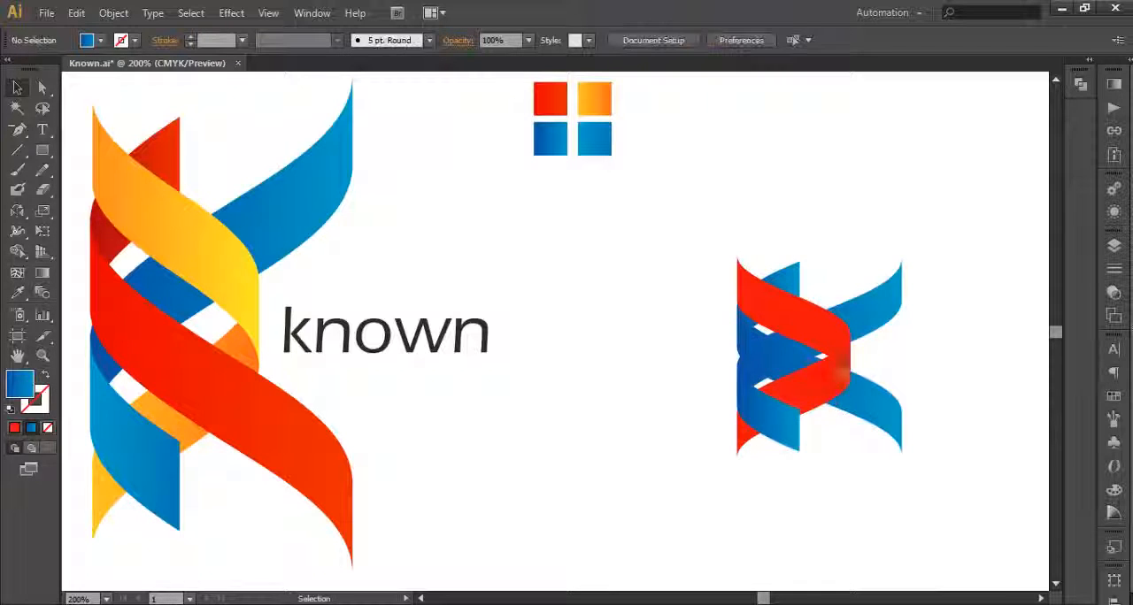
pyautogui.click(896, 284)
pyautogui.click(865, 470)
pyautogui.click(881, 421)
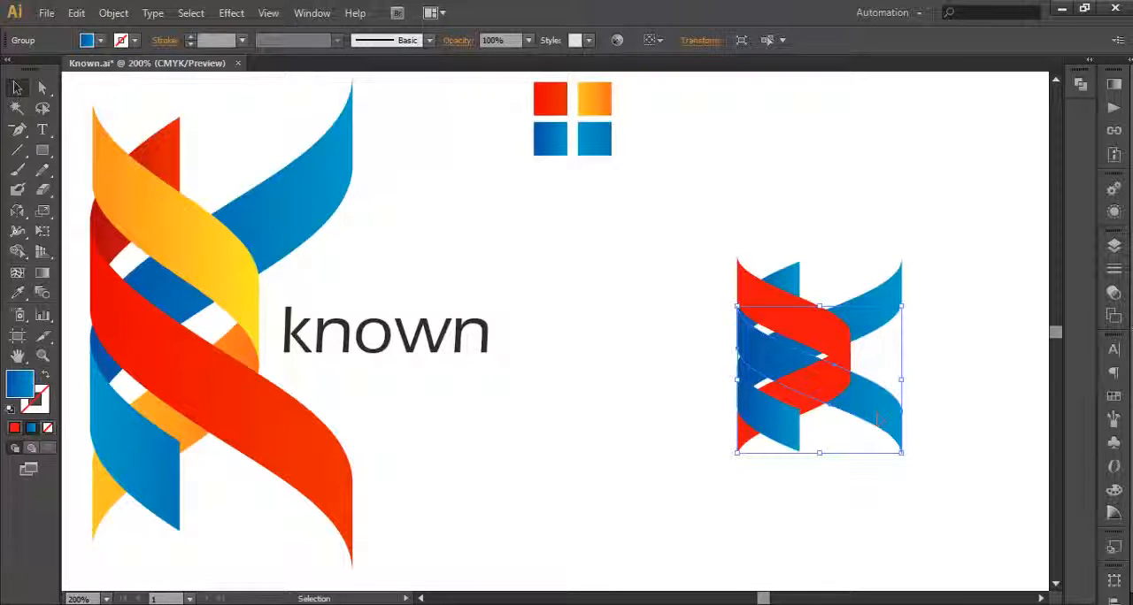
pyautogui.rightClick(879, 417)
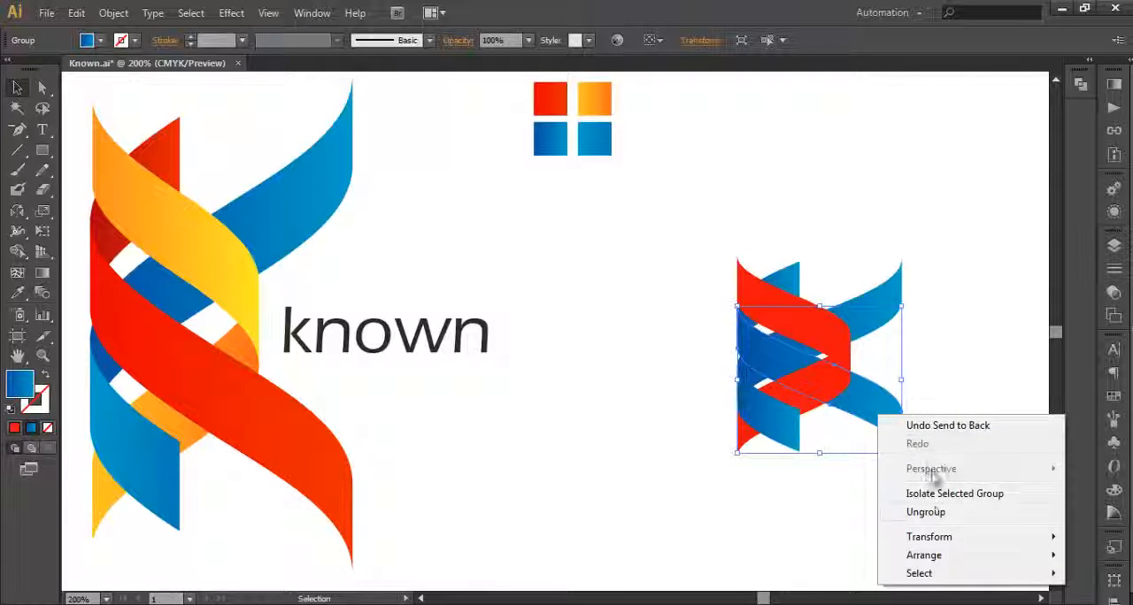
pyautogui.moveTo(925, 555)
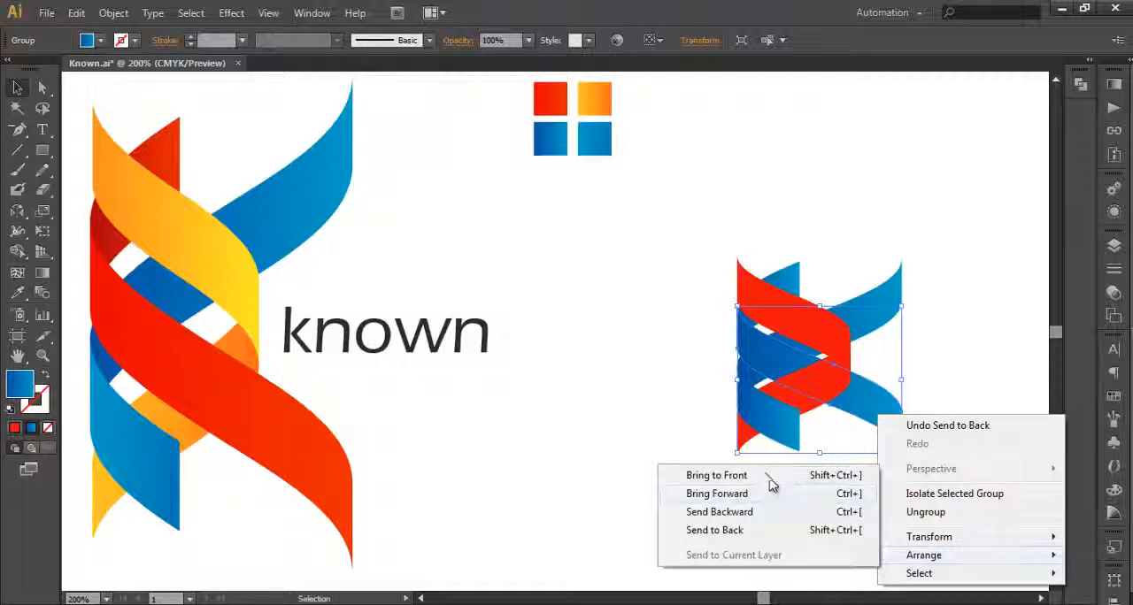
pyautogui.click(703, 476)
pyautogui.click(954, 384)
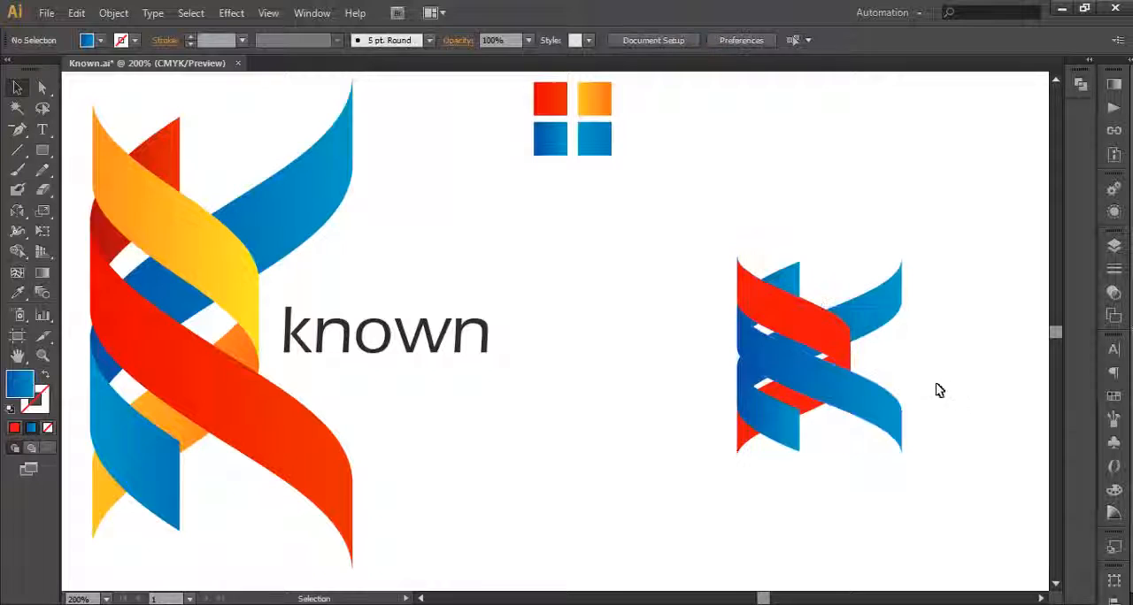
# Step: Stretch the upper and lower red ribbons together slightly taller and wider, then nudge them left to realign with the K's stem
pyautogui.click(827, 342)
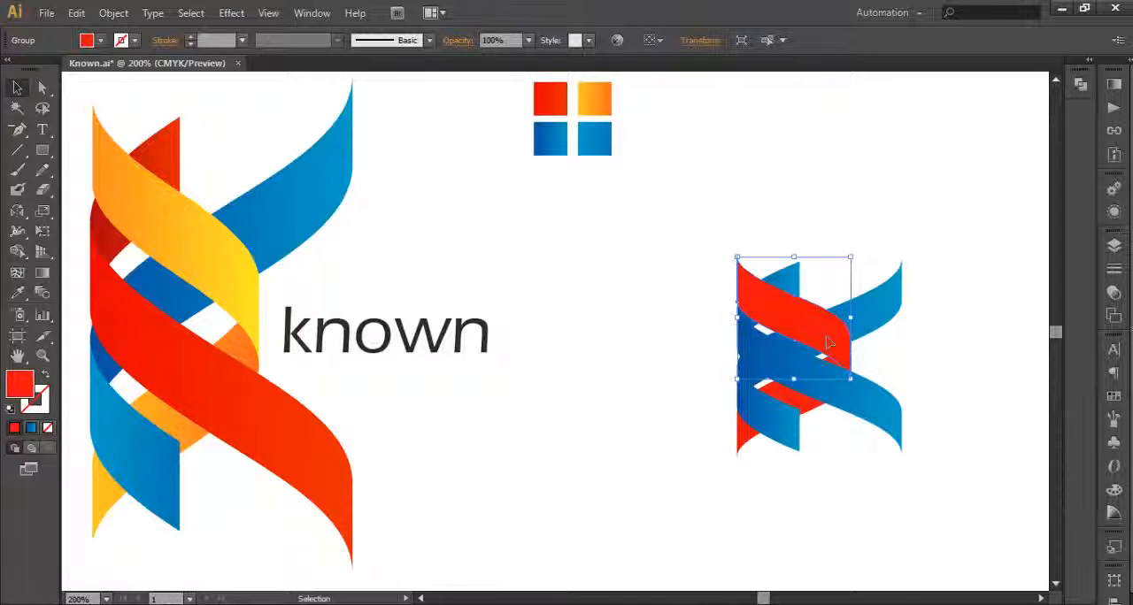
pyautogui.keyDown('shift'); pyautogui.click(807, 413); pyautogui.keyUp('shift')
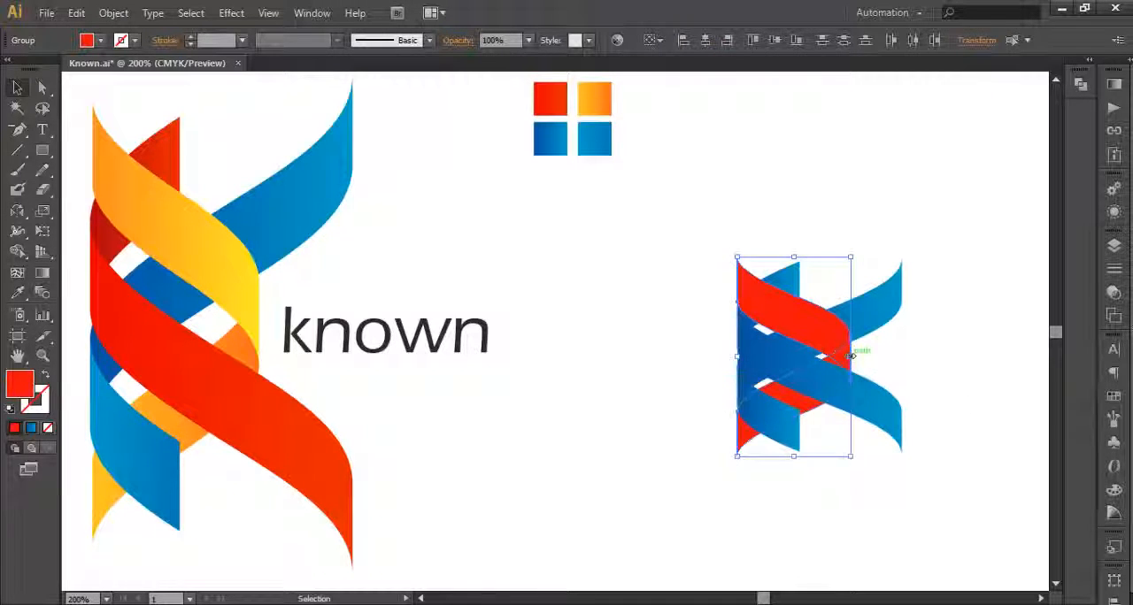
pyautogui.moveTo(850, 356); pyautogui.dragTo(844, 357)
pyautogui.hotkey('ctrl', 'shift', 'a')
pyautogui.click(832, 333)
pyautogui.keyDown('shift'); pyautogui.click(814, 403); pyautogui.keyUp('shift')
pyautogui.moveTo(845, 456); pyautogui.dragTo(849, 466)
pyautogui.moveTo(846, 359); pyautogui.dragTo(852, 359)
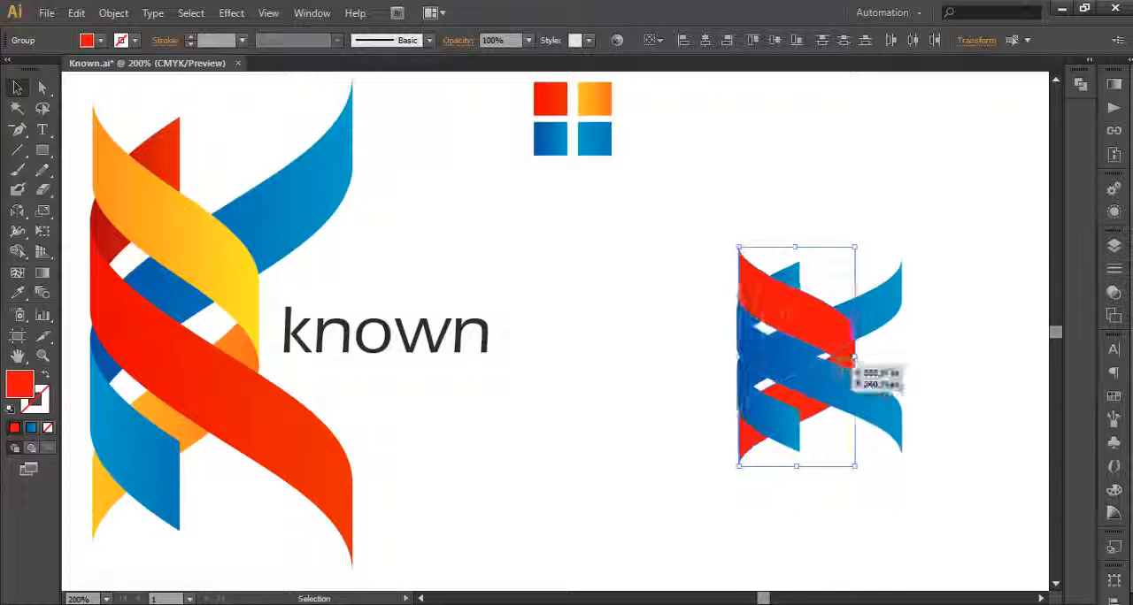
pyautogui.press('Left')
pyautogui.click(729, 231)
pyautogui.click(823, 407)
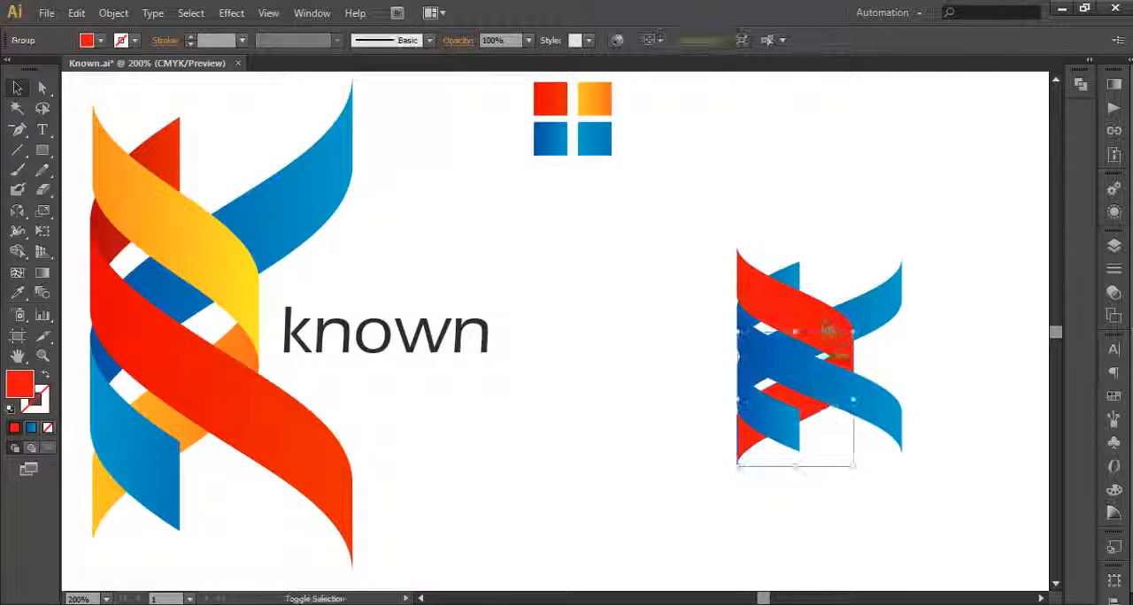
pyautogui.keyDown('shift'); pyautogui.click(827, 330); pyautogui.keyUp('shift')
pyautogui.hotkey('ctrl', 'shift', 'a')
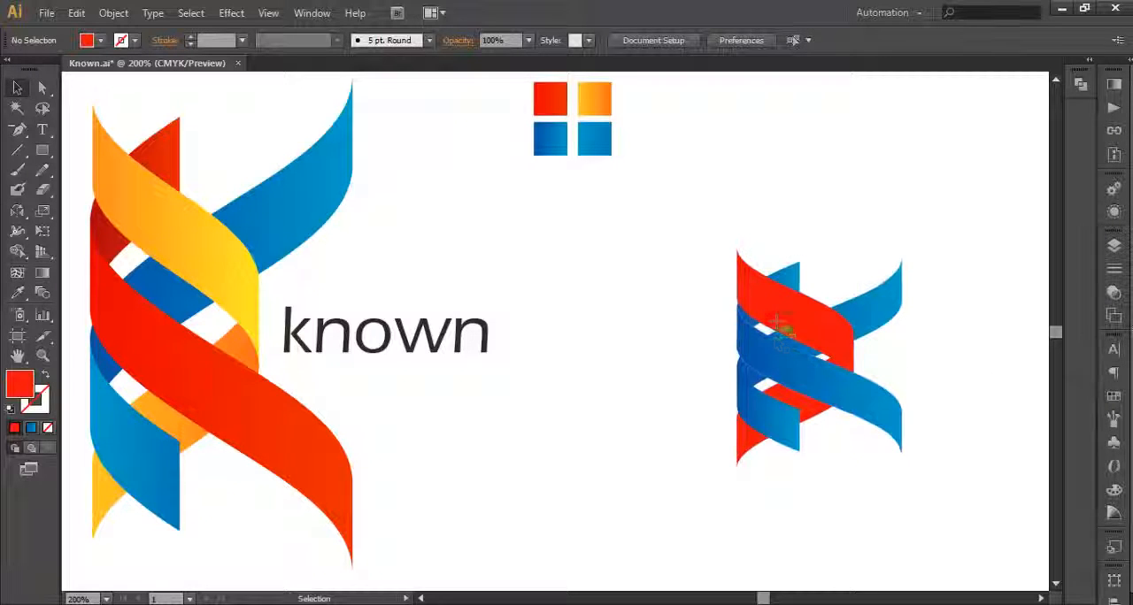
pyautogui.click(779, 320)
pyautogui.click(788, 279)
pyautogui.click(806, 233)
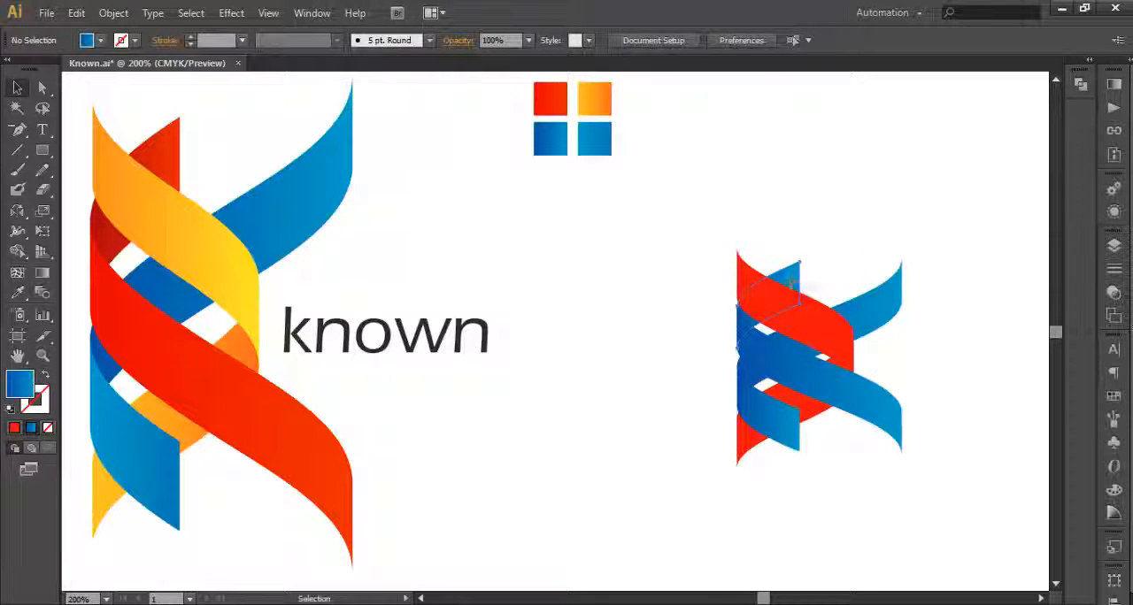
# Step: Fill the upper red ribbon with the yellow-orange gradient sampled from the upper yellow swatch
pyautogui.press('space')
pyautogui.moveTo(776, 302); pyautogui.dragTo(798, 360)
pyautogui.click(796, 314)
pyautogui.press('space')
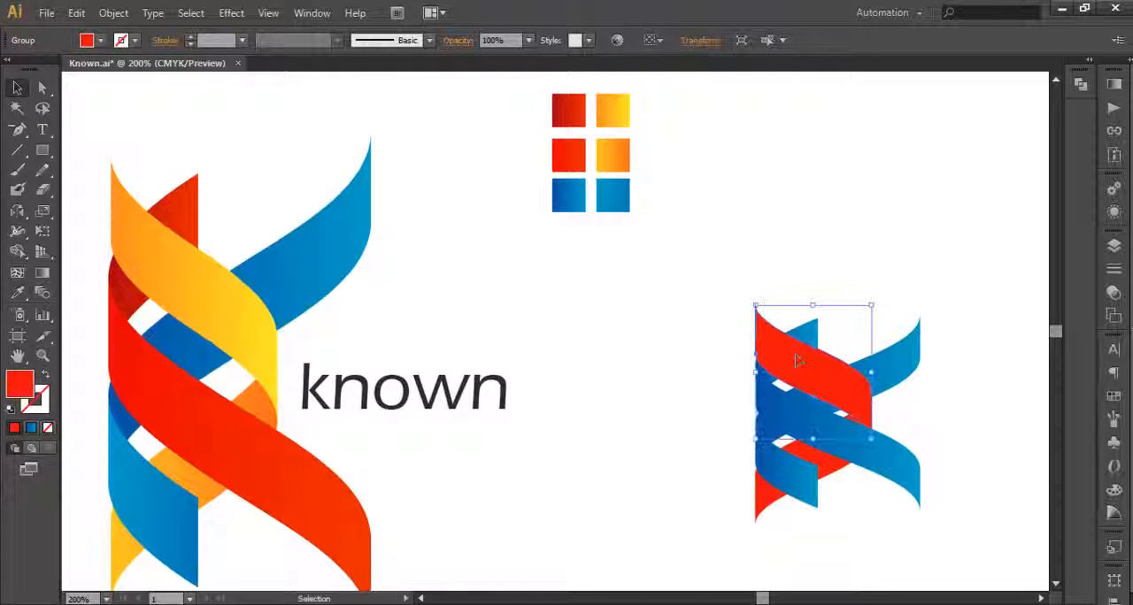
pyautogui.press('i')
pyautogui.click(621, 121)
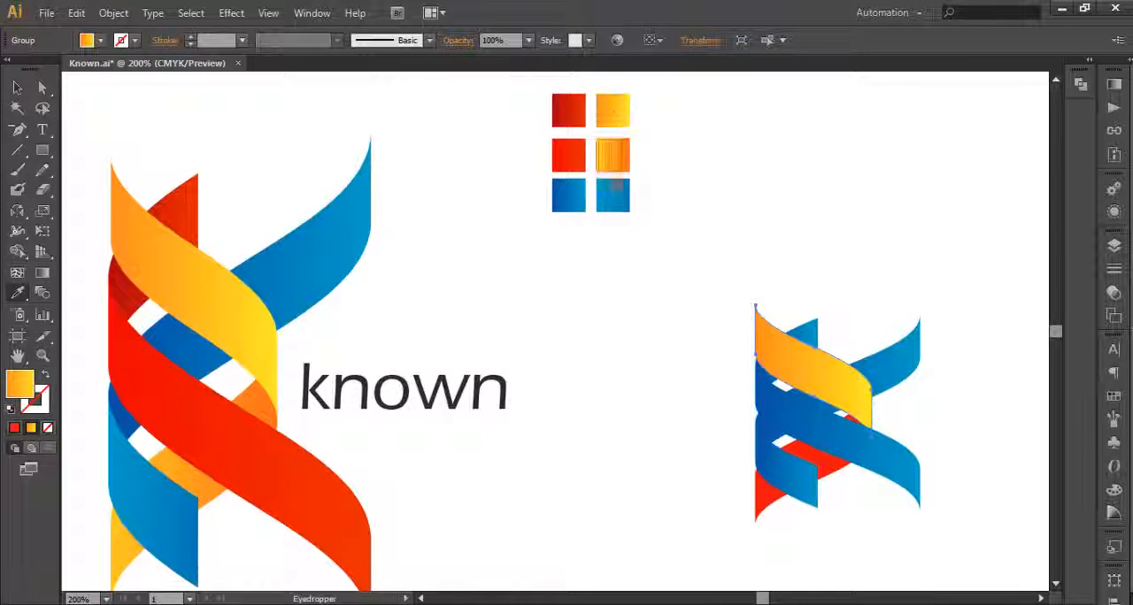
# Step: Redraw the upper yellow ribbon's gradient so it runs from orange at the stem to yellow at the right bend
pyautogui.click(49, 277)
pyautogui.moveTo(861, 388); pyautogui.dragTo(786, 370)
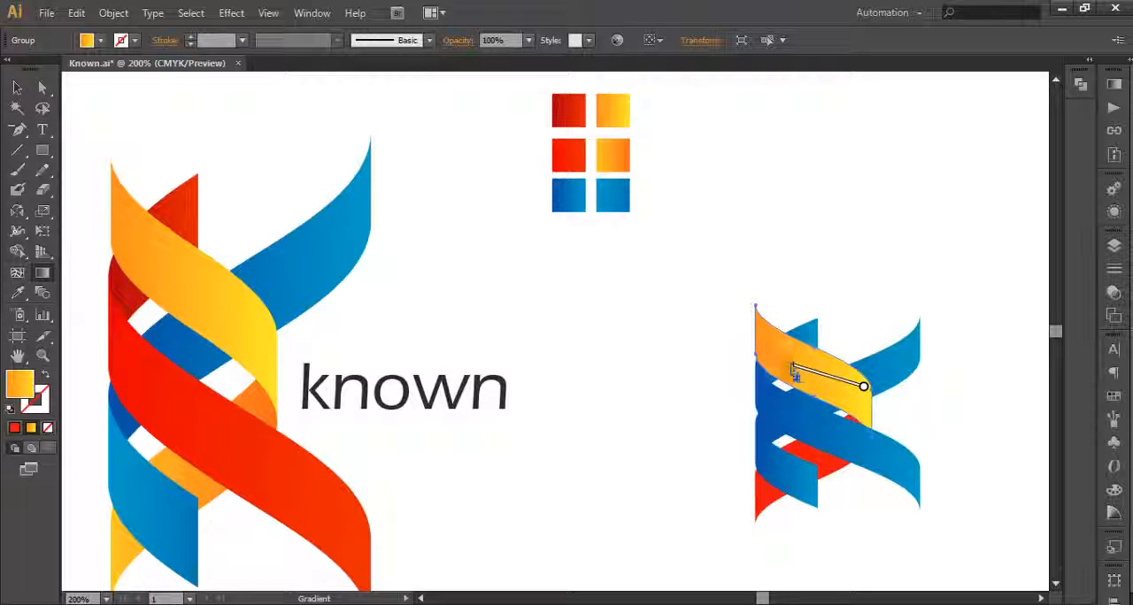
pyautogui.moveTo(758, 331); pyautogui.dragTo(883, 394)
pyautogui.moveTo(753, 336); pyautogui.dragTo(872, 364)
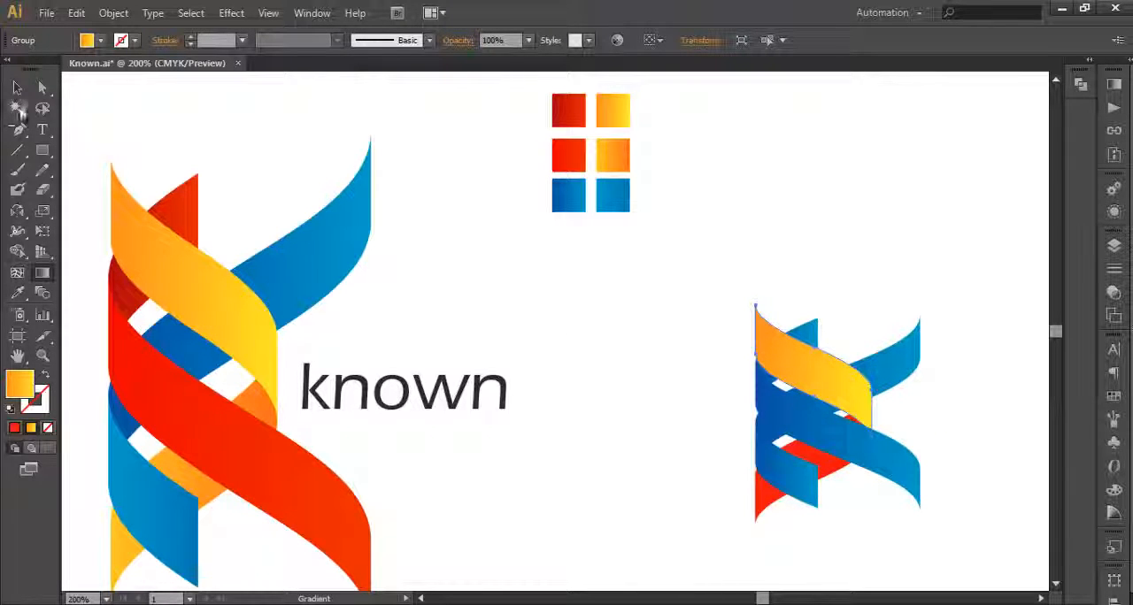
pyautogui.click(17, 87)
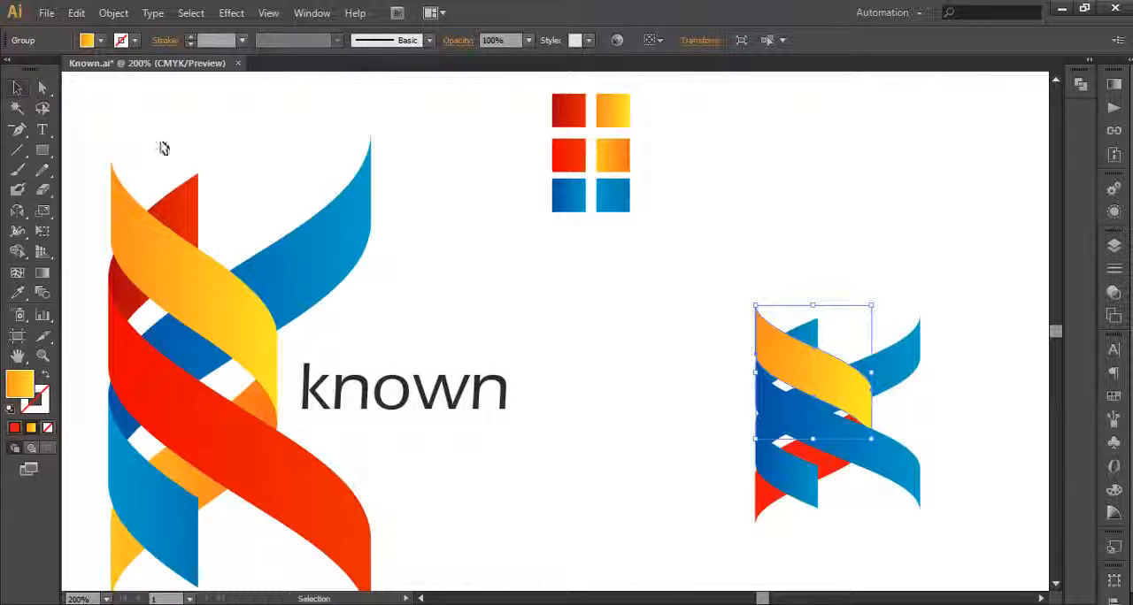
# Step: Fill the lower red ribbon with the darker orange gradient sampled from the swatch beside the bright red one
pyautogui.click(834, 462)
pyautogui.press('i')
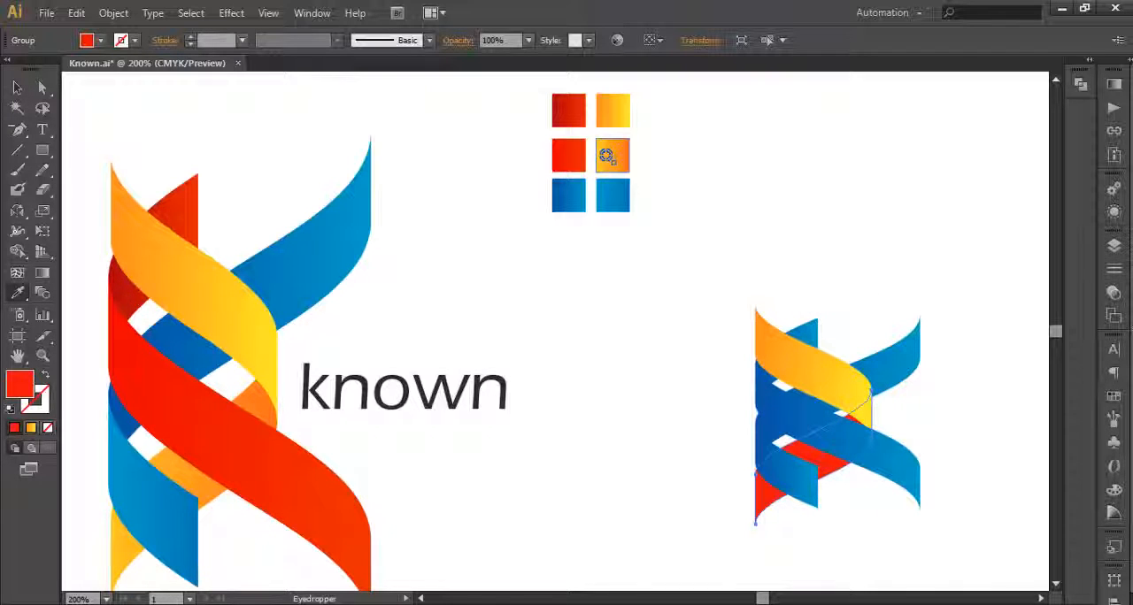
pyautogui.click(607, 155)
# Step: Redraw the lower orange ribbon's gradient nearly horizontally, from yellow at the stem to orange at the right bend, and deselect it
pyautogui.click(41, 272)
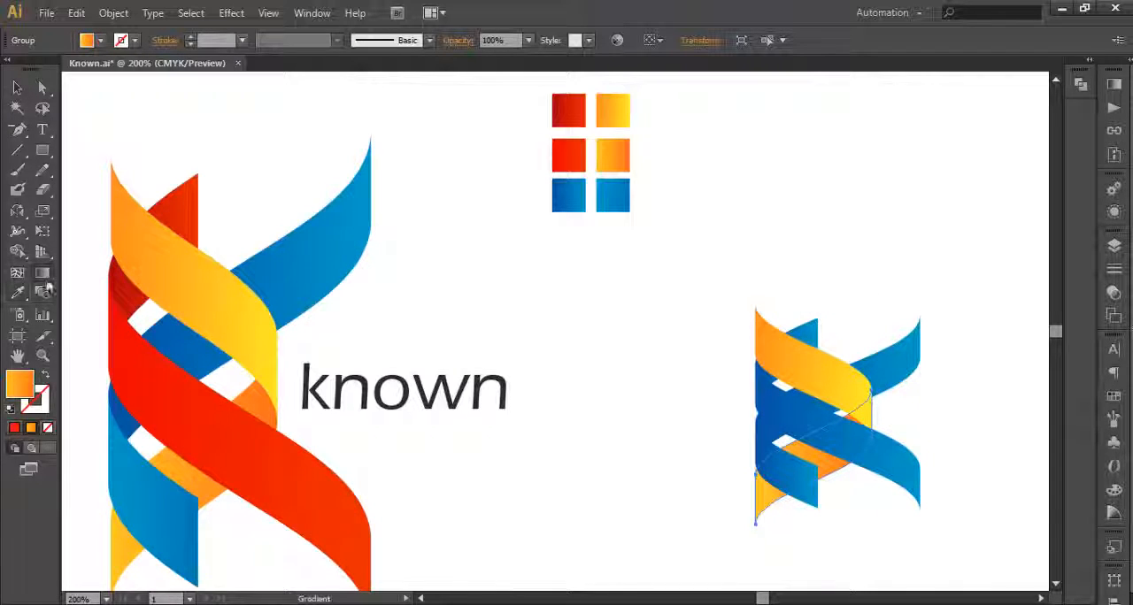
pyautogui.moveTo(873, 410)
pyautogui.mouseDown()
pyautogui.moveTo(756, 486)
pyautogui.moveTo(883, 430)
pyautogui.moveTo(784, 458)
pyautogui.moveTo(876, 455)
pyautogui.mouseUp()
pyautogui.moveTo(787, 441); pyautogui.dragTo(885, 448)
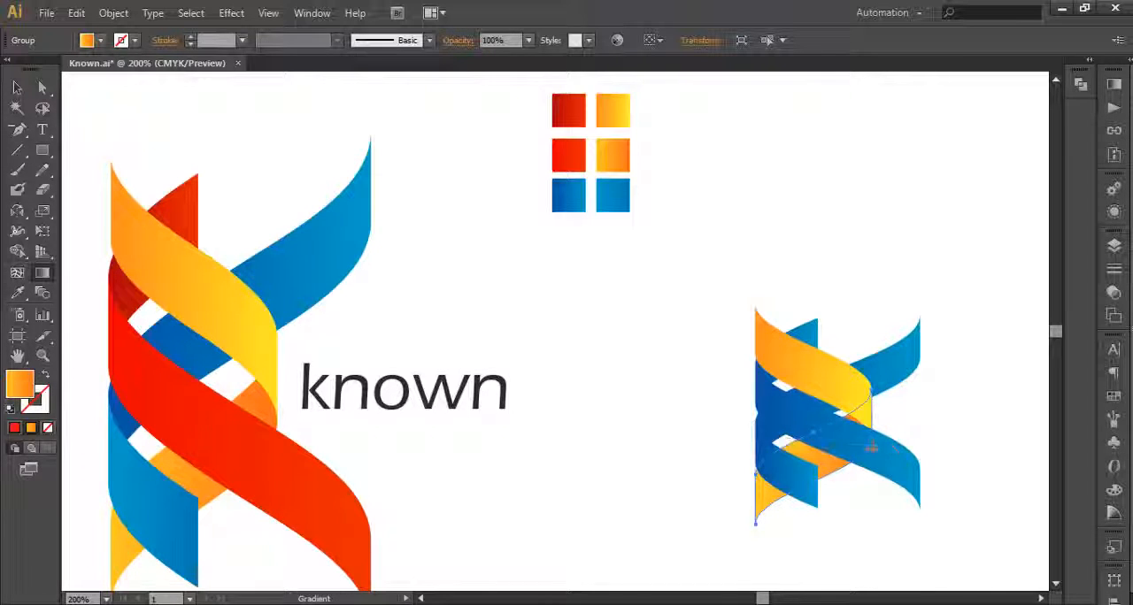
pyautogui.moveTo(773, 448); pyautogui.dragTo(878, 453)
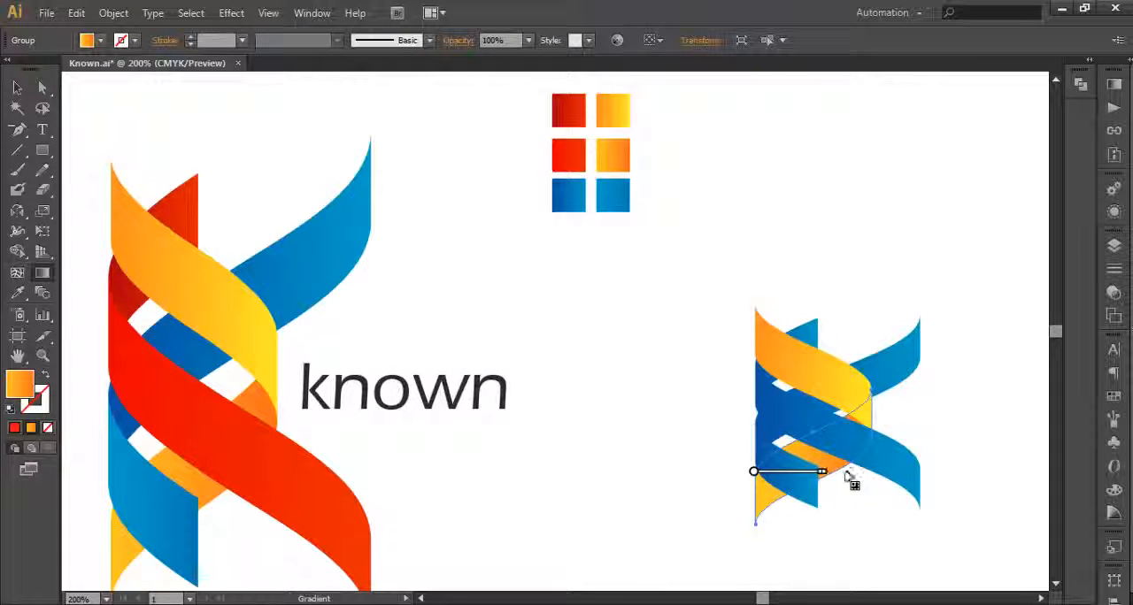
pyautogui.moveTo(876, 484); pyautogui.dragTo(879, 477)
pyautogui.click(17, 88)
pyautogui.click(968, 423)
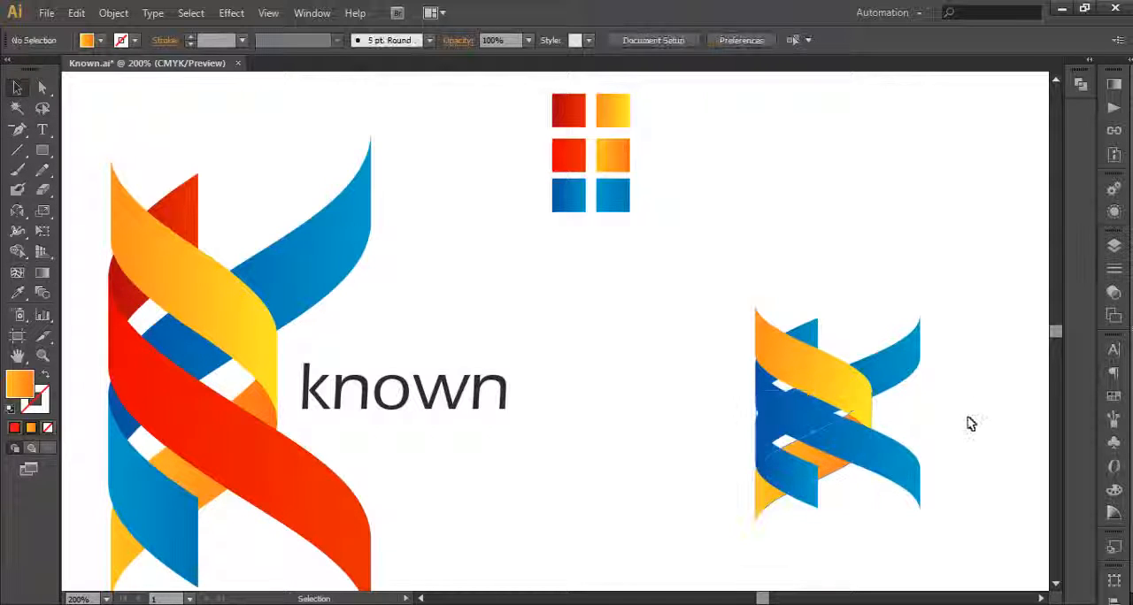
# Step: Fill the short upper blue stem piece with the dark red gradient swatch and redraw its gradient from the stem's left edge to the tip
pyautogui.click(797, 426)
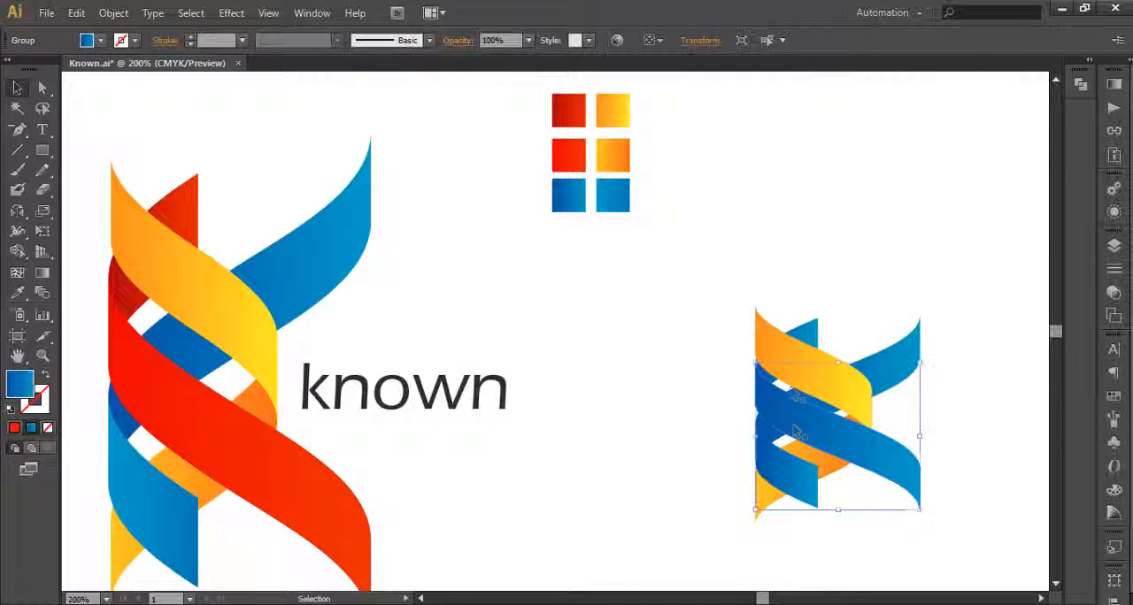
pyautogui.click(804, 334)
pyautogui.click(841, 316)
pyautogui.click(809, 329)
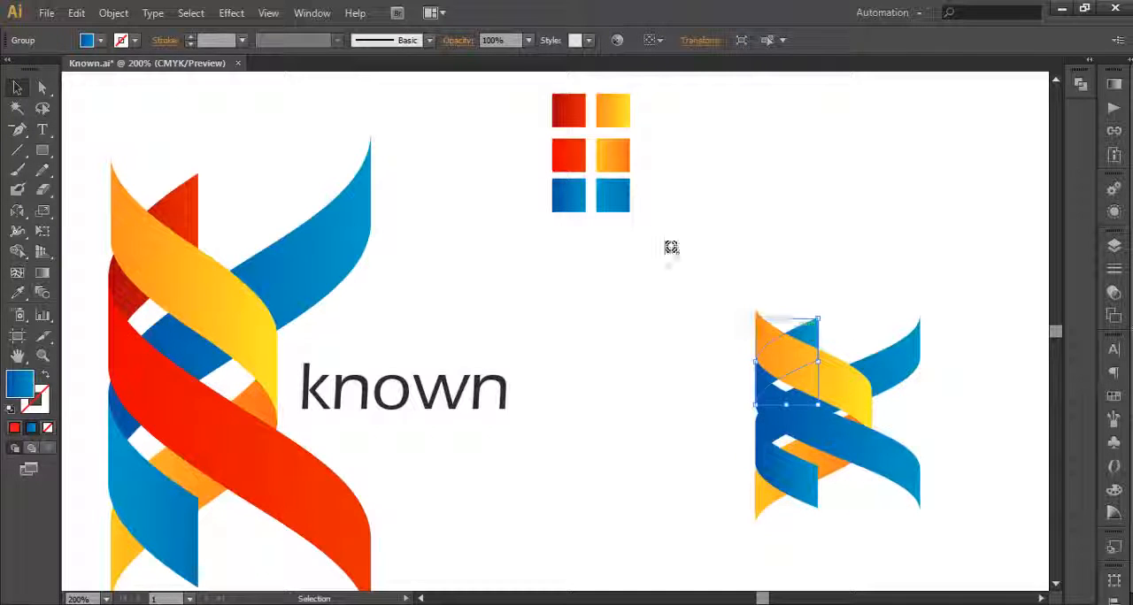
pyautogui.press('i')
pyautogui.click(571, 112)
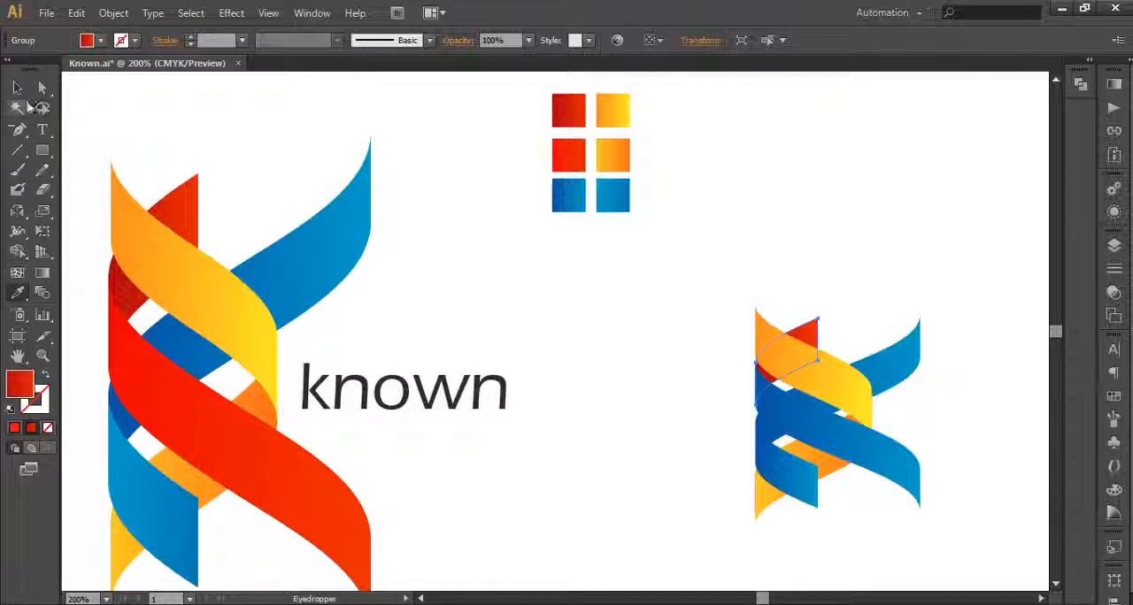
pyautogui.click(41, 272)
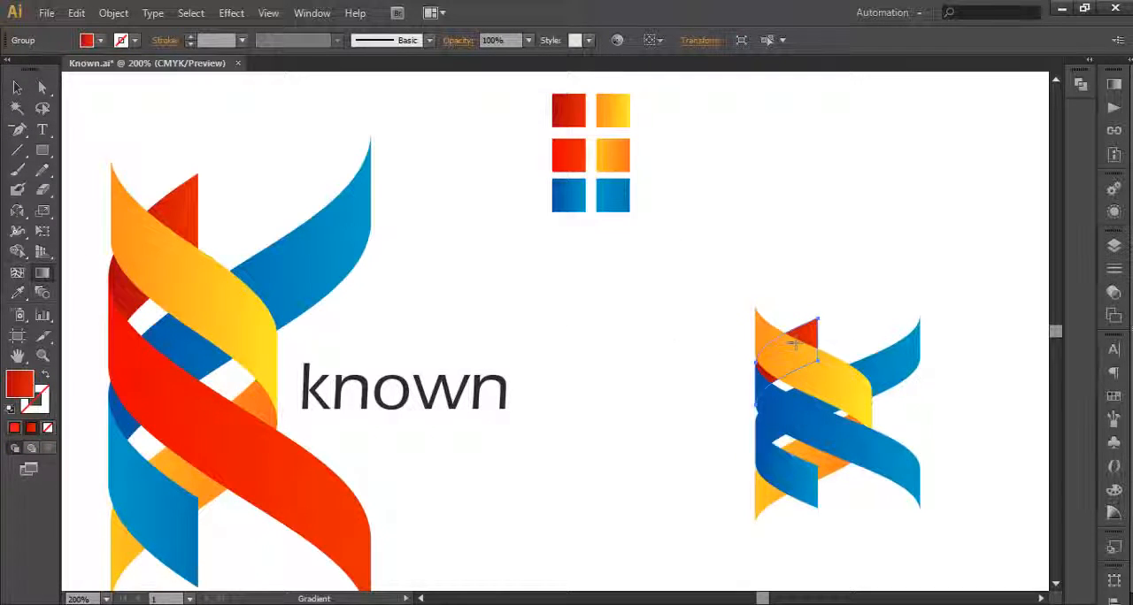
pyautogui.moveTo(766, 345)
pyautogui.mouseDown()
pyautogui.moveTo(751, 340)
pyautogui.moveTo(833, 327)
pyautogui.mouseUp()
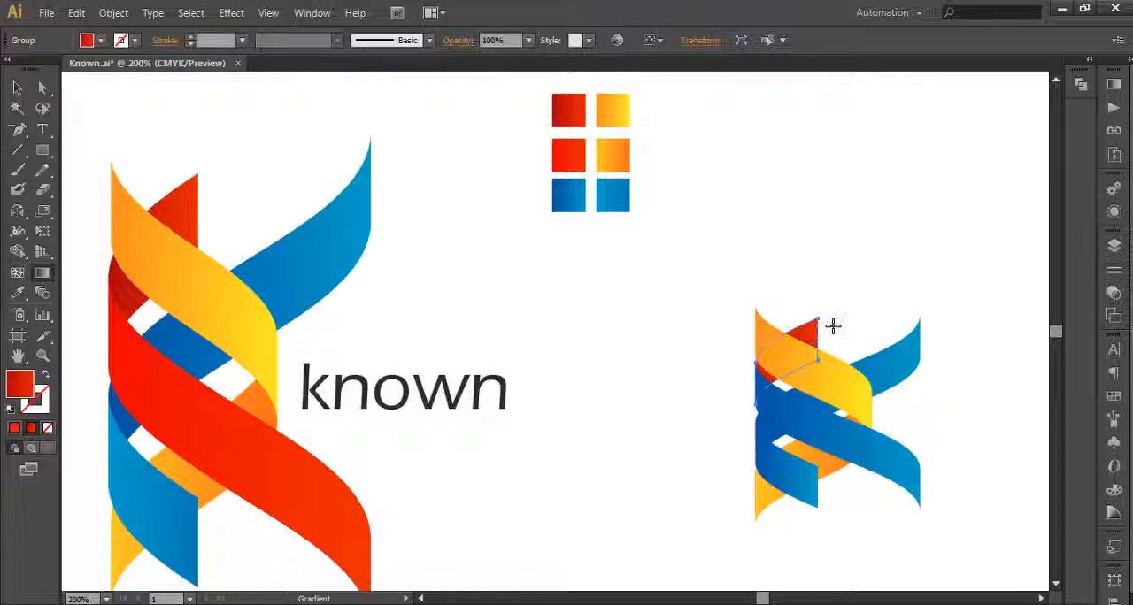
pyautogui.click(17, 87)
# Step: Fill the long blue lower-arm ribbon with the bright red gradient swatch and stretch its gradient across to the lower right tip
pyautogui.click(797, 440)
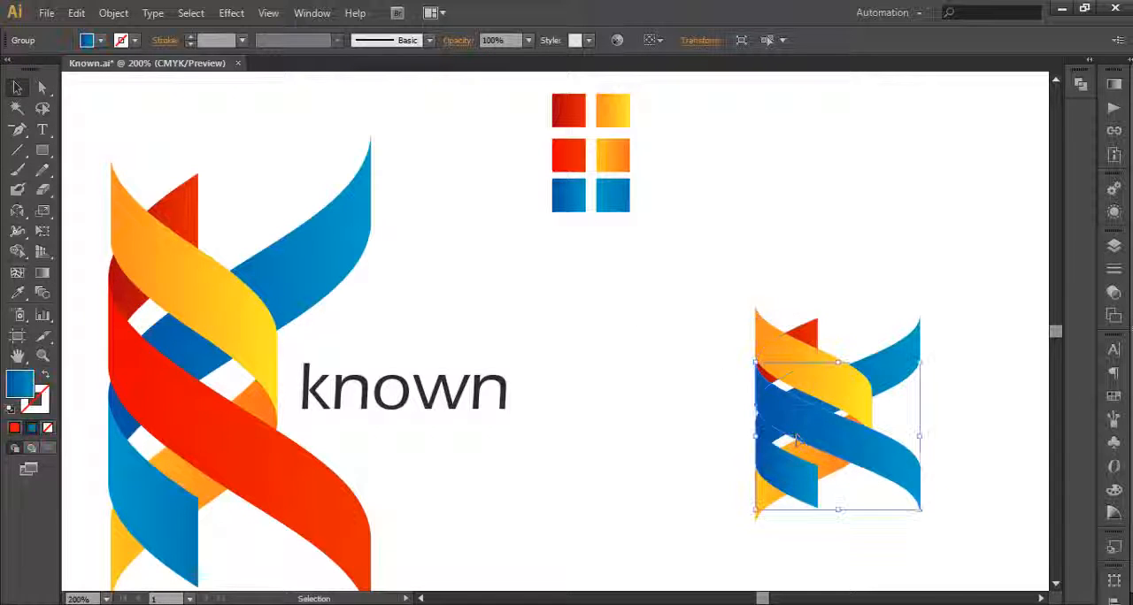
pyautogui.press('i')
pyautogui.click(567, 159)
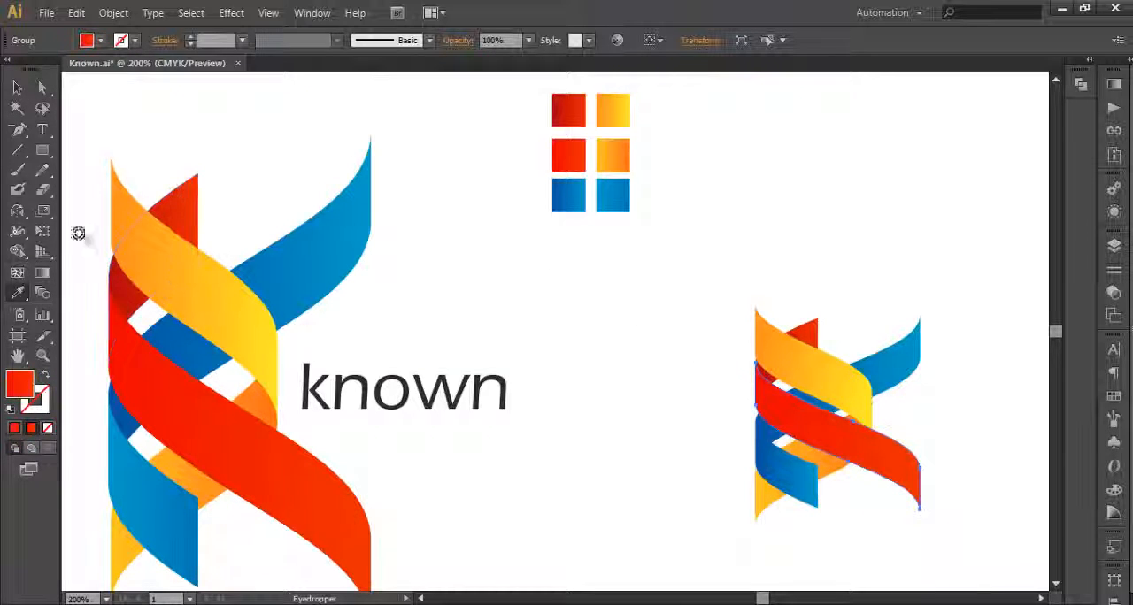
pyautogui.click(42, 273)
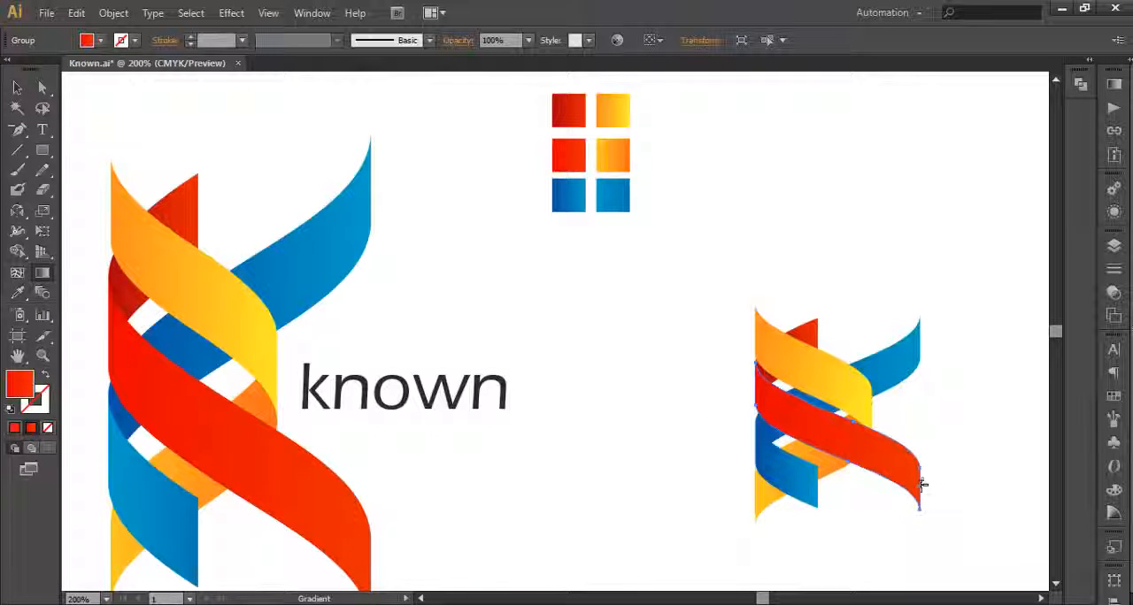
pyautogui.moveTo(922, 484)
pyautogui.mouseDown()
pyautogui.moveTo(753, 482)
pyautogui.moveTo(931, 489)
pyautogui.mouseUp()
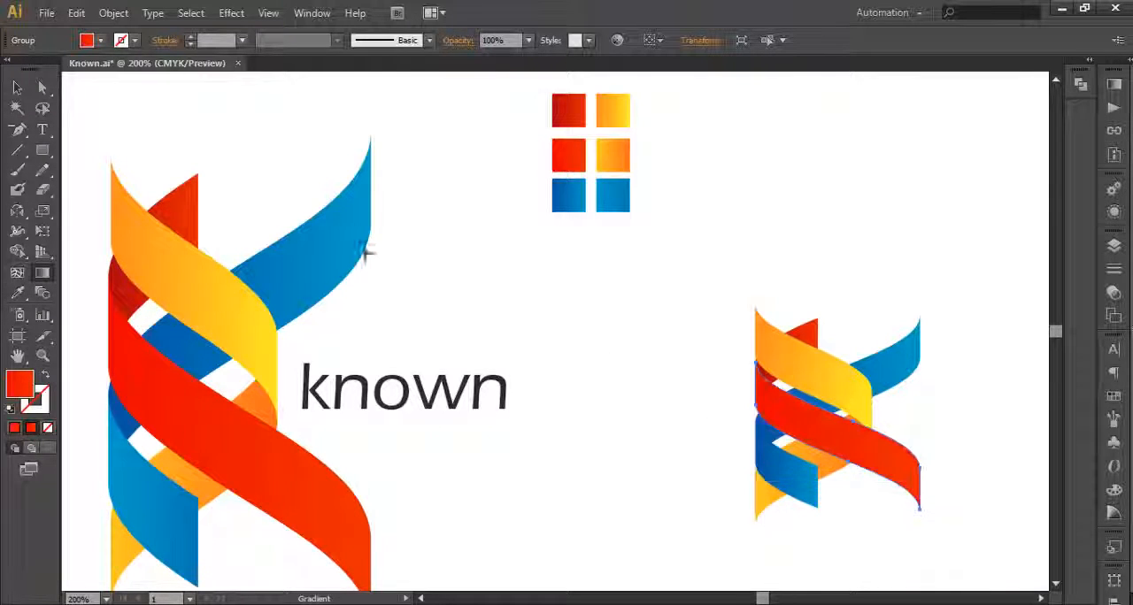
pyautogui.click(17, 87)
pyautogui.click(715, 438)
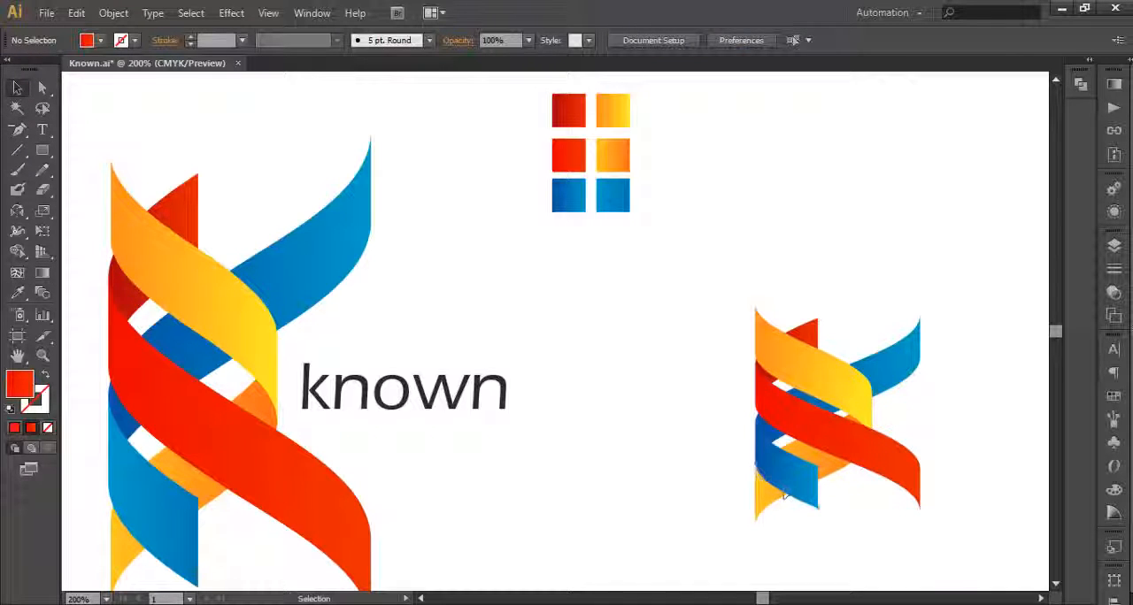
# Step: Redraw the gradient of the long blue ribbon that forms the upper arm of the recreated K
pyautogui.click(776, 500)
pyautogui.click(768, 501)
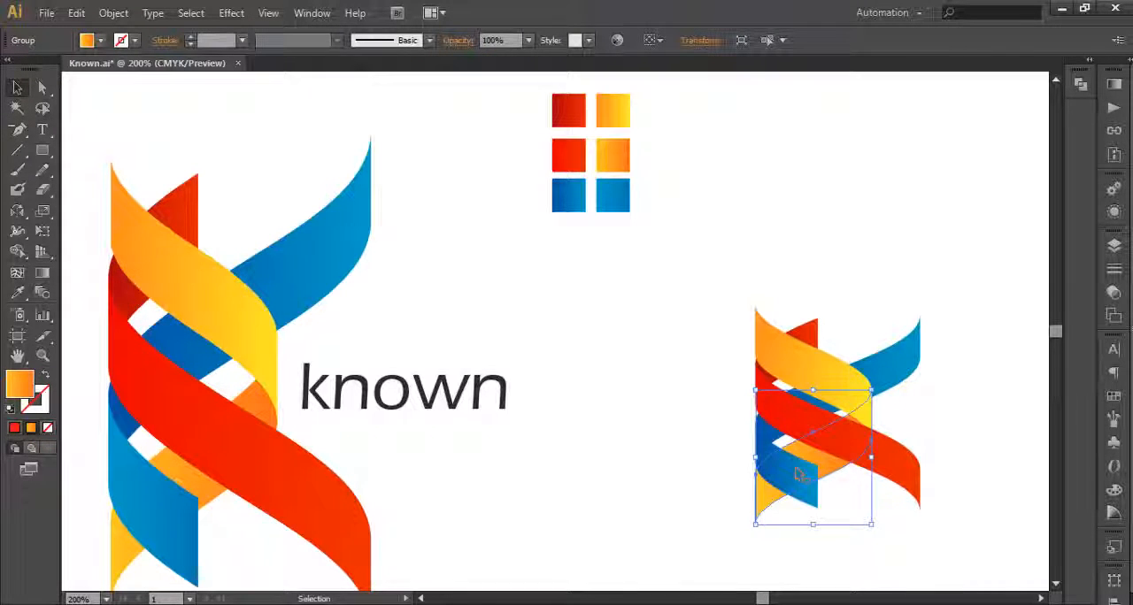
pyautogui.click(898, 376)
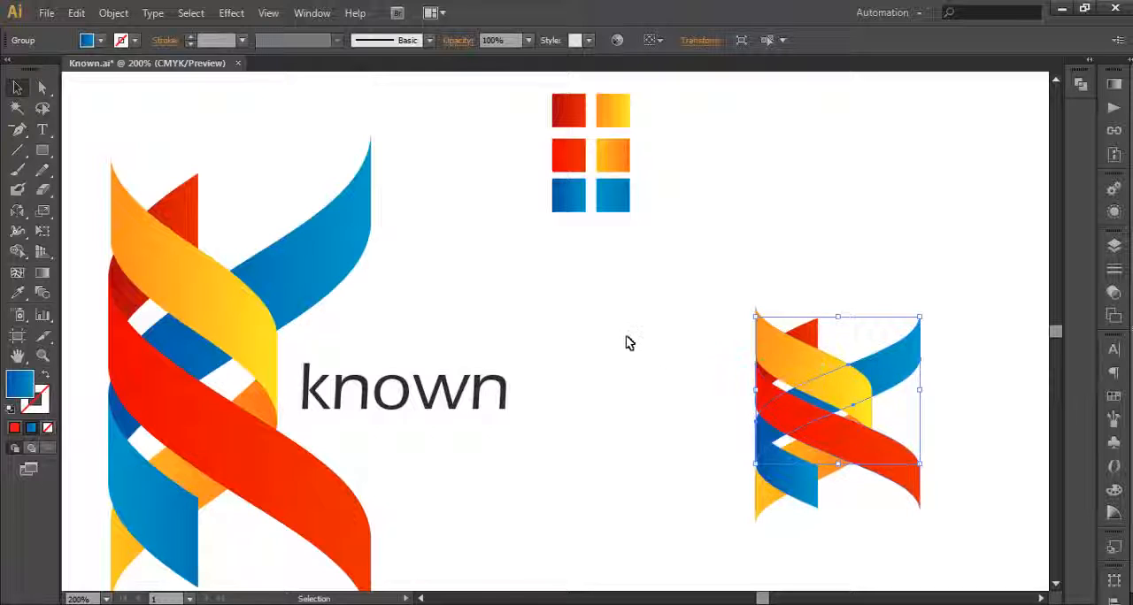
pyautogui.press('i')
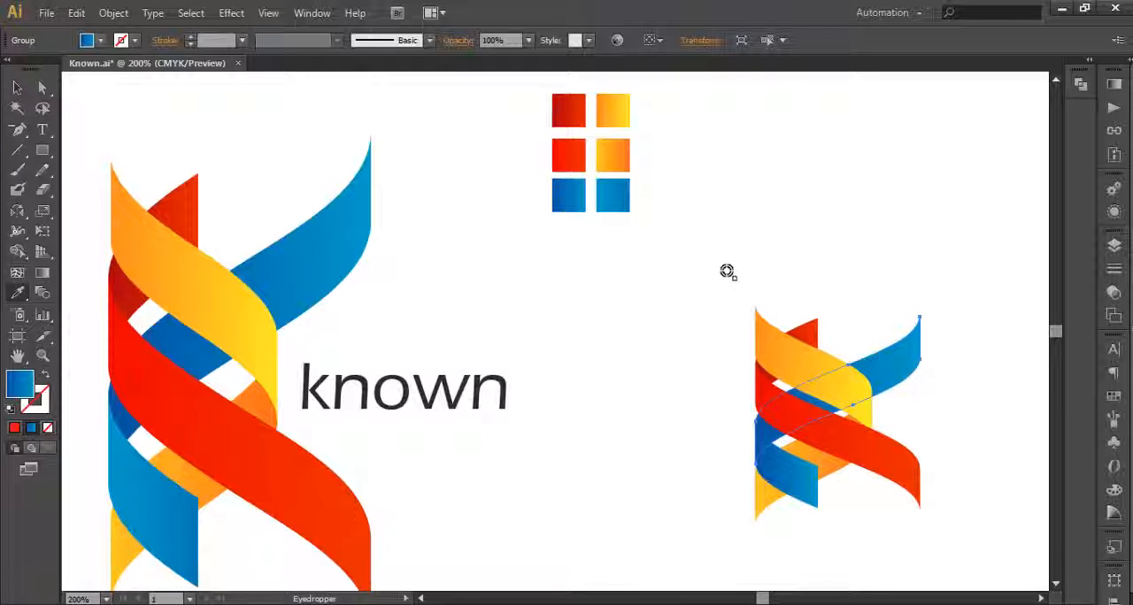
pyautogui.click(42, 273)
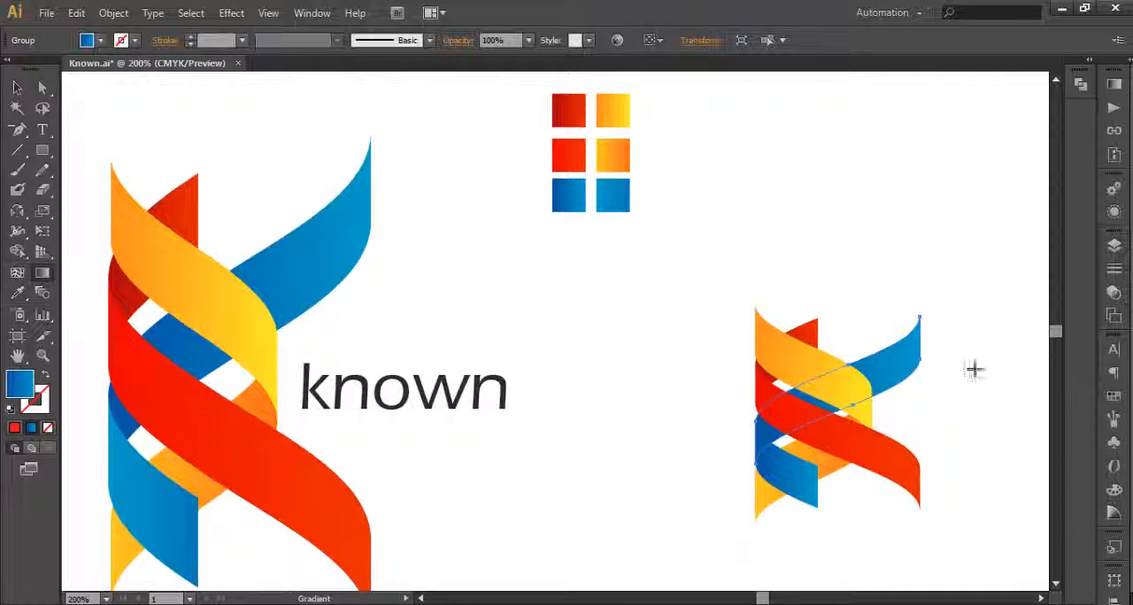
pyautogui.moveTo(925, 424)
pyautogui.mouseDown()
pyautogui.moveTo(758, 425)
pyautogui.moveTo(928, 427)
pyautogui.mouseUp()
pyautogui.click(16, 88)
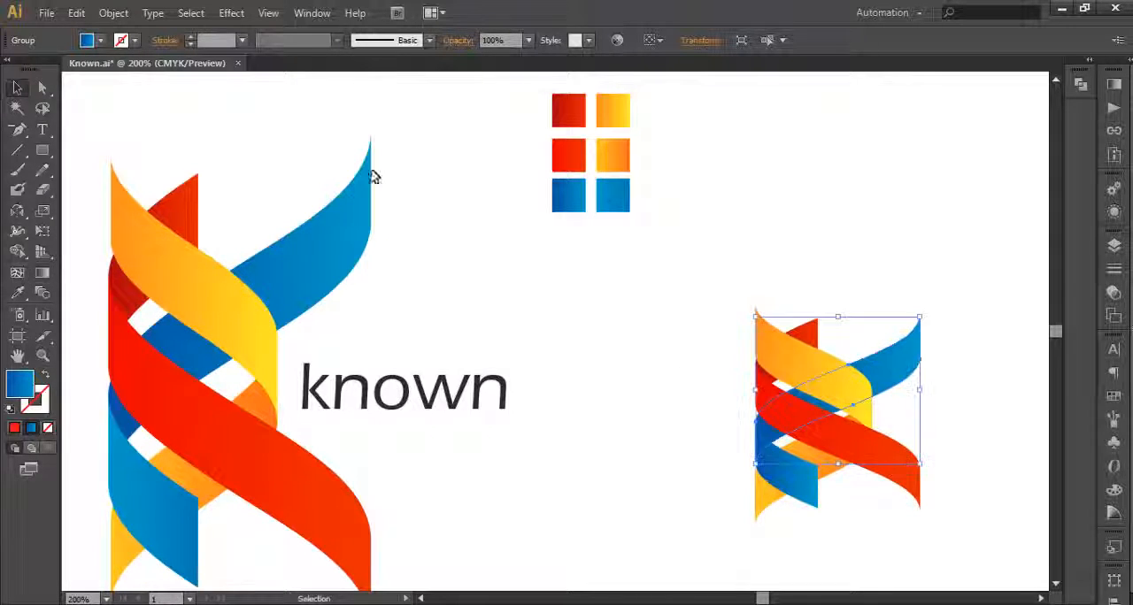
# Step: Fill the short blue ribbon at the lower stem with the lighter blue gradient swatch and redraw its gradient nearly horizontally to the ribbon's right edge
pyautogui.click(618, 202)
pyautogui.click(804, 489)
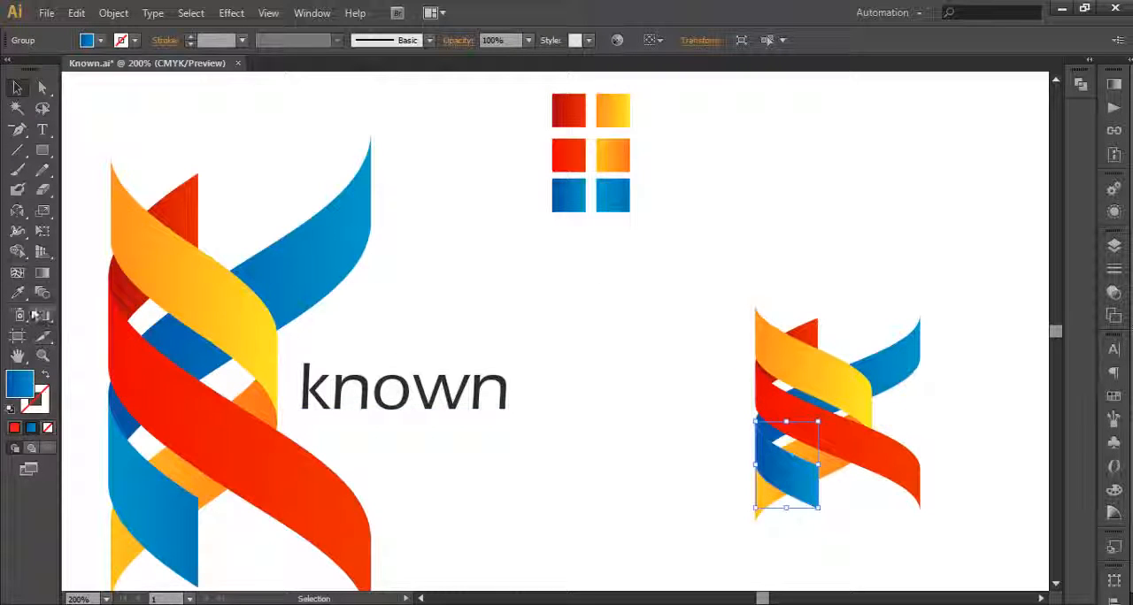
pyautogui.click(17, 293)
pyautogui.click(611, 196)
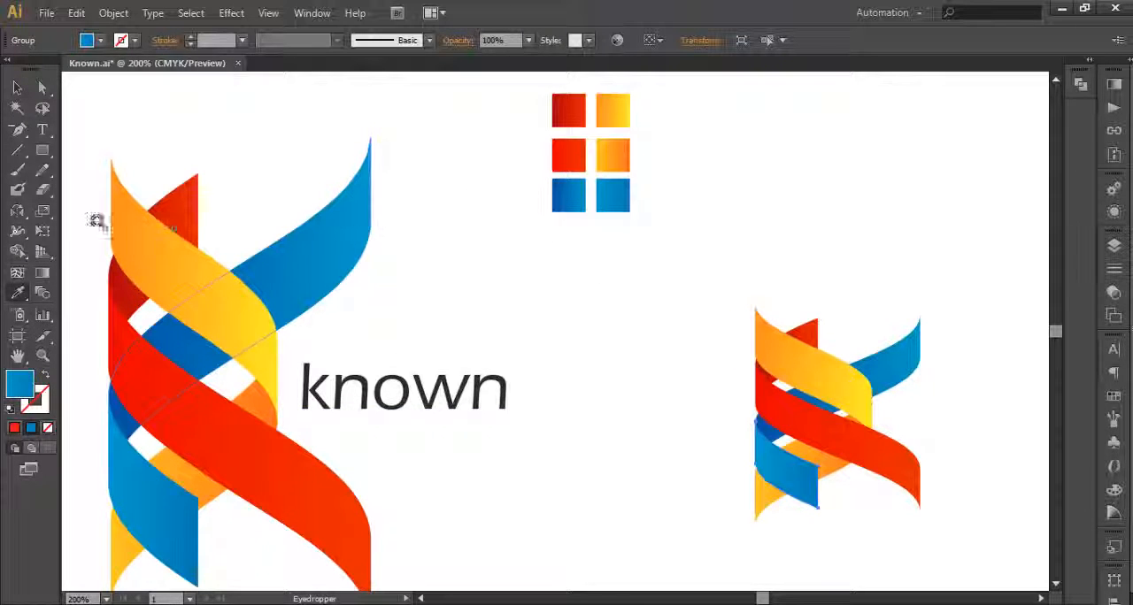
pyautogui.click(42, 273)
pyautogui.moveTo(768, 482)
pyautogui.mouseDown()
pyautogui.moveTo(750, 480)
pyautogui.moveTo(818, 482)
pyautogui.mouseUp()
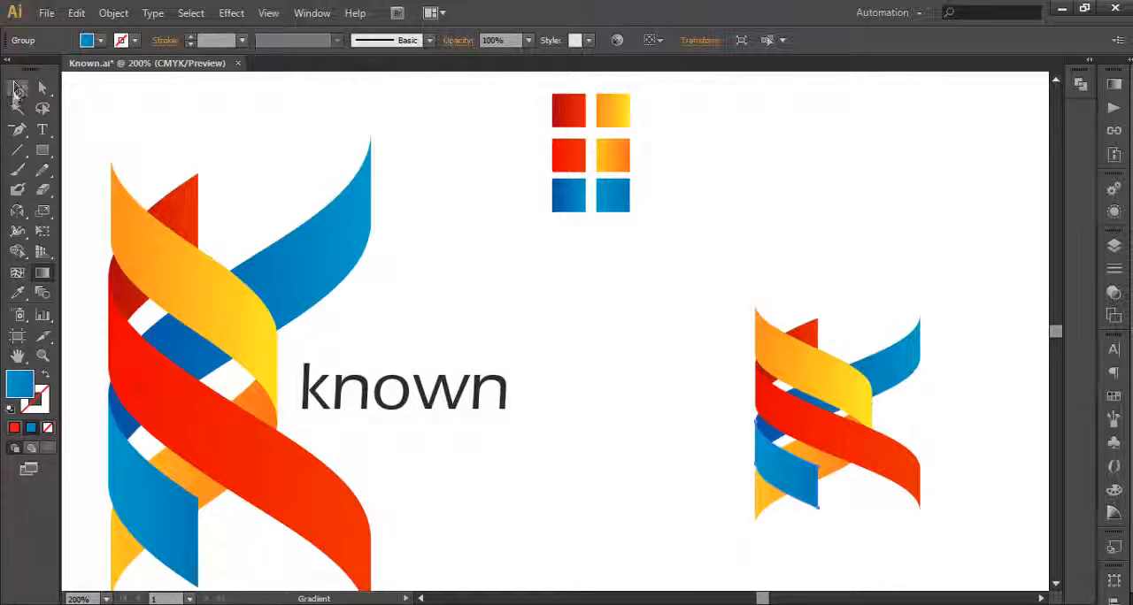
pyautogui.click(16, 89)
# Step: Select all ribbons of the recreated K, enlarge the logo and stretch it taller
pyautogui.moveTo(851, 330); pyautogui.dragTo(810, 333)
pyautogui.scroll(-1, 814, 340)
pyautogui.moveTo(928, 382); pyautogui.dragTo(785, 372)
pyautogui.click(812, 407)
pyautogui.scroll(1, 812, 407)
pyautogui.scroll(-3, 784, 413)
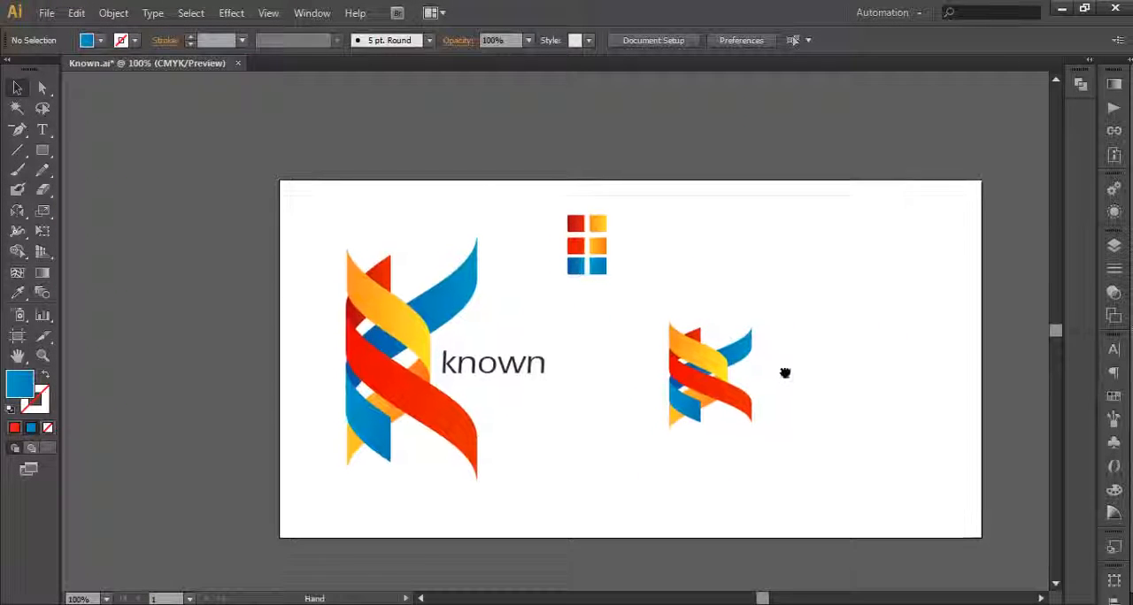
pyautogui.moveTo(814, 463); pyautogui.dragTo(646, 304)
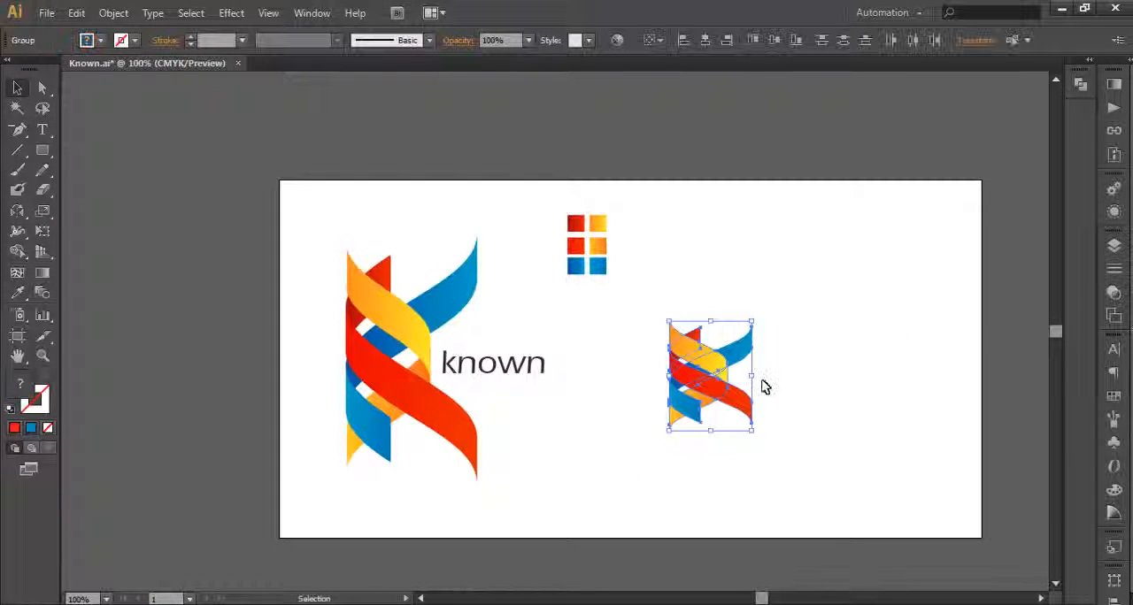
pyautogui.moveTo(752, 322); pyautogui.dragTo(774, 292)
pyautogui.moveTo(774, 376)
pyautogui.mouseDown()
pyautogui.moveTo(749, 378)
pyautogui.moveTo(778, 389)
pyautogui.mouseUp()
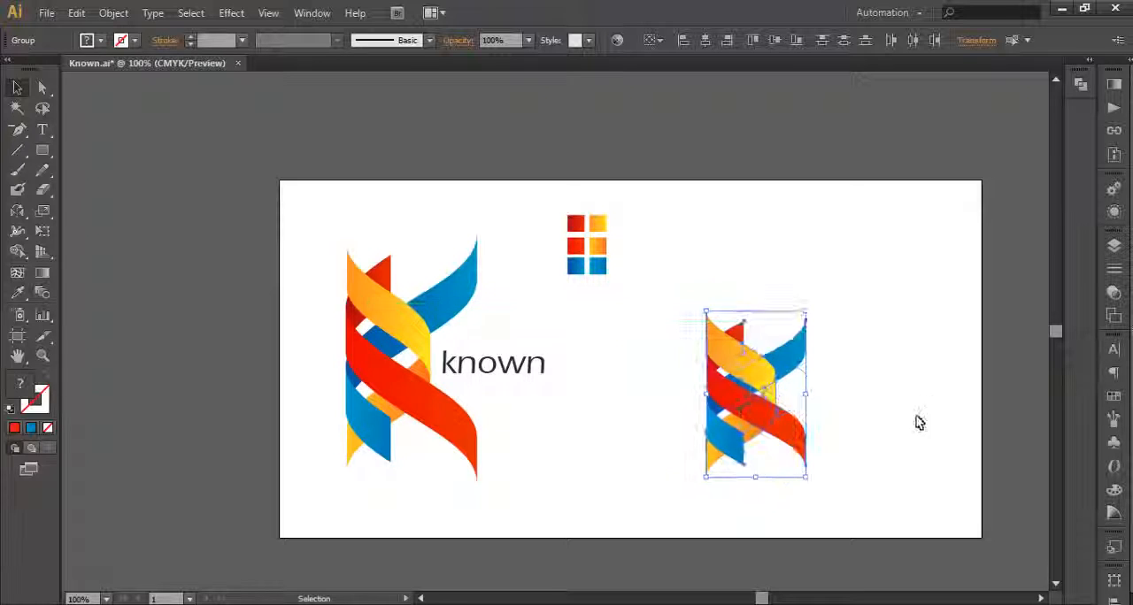
# Step: Enlarge the whole recreated K further to nearly the original logo's height, reposition it and deselect it
pyautogui.moveTo(849, 470); pyautogui.dragTo(667, 299)
pyautogui.moveTo(808, 312); pyautogui.dragTo(846, 281)
pyautogui.moveTo(782, 369); pyautogui.dragTo(809, 349)
pyautogui.click(920, 350)
pyautogui.scroll(1, 887, 396)
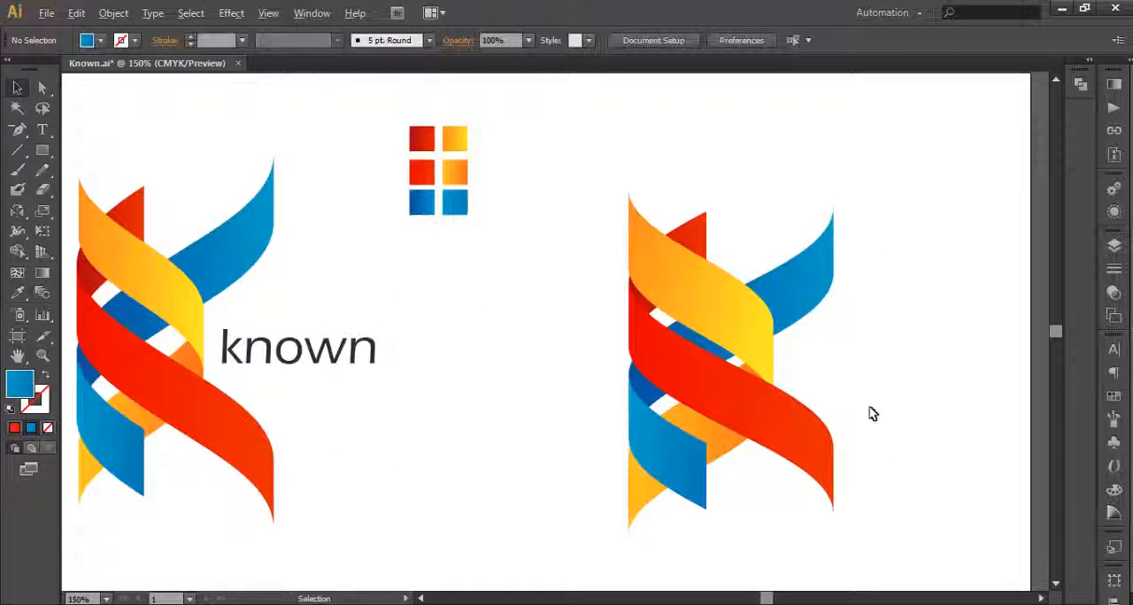
# Step: Move the complete recreated K left, closer to the colour swatches and the original logo, and deselect it
pyautogui.moveTo(786, 393); pyautogui.dragTo(747, 380)
pyautogui.moveTo(866, 485); pyautogui.dragTo(790, 172)
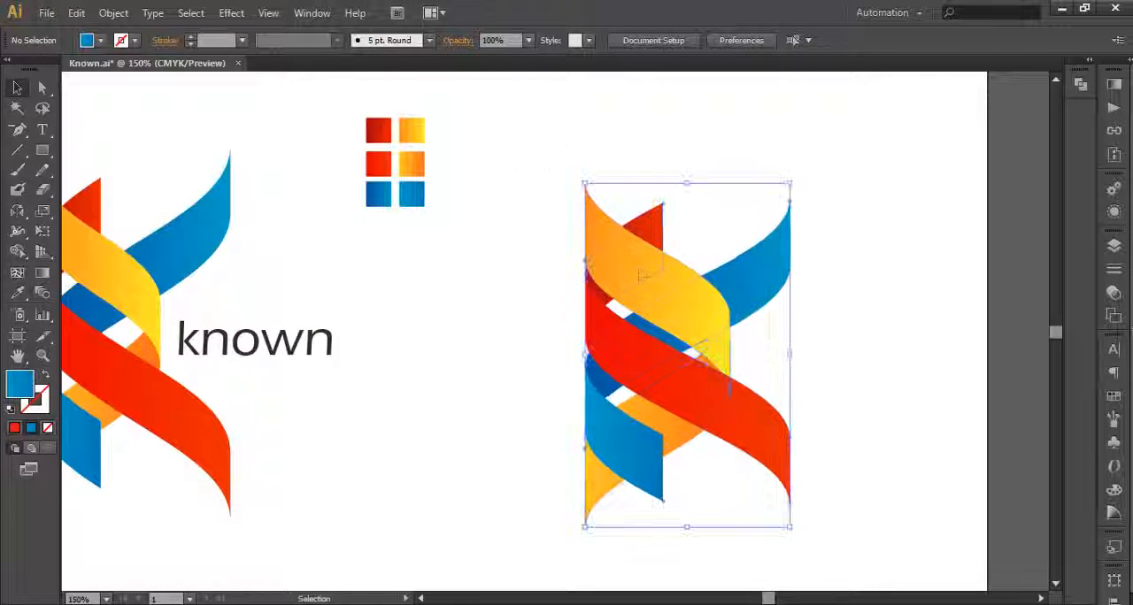
pyautogui.moveTo(670, 305); pyautogui.dragTo(569, 285)
pyautogui.scroll(-1, 569, 290)
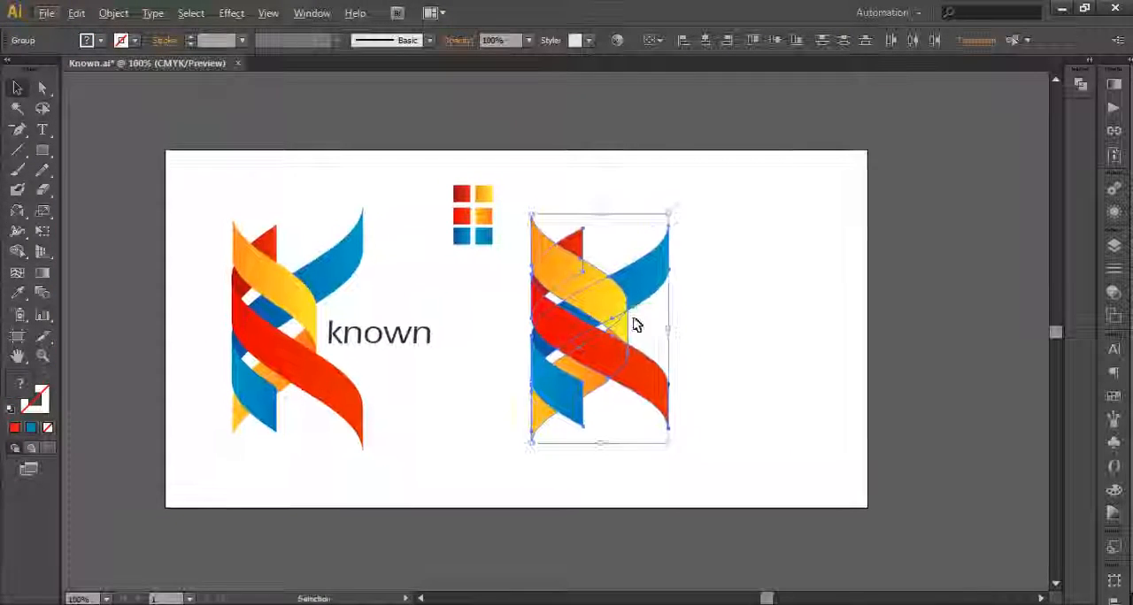
pyautogui.scroll(1, 635, 322)
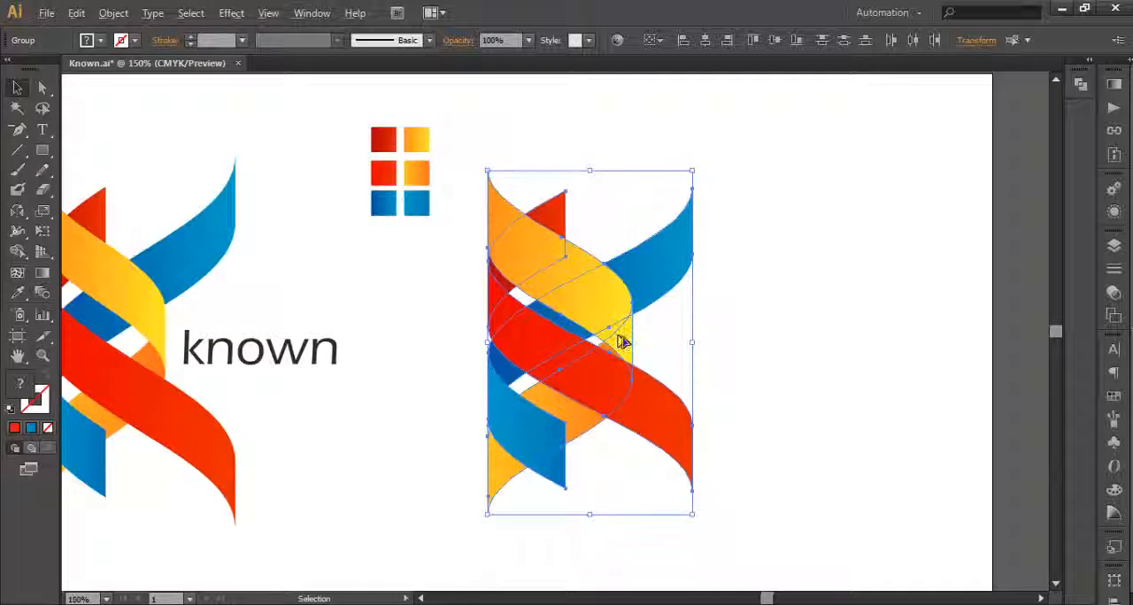
pyautogui.hotkey('ctrl', '-')
pyautogui.click(695, 372)
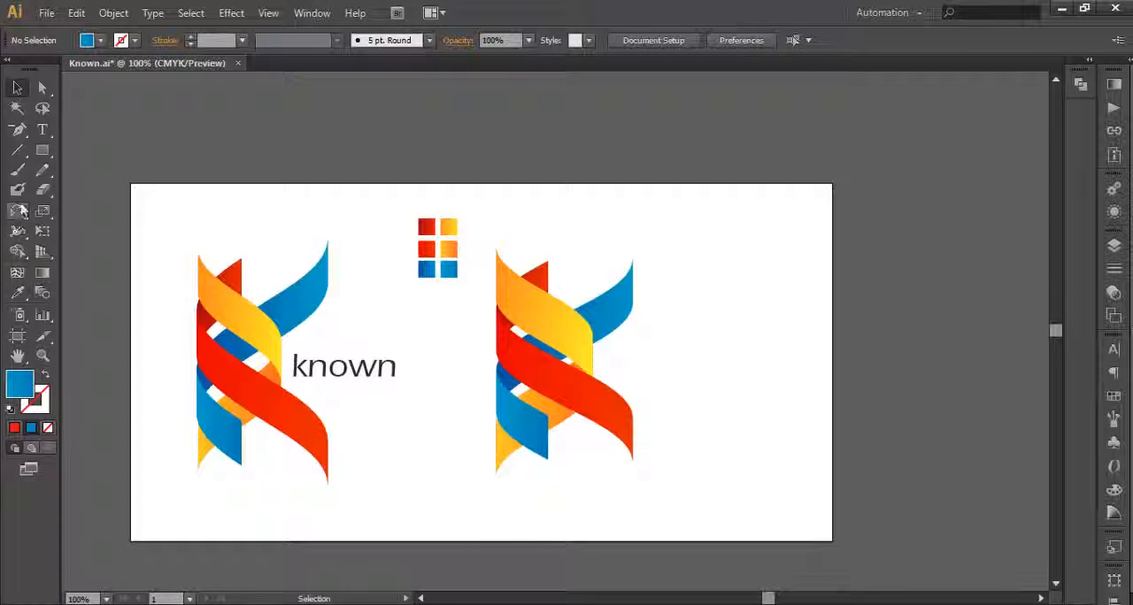
# Step: Add the text "known" beside the recreated K and enlarge it to 46.1 pt
pyautogui.click(42, 130)
pyautogui.click(639, 350)
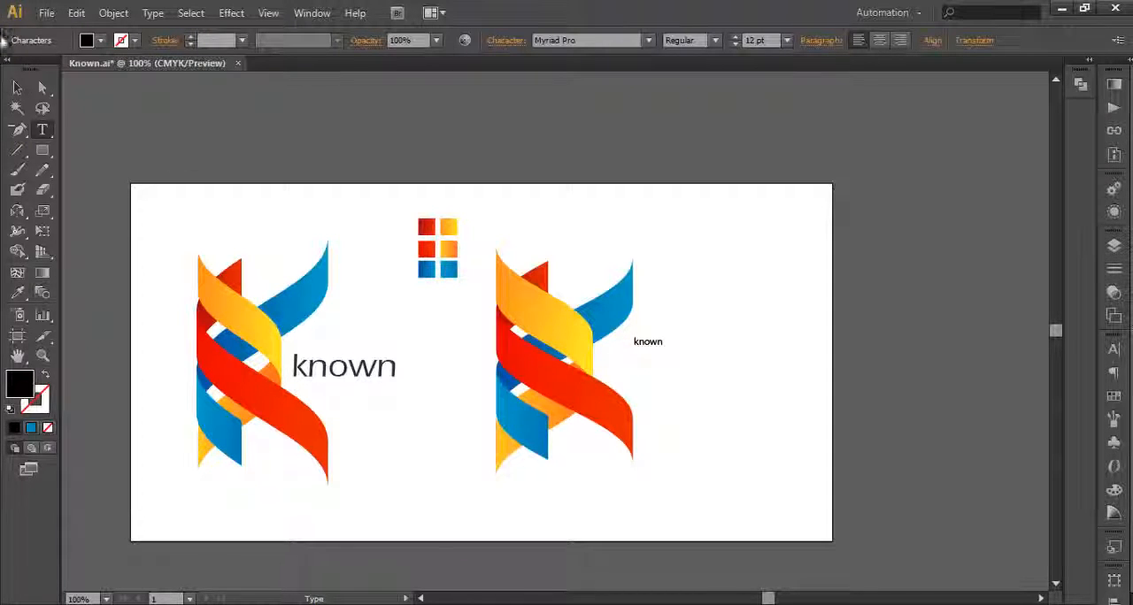
pyautogui.press('Escape')
pyautogui.moveTo(669, 333); pyautogui.dragTo(721, 366)
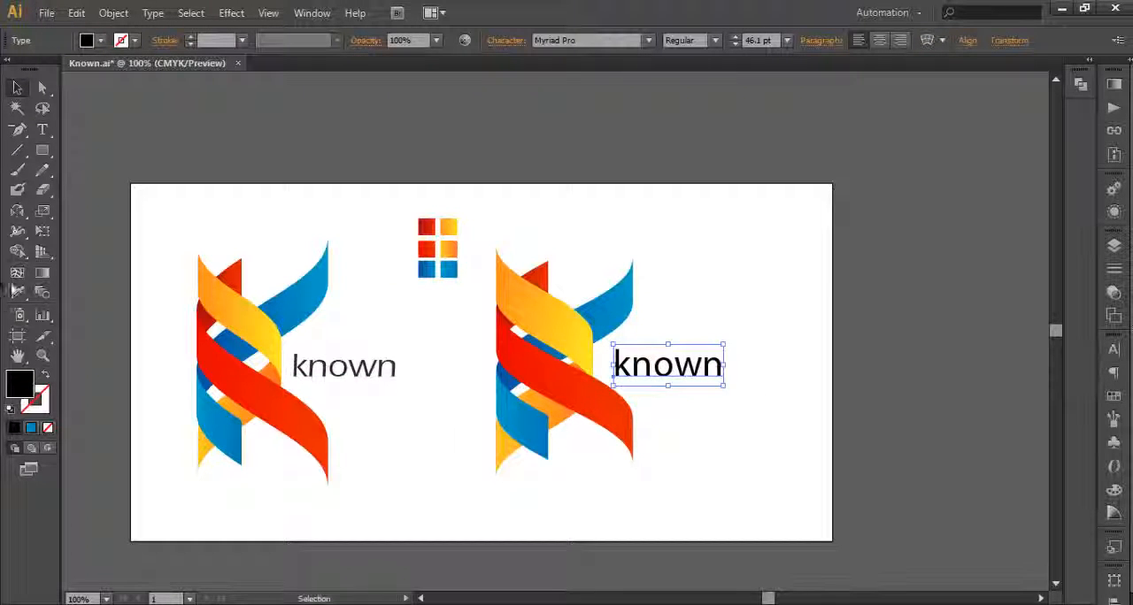
# Step: Copy the original wordmark's Eras Medium ITC font, 40.97 pt size and dark grey colour onto the new "known" text
pyautogui.click(18, 292)
pyautogui.click(324, 375)
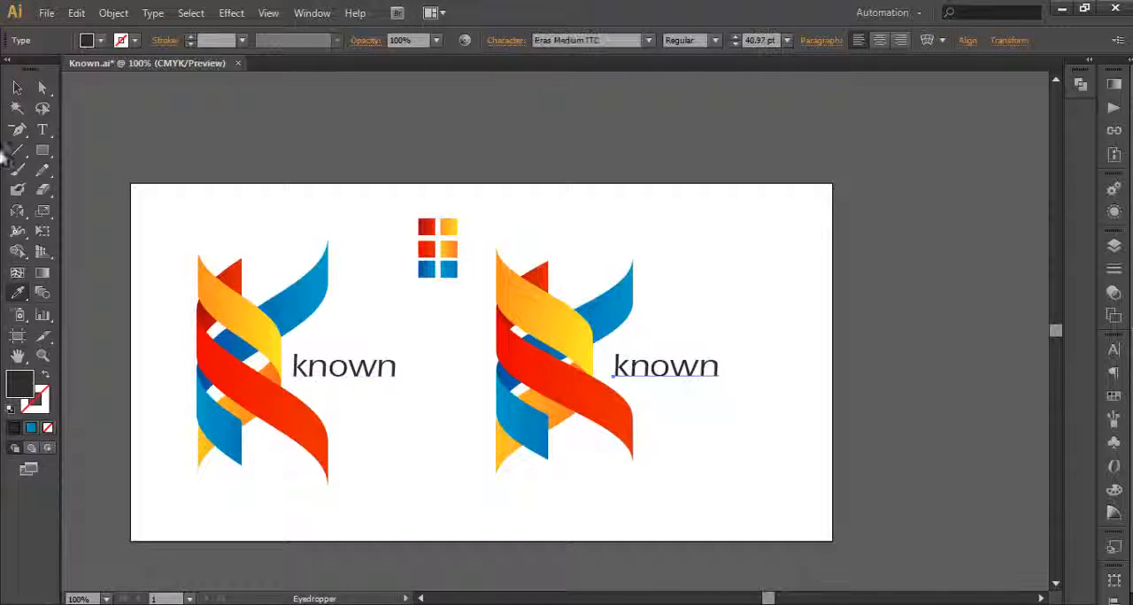
pyautogui.click(17, 86)
pyautogui.click(738, 369)
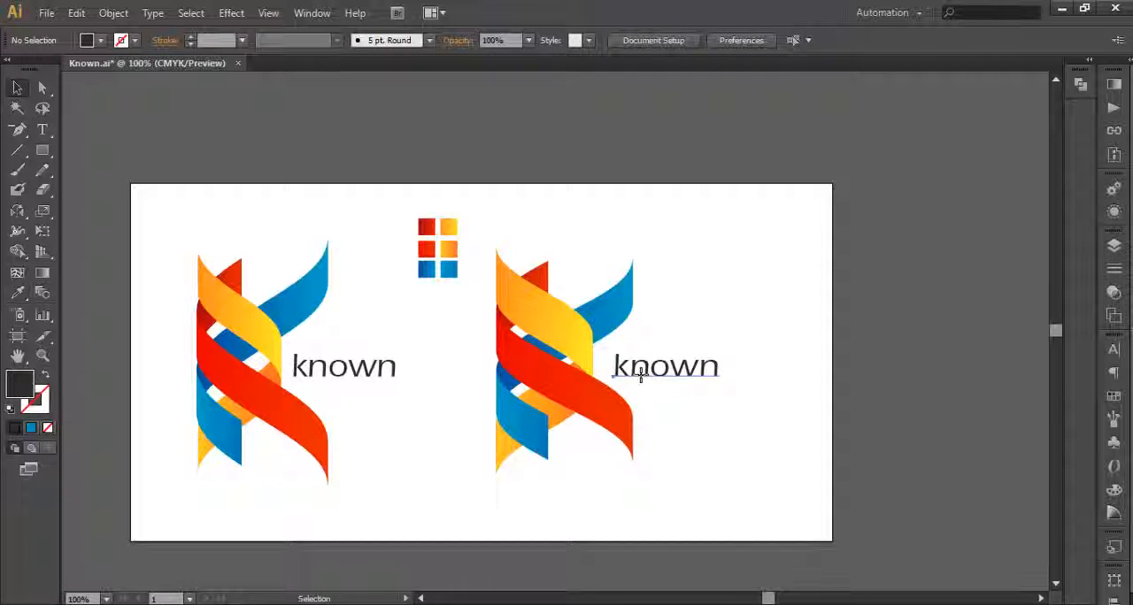
# Step: Nudge the new "known" wordmark slightly downward beside the recreated K and deselect it
pyautogui.click(651, 379)
pyautogui.moveTo(651, 379); pyautogui.dragTo(653, 383)
pyautogui.click(698, 454)
pyautogui.scroll(2, 689, 442)
pyautogui.scroll(-3, 704, 411)
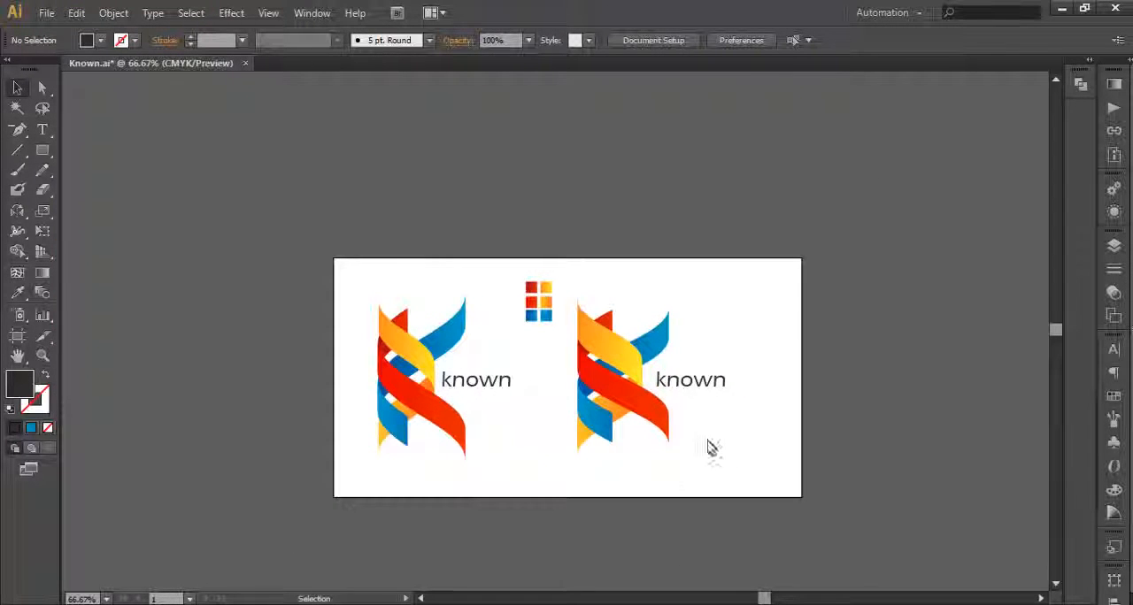
# Step: Move the recreated K and its wordmark together to the right, farther from the colour swatches, and deselect them
pyautogui.moveTo(720, 457); pyautogui.dragTo(595, 293)
pyautogui.moveTo(623, 362); pyautogui.dragTo(642, 366)
pyautogui.click(764, 420)
pyautogui.scroll(1, 763, 420)
pyautogui.moveTo(731, 431); pyautogui.dragTo(791, 431)
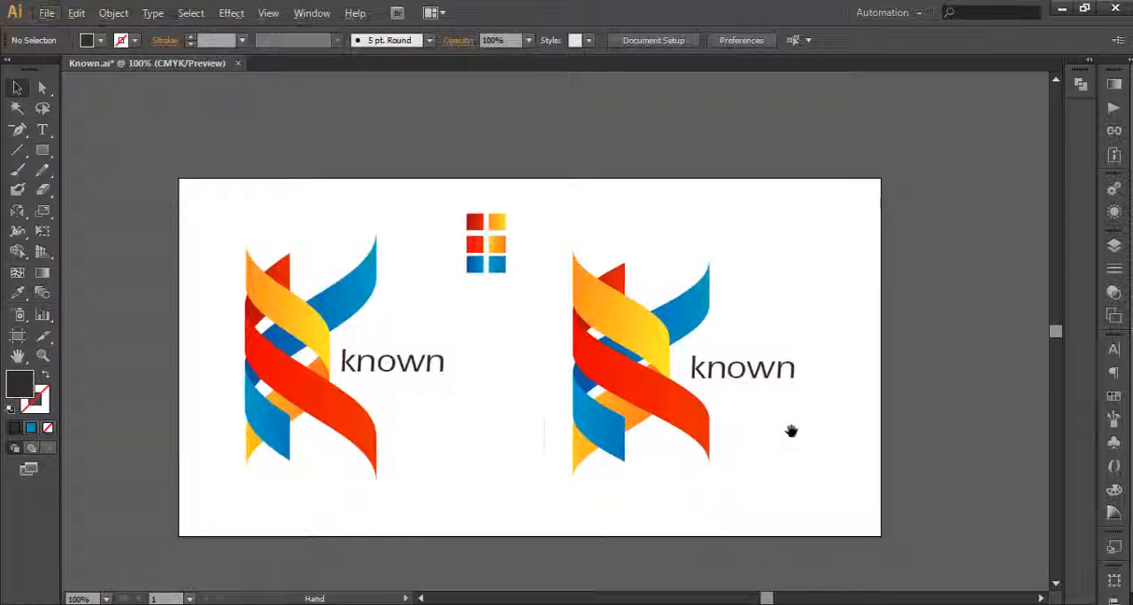